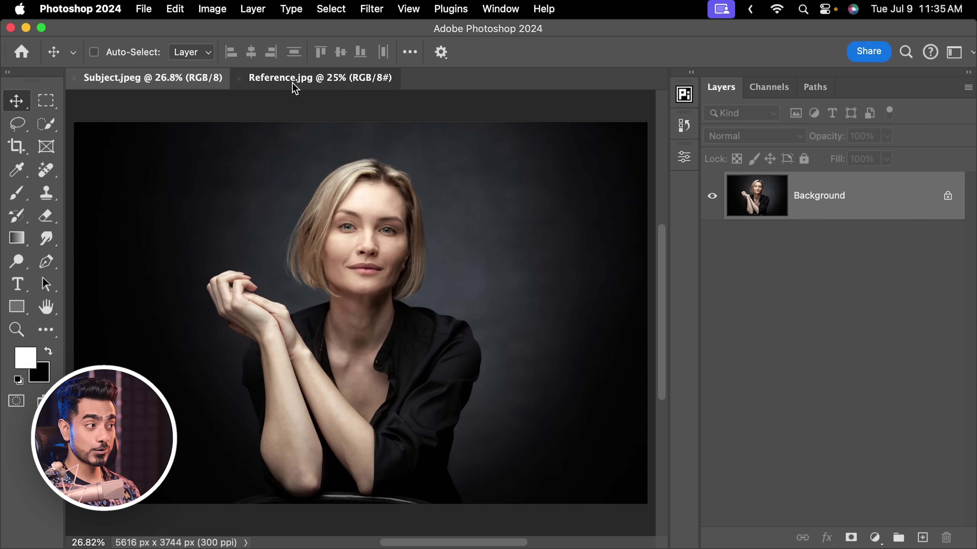
Step: Copy a rectangular crop around the painted figure from the Rembrandt reference
click(295, 89)
click(180, 87)
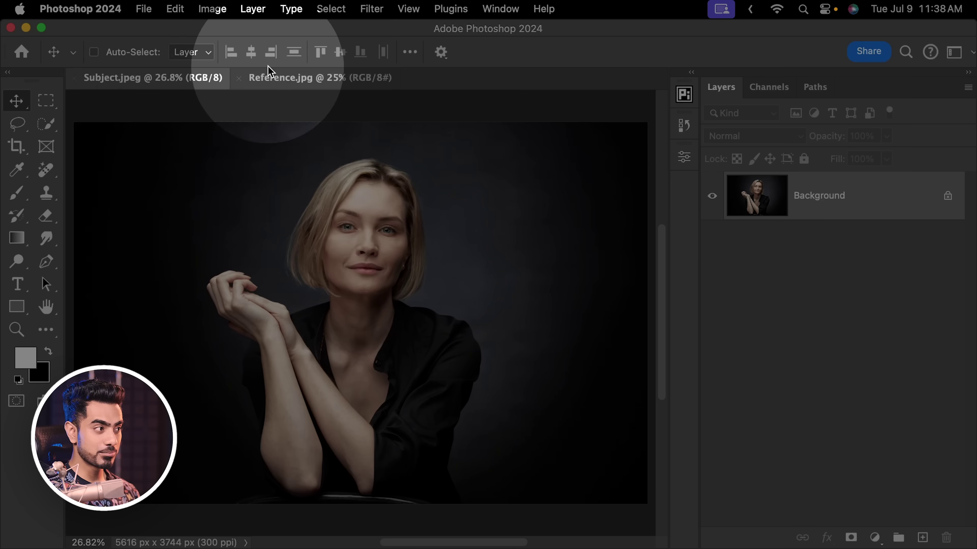
click(283, 79)
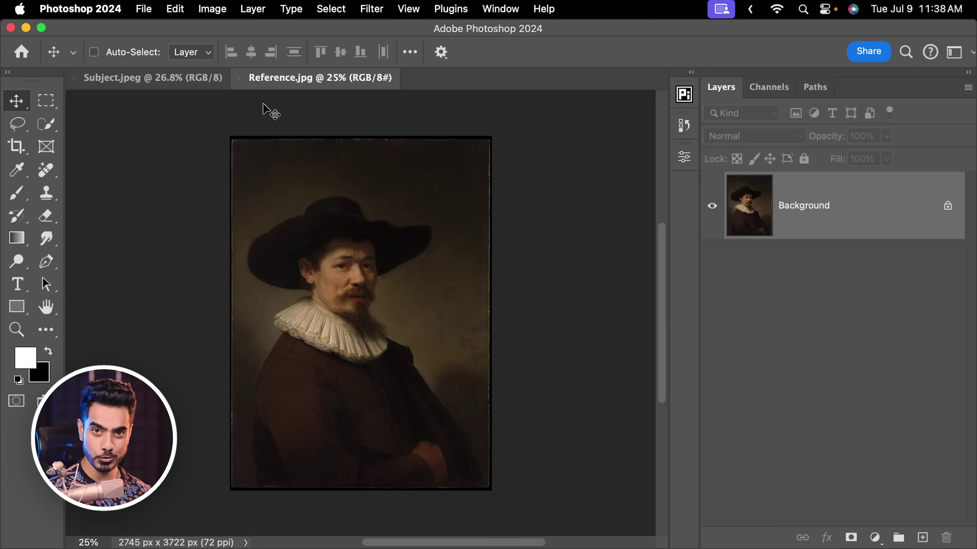
click(51, 106)
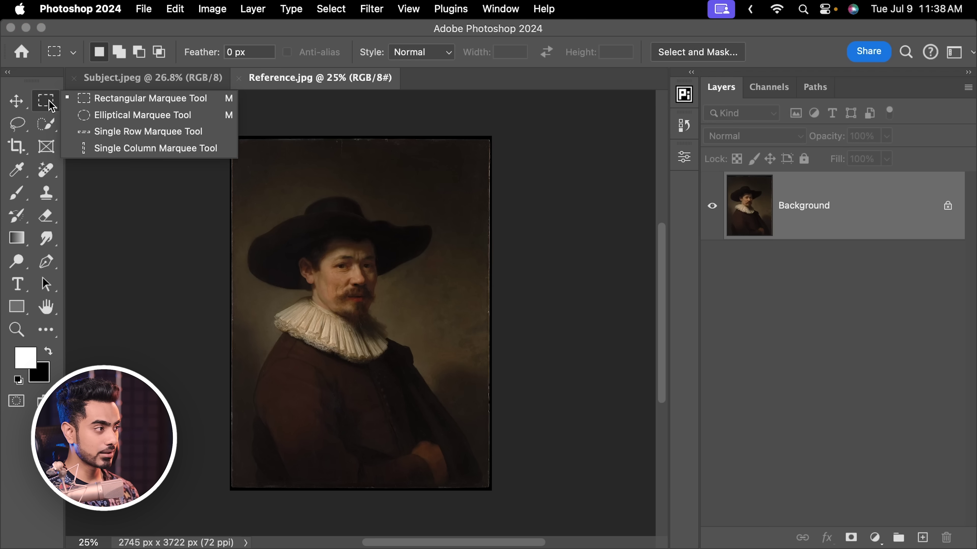
click(107, 101)
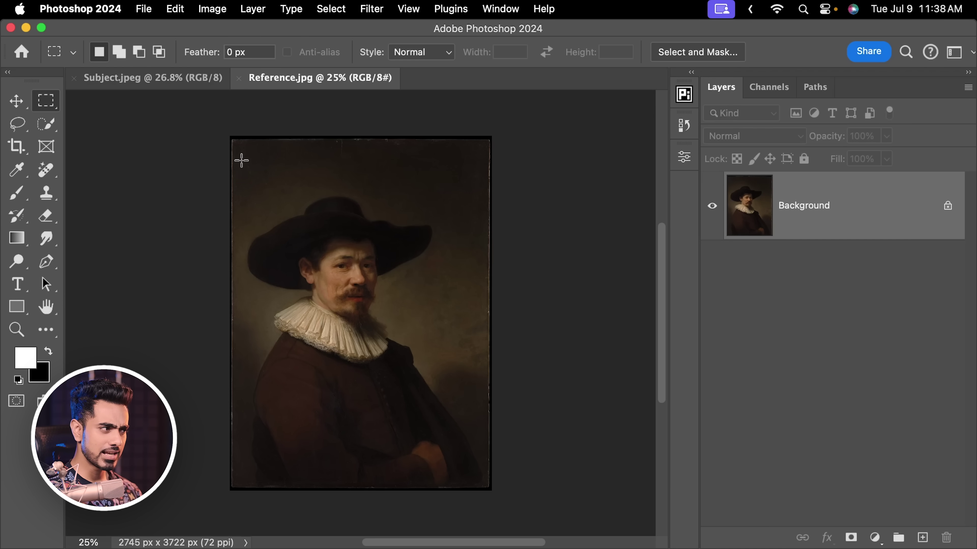
drag(242, 161, 466, 435)
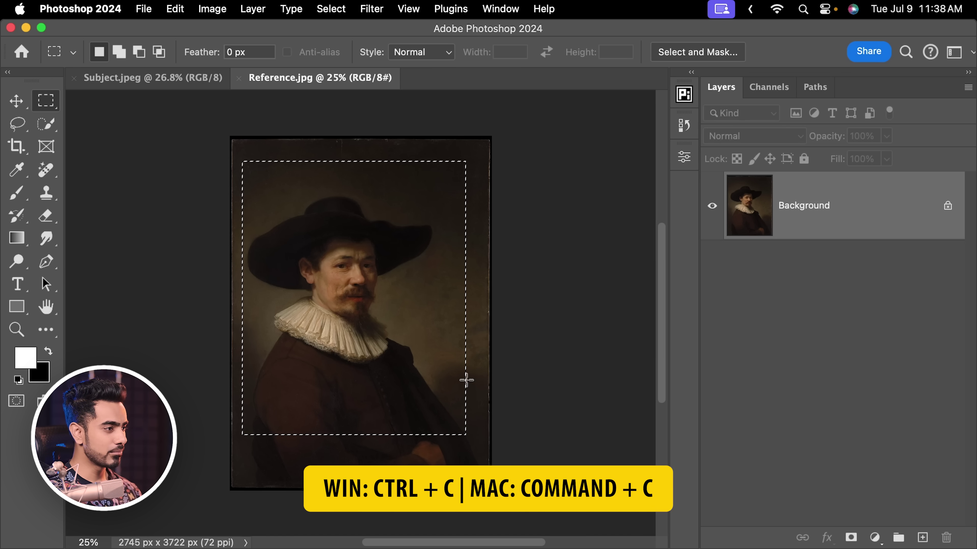
key(super+c)
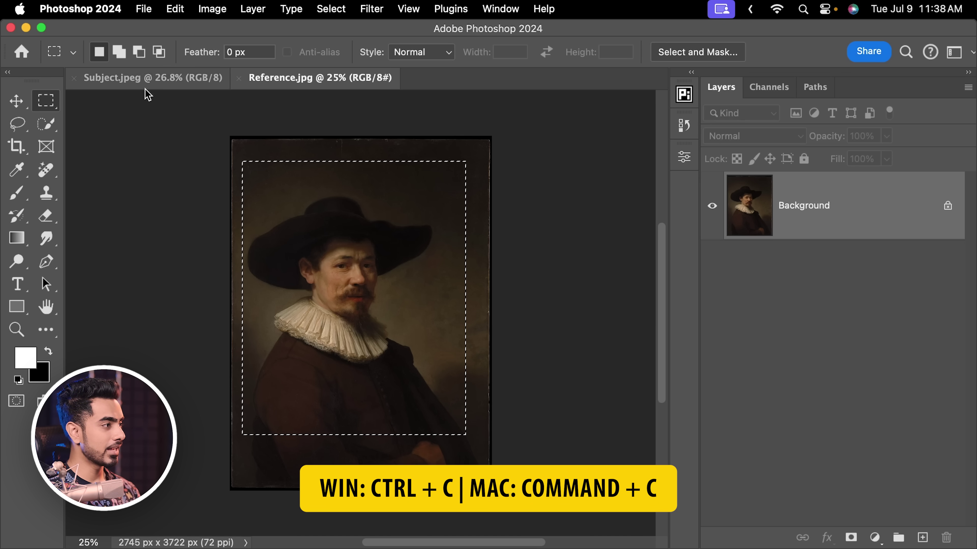
Step: Paste the crop into the portrait as a layer named Reference, placed top-left
click(144, 82)
key(super+v)
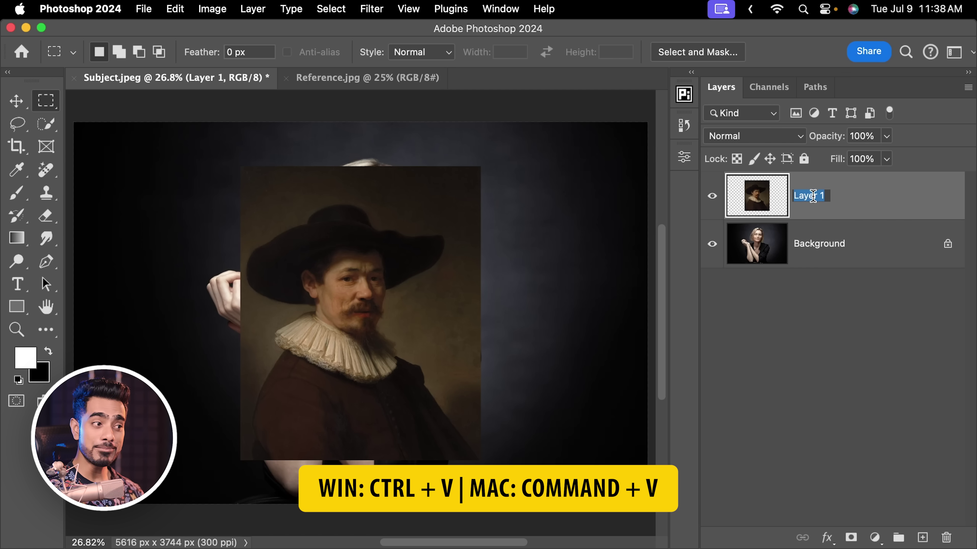
text(Reference)
key(Return)
click(16, 101)
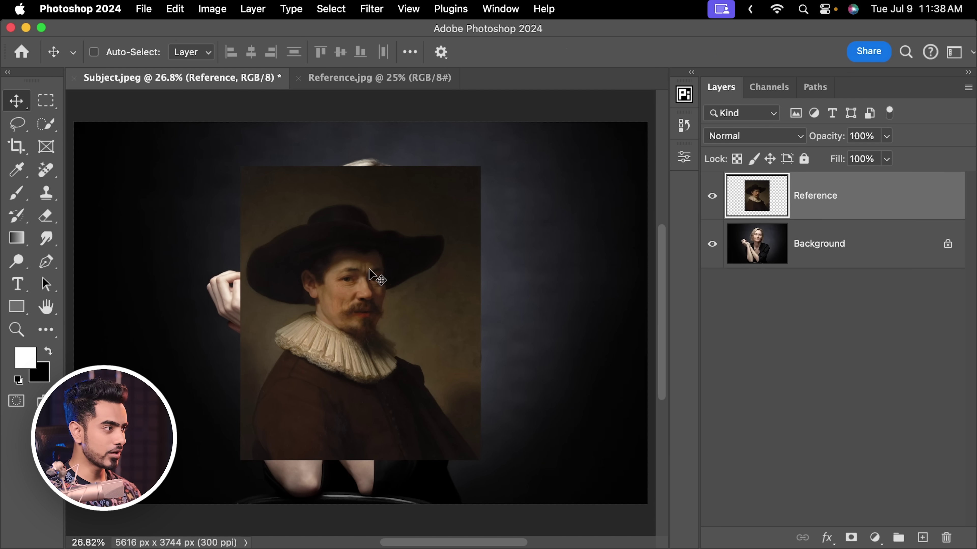
drag(364, 268, 201, 226)
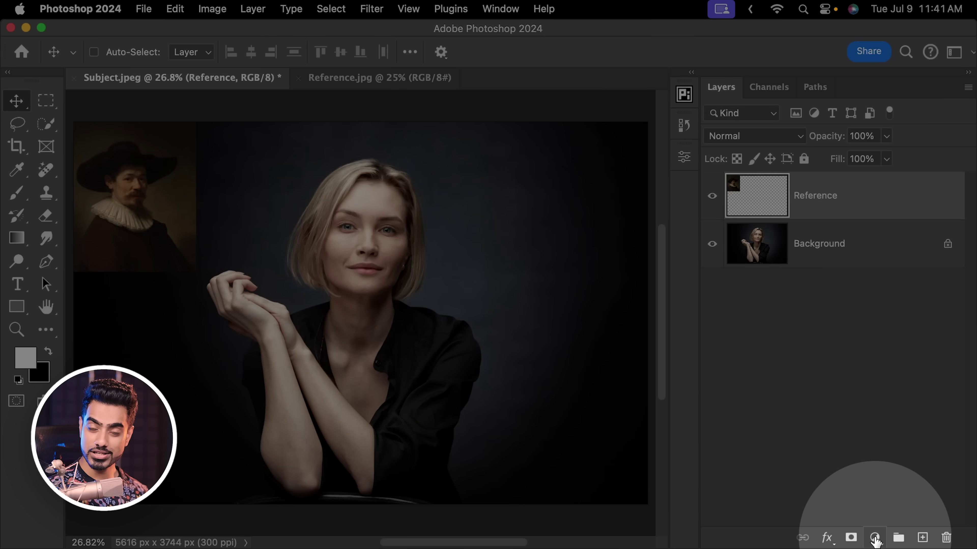
Step: Brighten the Reference painting with a clipped Curves layer, white point moved from 182 to 255
click(876, 539)
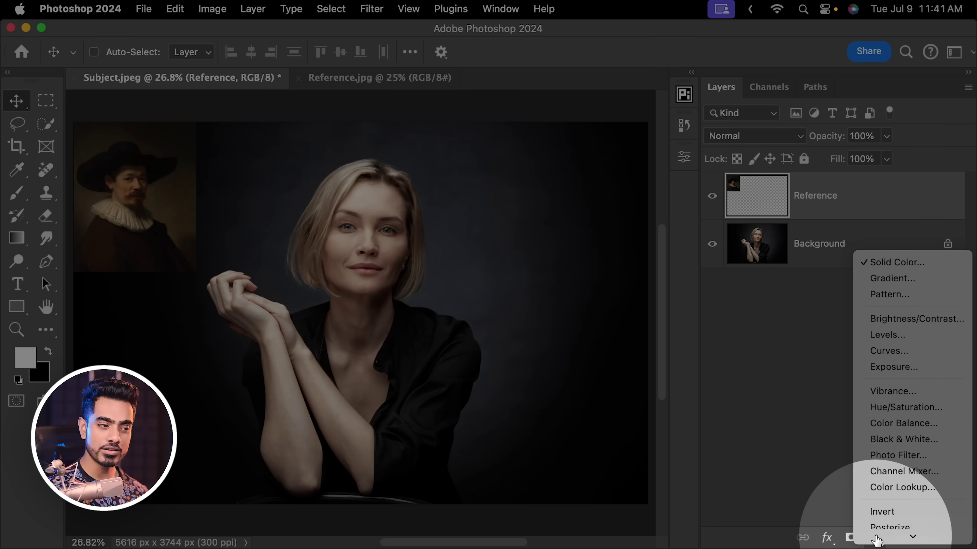
click(889, 307)
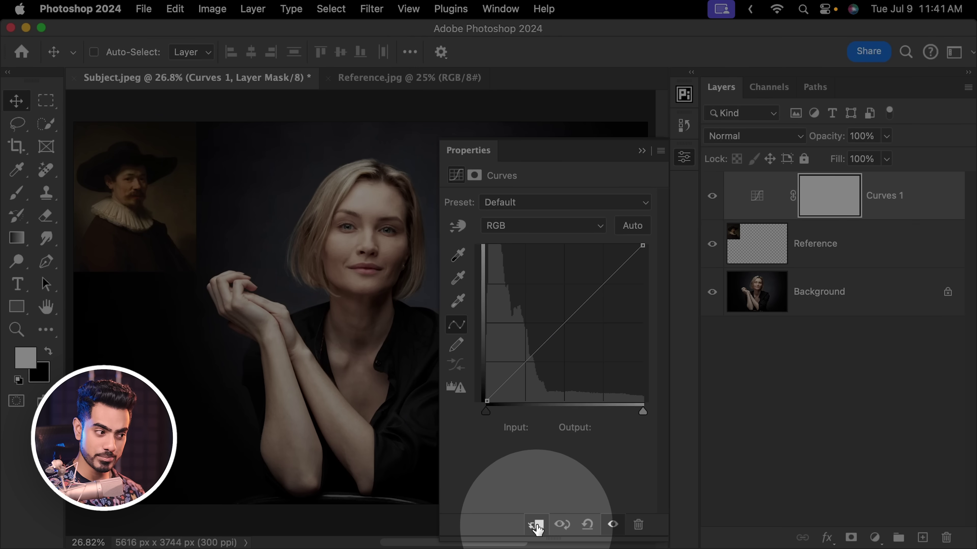
click(535, 525)
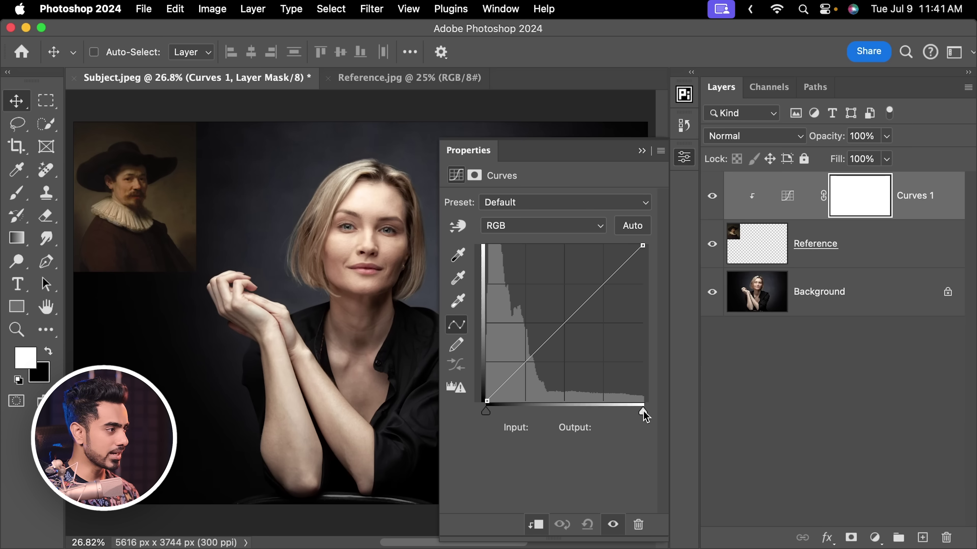
drag(642, 411, 598, 414)
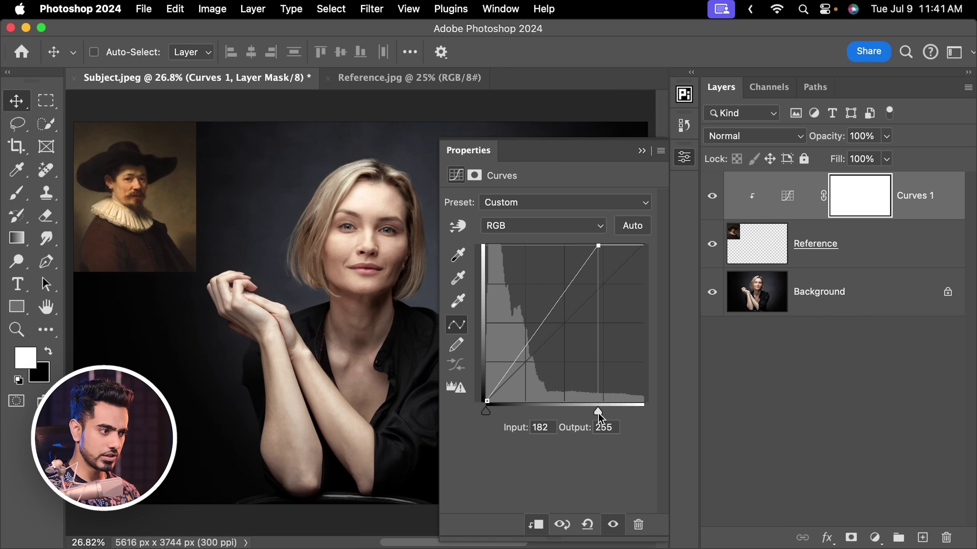
click(639, 153)
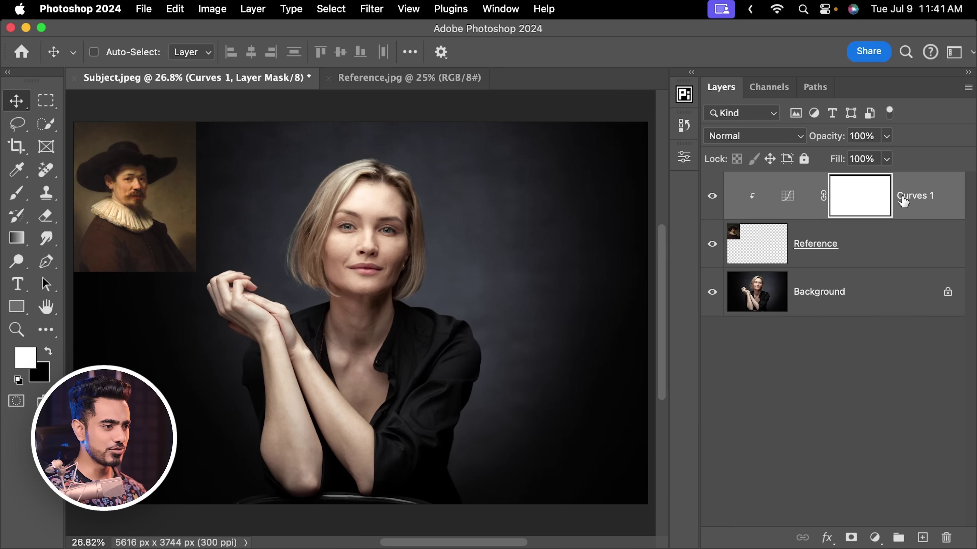
Step: Merge the Curves layer into the painting and rename the result Reference
key(super)
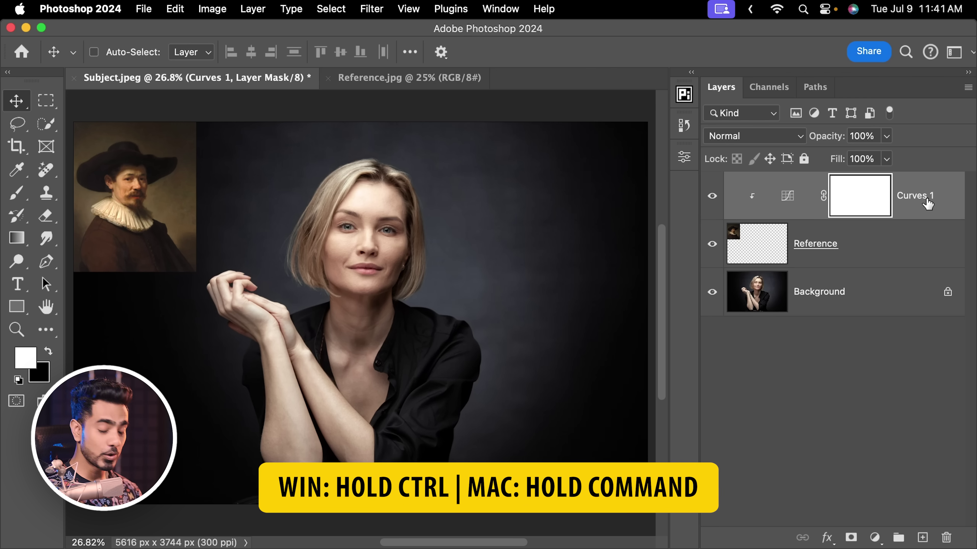
super+click(892, 243)
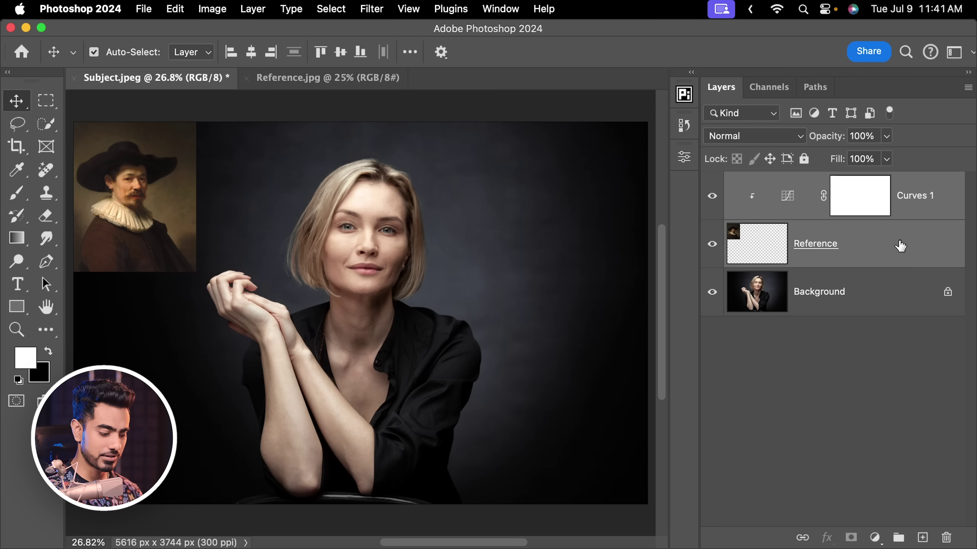
key(super+e)
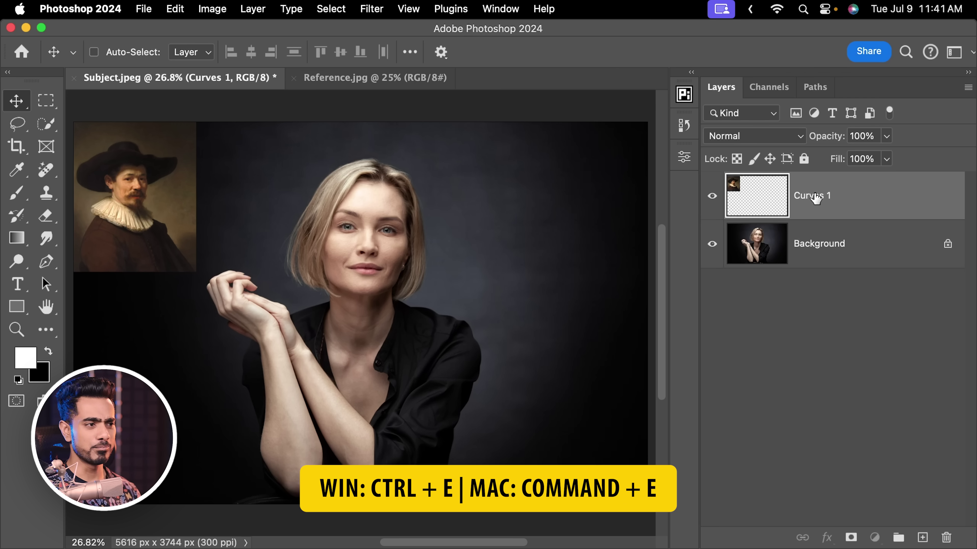
text(Refene)
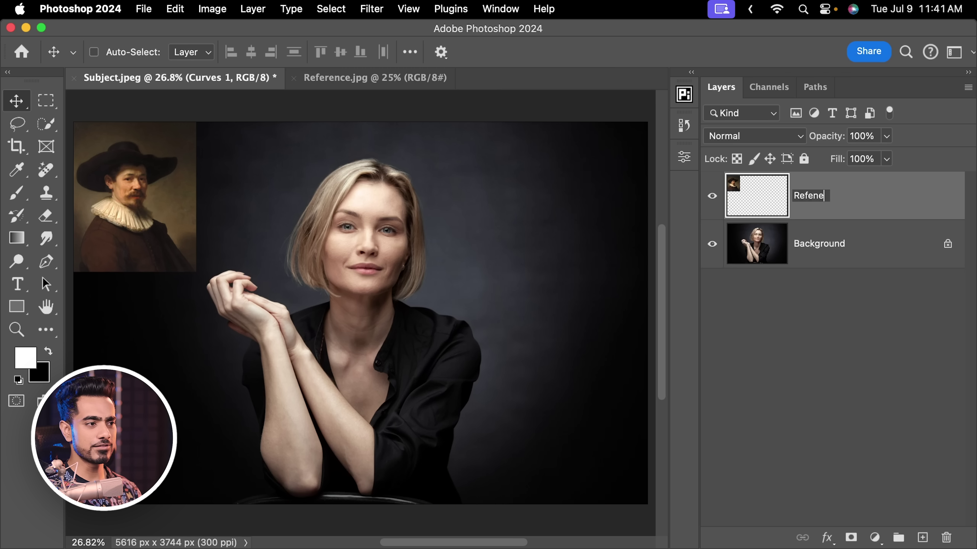
text(ence)
key(Return)
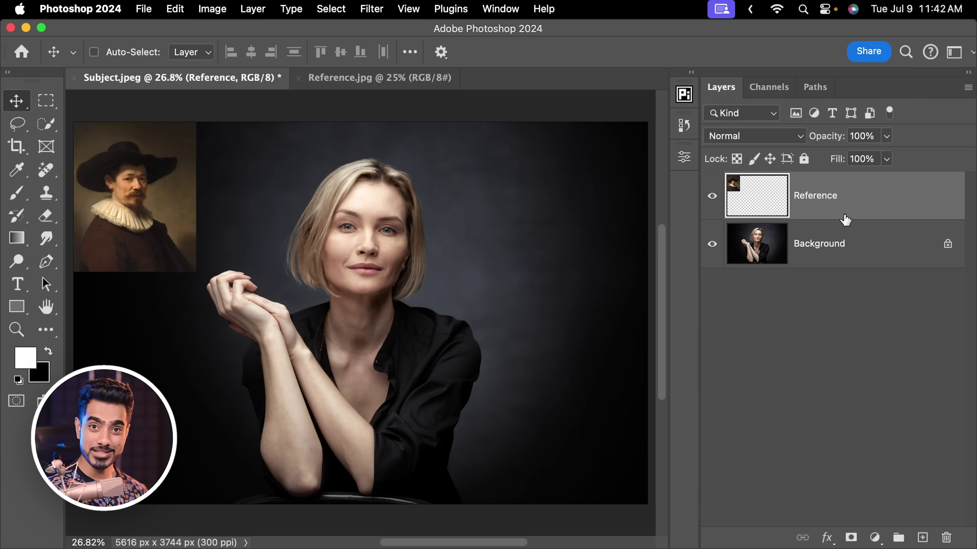
Step: Add a Curves adjustment layer above the woman's Background photo layer
click(842, 270)
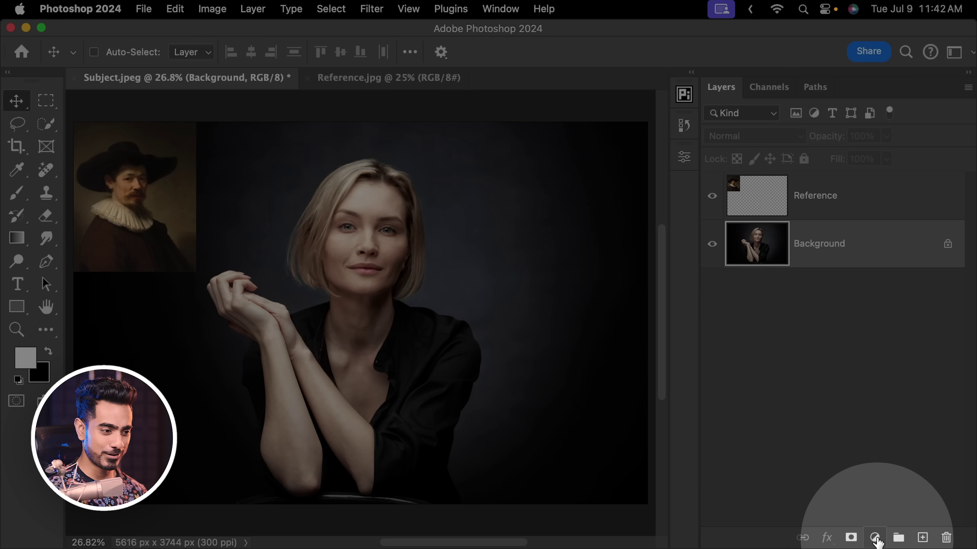
click(875, 538)
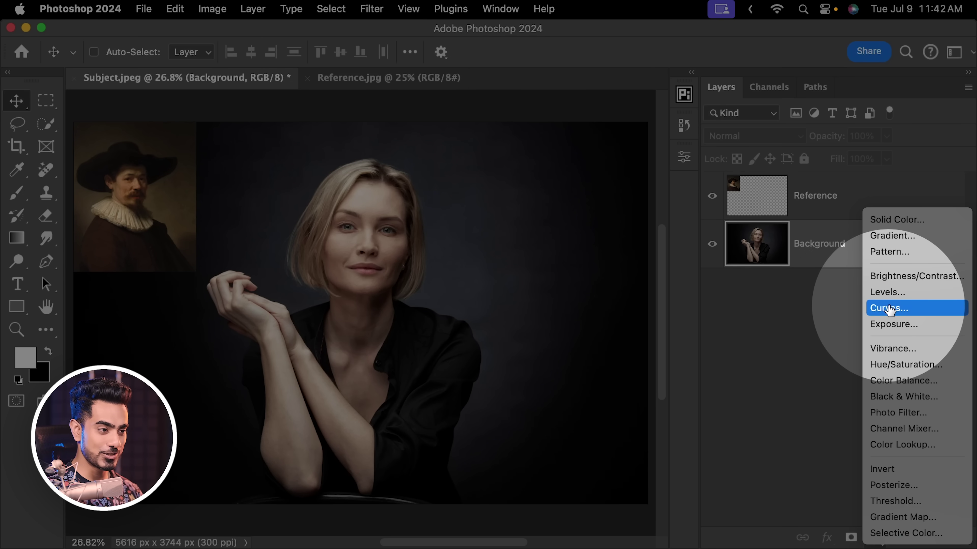
click(887, 314)
scroll(404, 285, right, 3)
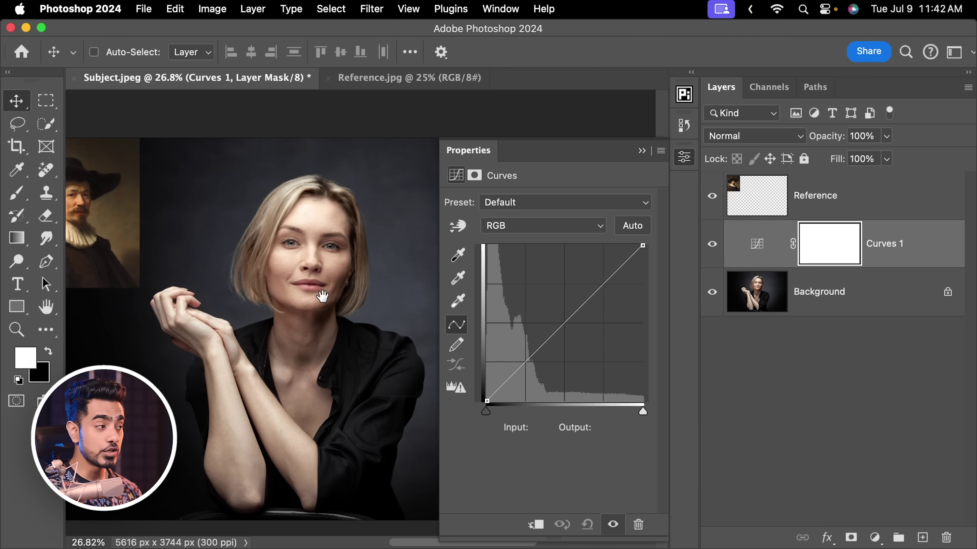
scroll(299, 303, left, 3)
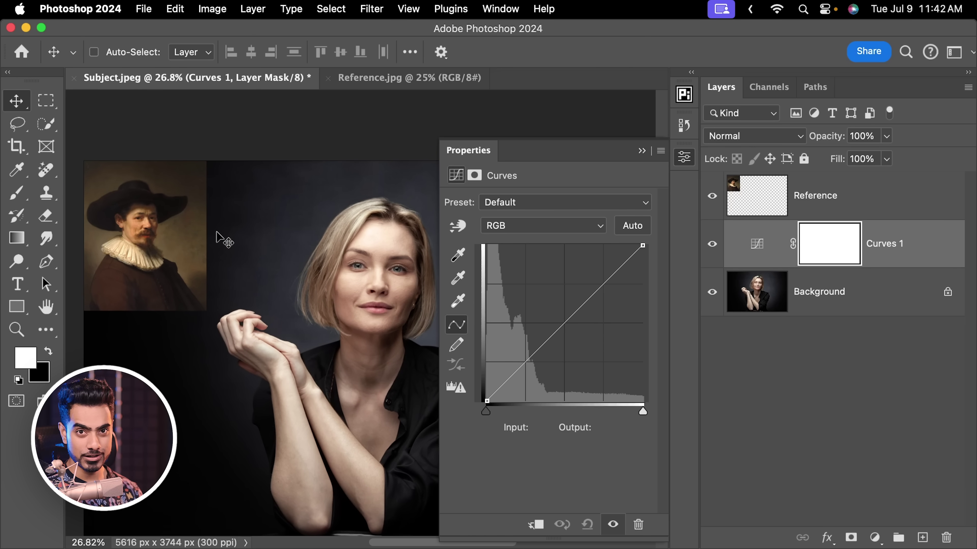
scroll(408, 304, right, 3)
double_click(462, 284)
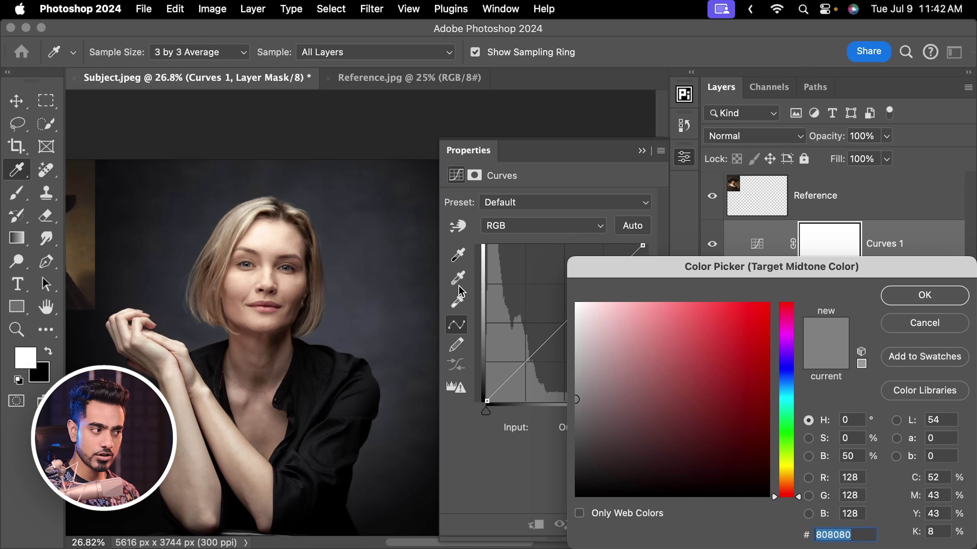
scroll(288, 272, left, 3)
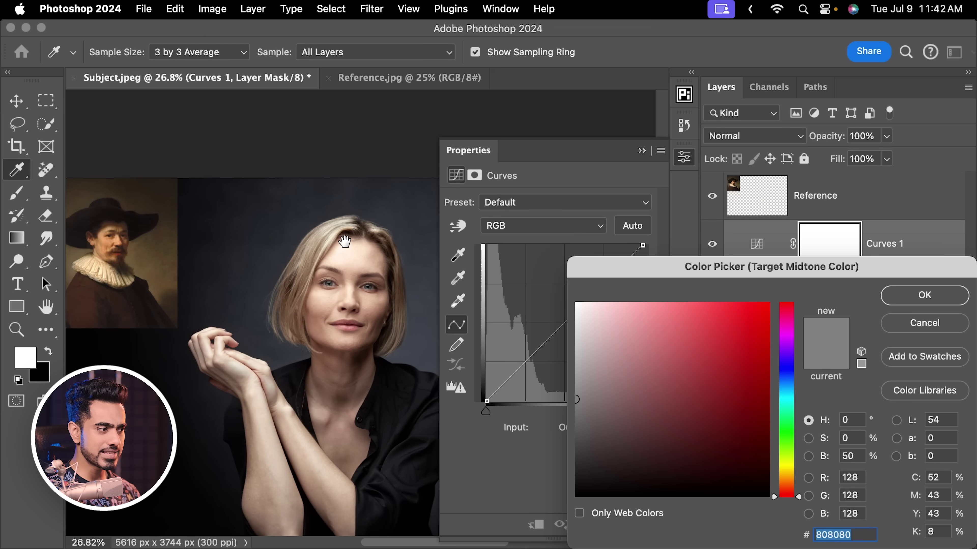
click(289, 283)
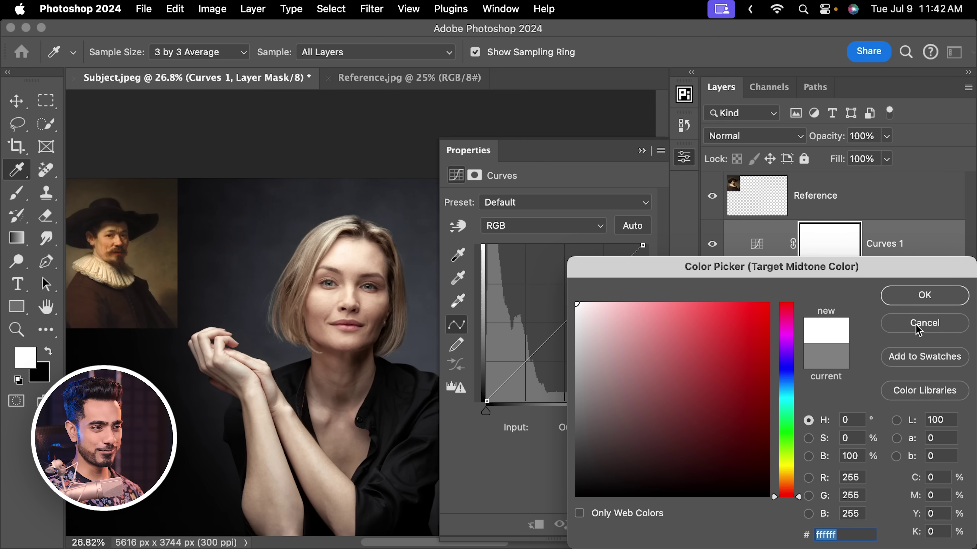
click(925, 325)
Step: Set the Curves midtone target to brown 705b3d sampled from the painting's background
click(750, 245)
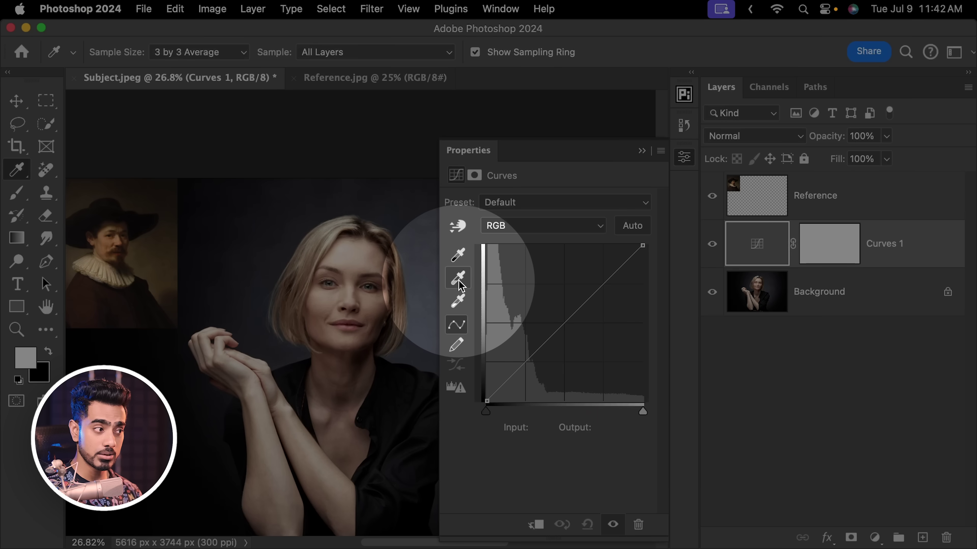
double_click(458, 280)
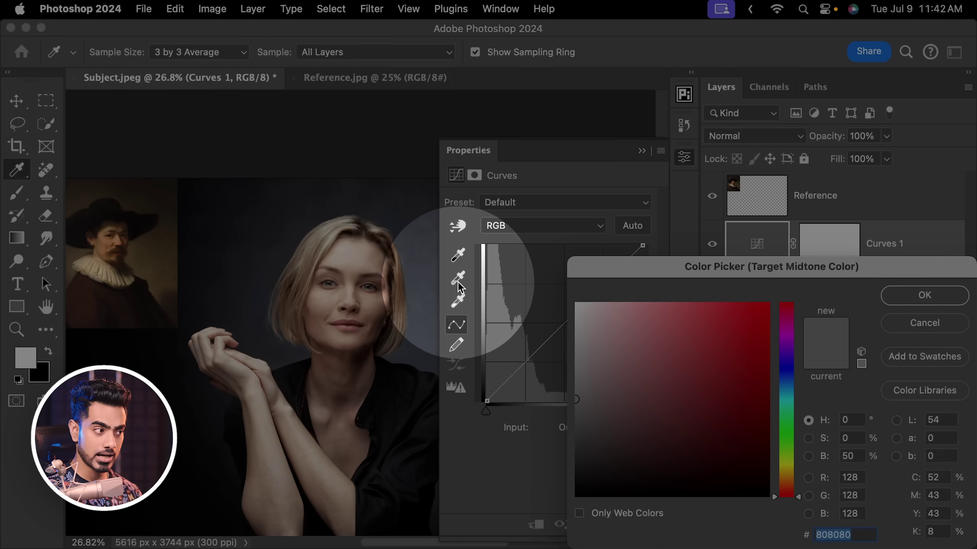
scroll(266, 300, up, 5)
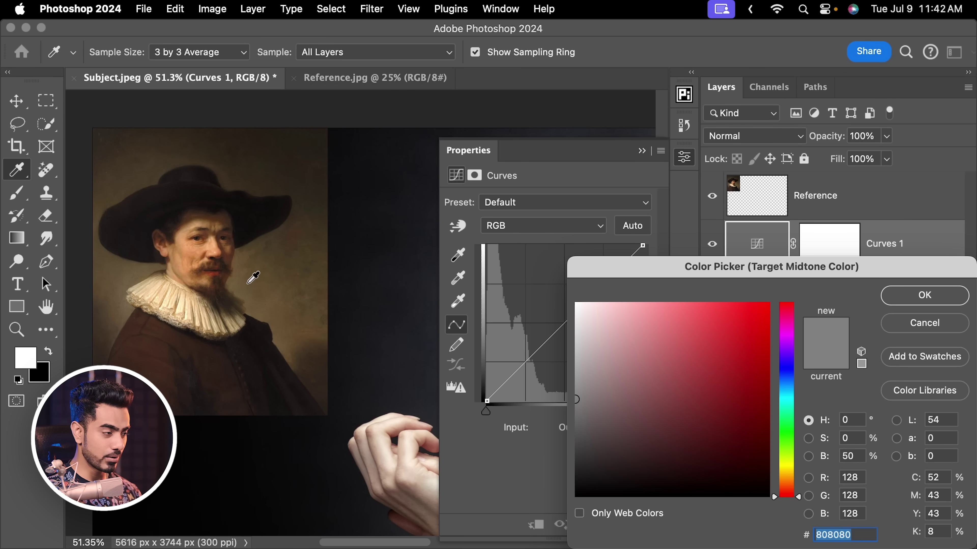
drag(247, 281, 250, 281)
drag(127, 279, 273, 290)
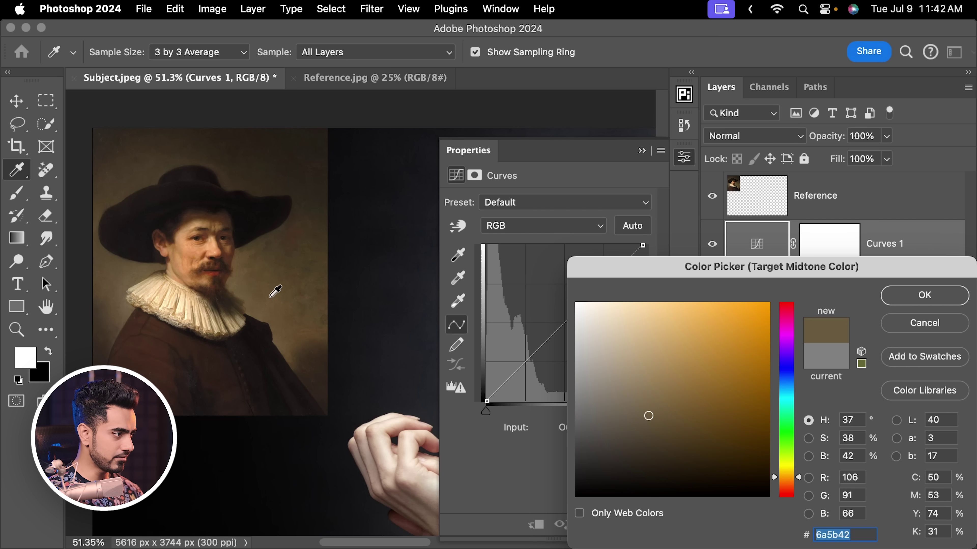
scroll(273, 291, up, 10)
drag(277, 345, 279, 349)
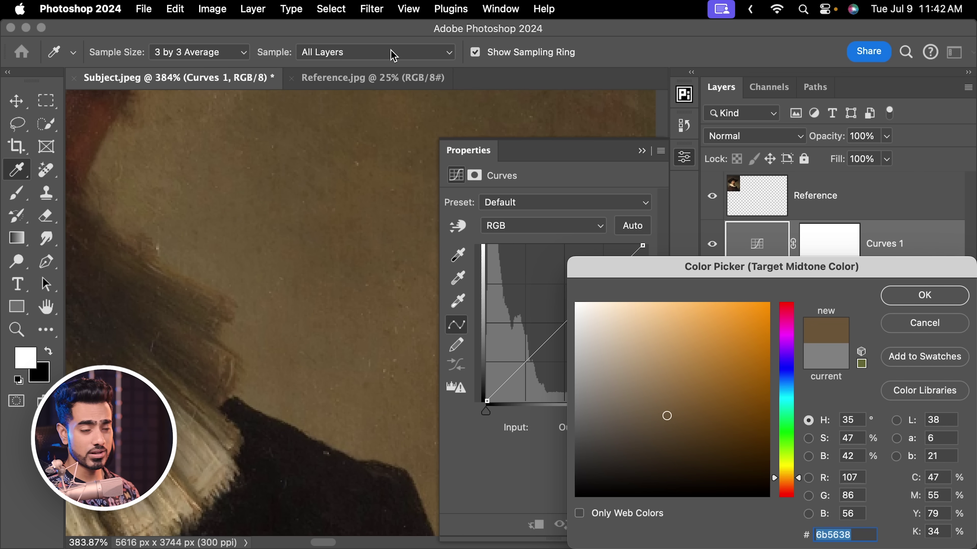
drag(279, 364, 285, 360)
drag(277, 398, 284, 400)
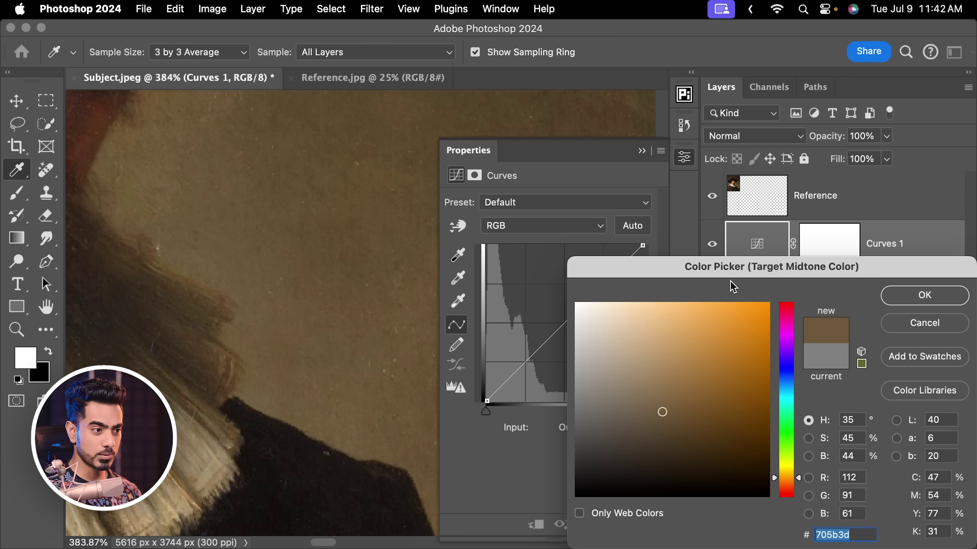
click(927, 296)
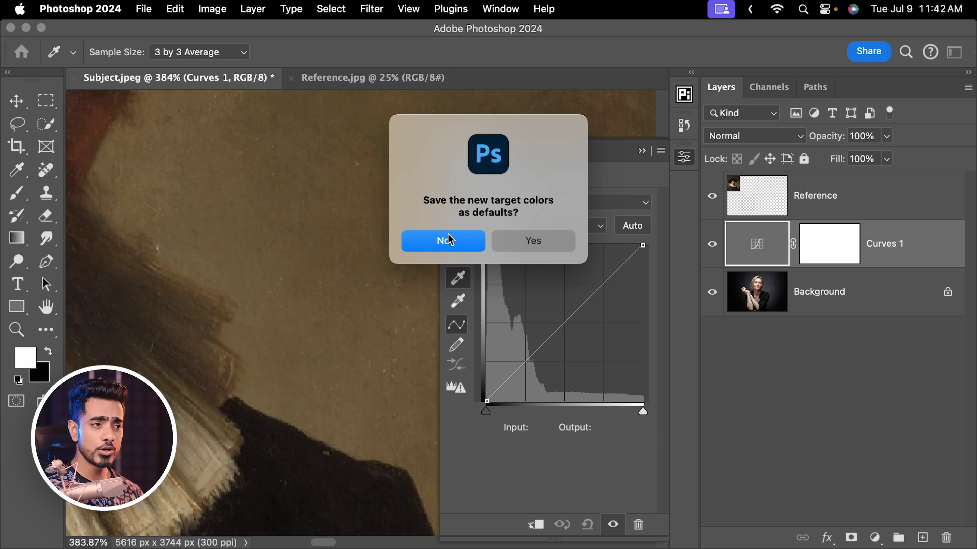
Step: Decline saving defaults and sample the grey backdrop as midtone to warm the photo
click(454, 249)
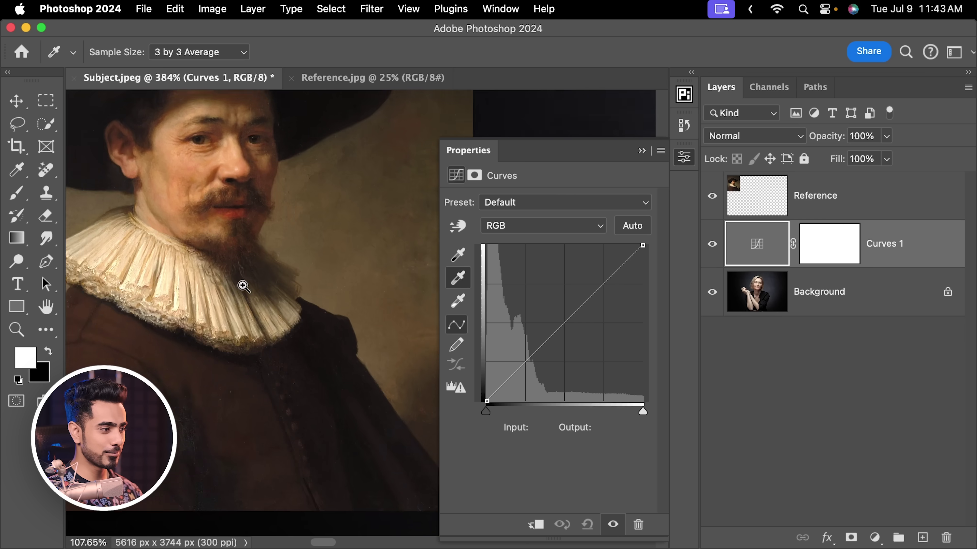
drag(292, 264, 239, 292)
mouse_move(311, 280)
mouse_down()
mouse_move(325, 286)
mouse_move(273, 290)
mouse_move(318, 261)
mouse_up()
scroll(381, 287, up, 6)
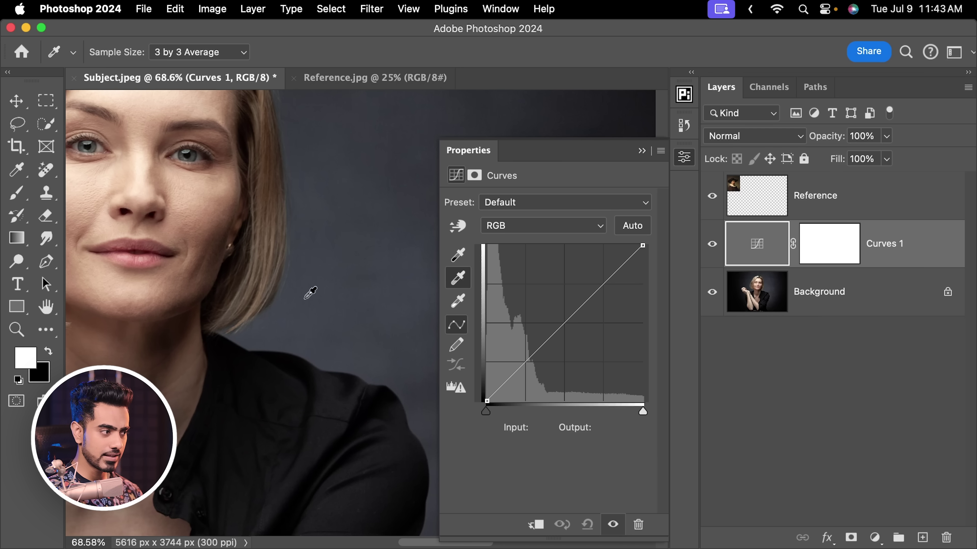
click(316, 321)
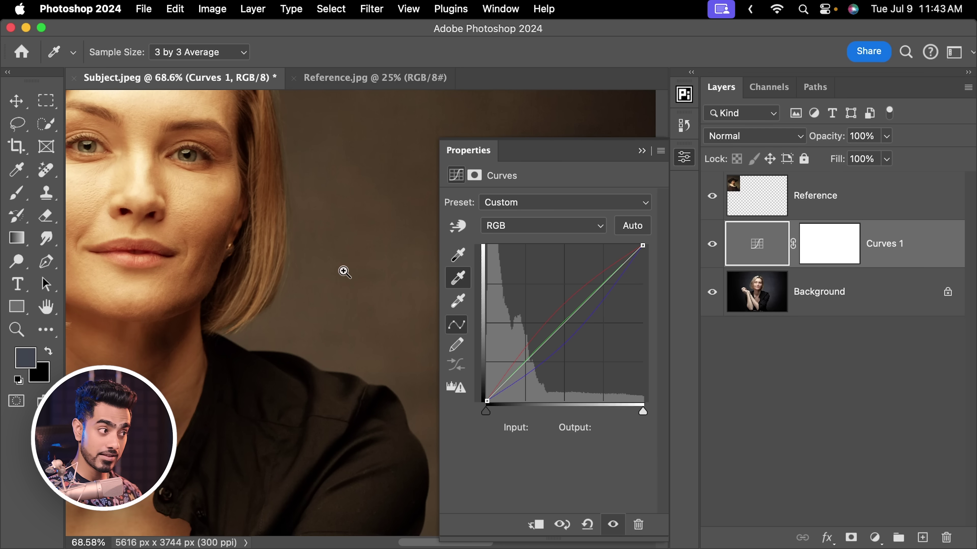
scroll(345, 270, down, 8)
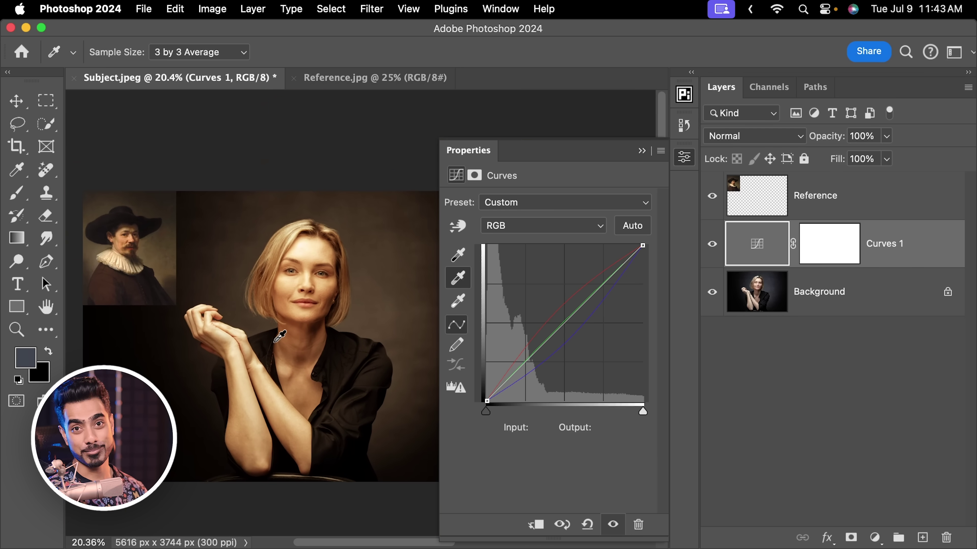
scroll(245, 298, up, 2)
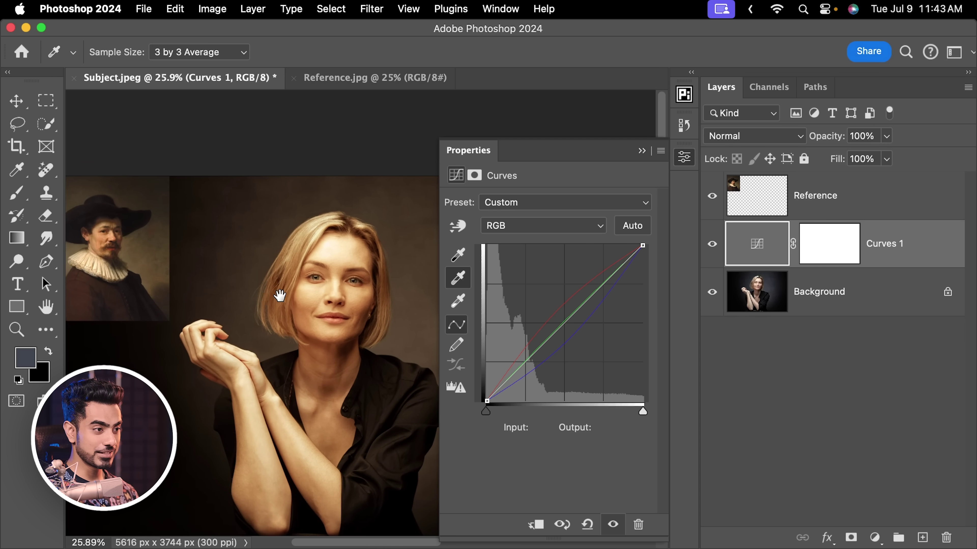
Step: Move the Reference painting over the woman's face for comparison
click(842, 205)
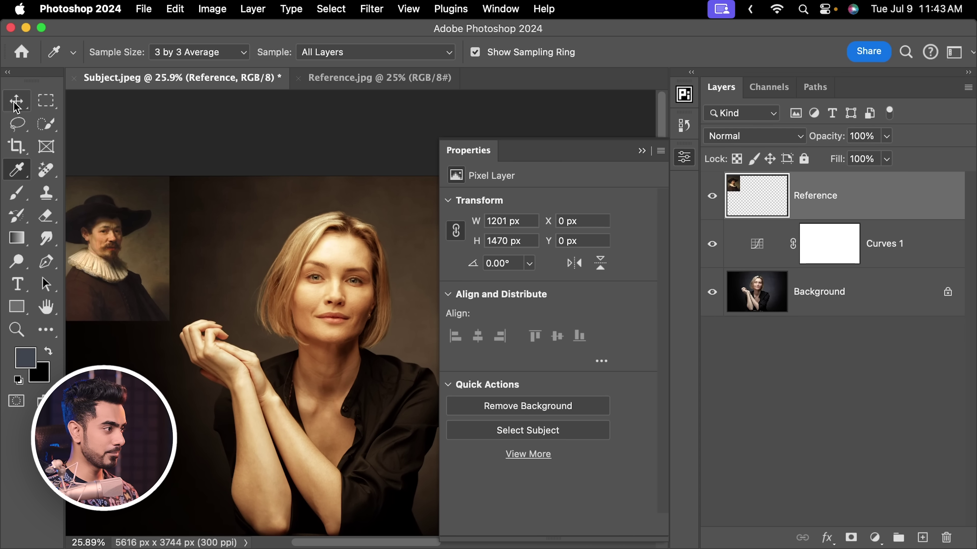
key(v)
drag(135, 259, 347, 336)
scroll(268, 285, right, 5)
scroll(268, 286, down, 2)
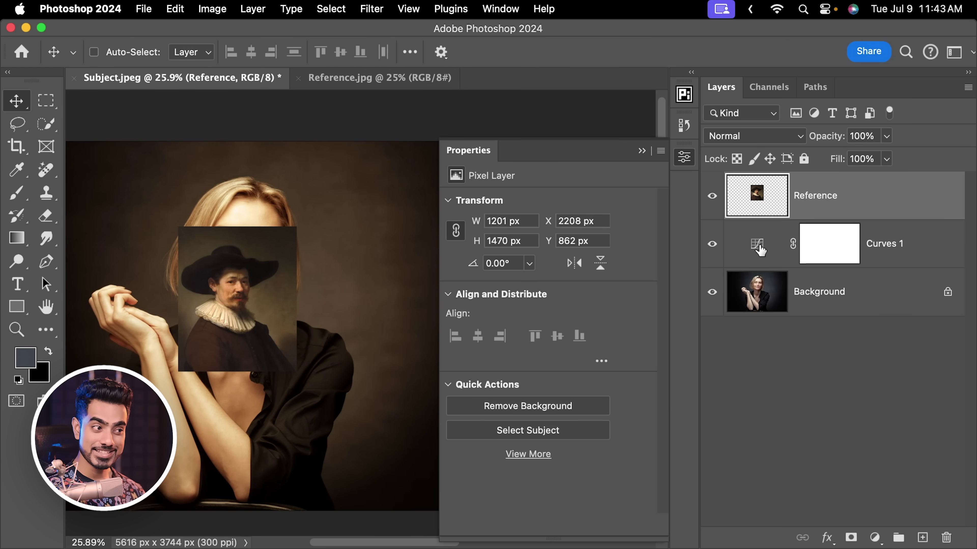
Step: Tweak the Green, Blue and Red curves: lower blue midtones, raise red midtones
click(761, 247)
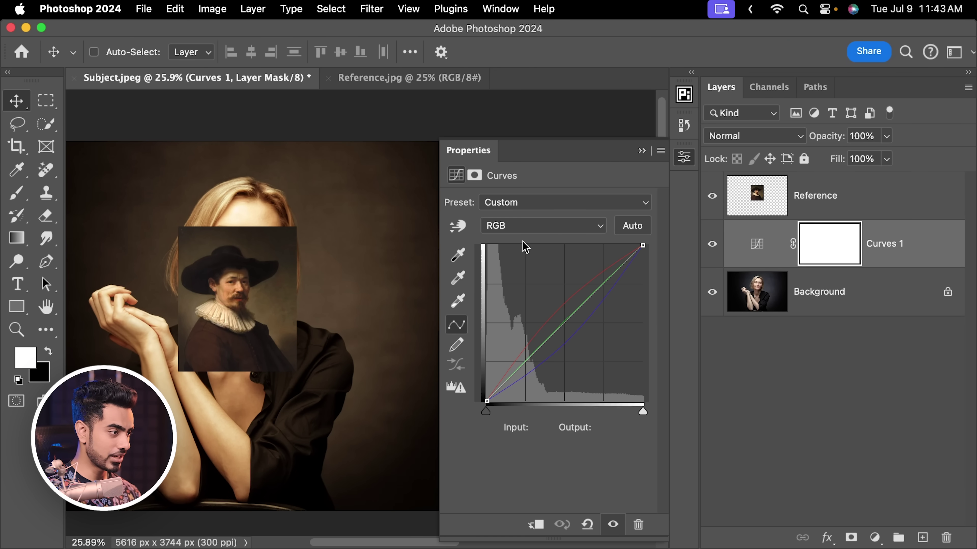
scroll(307, 316, up, 3)
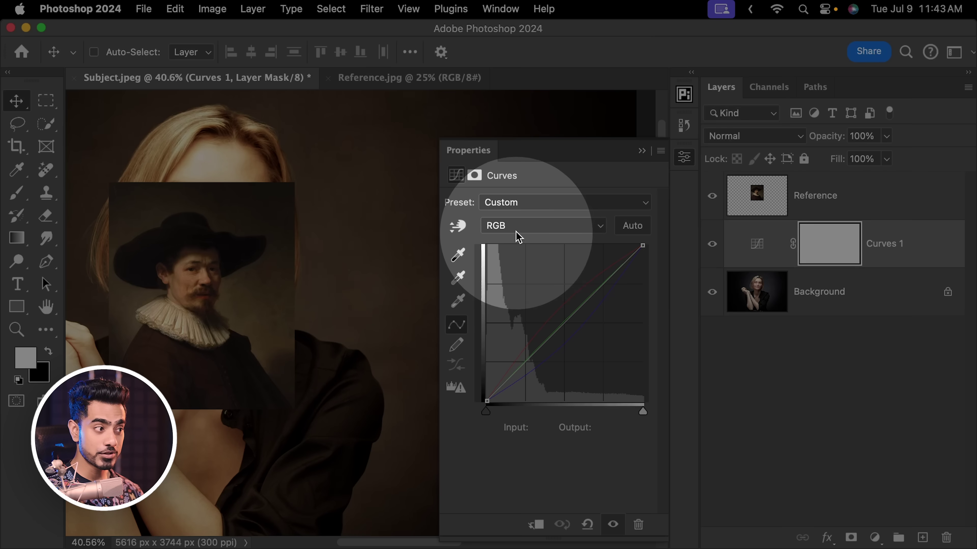
click(517, 227)
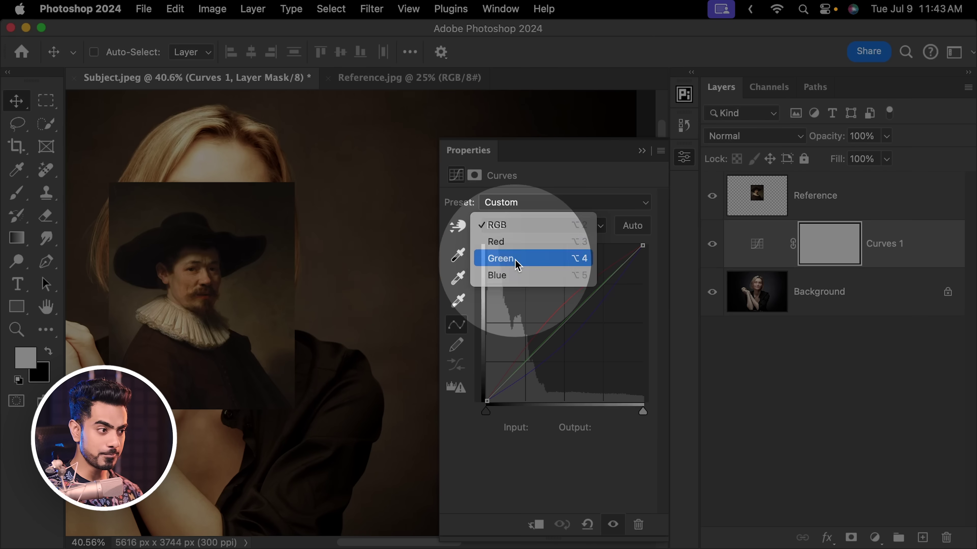
click(521, 266)
click(562, 321)
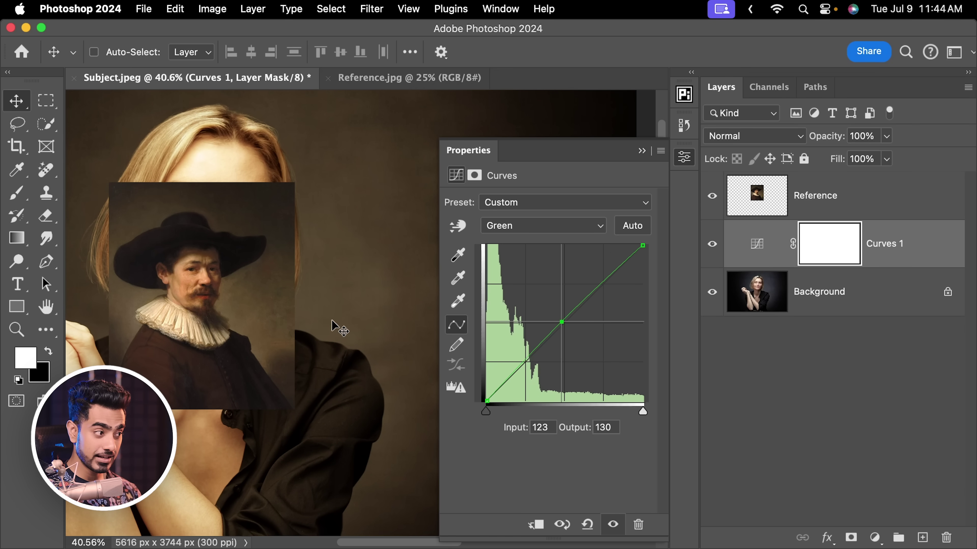
click(526, 234)
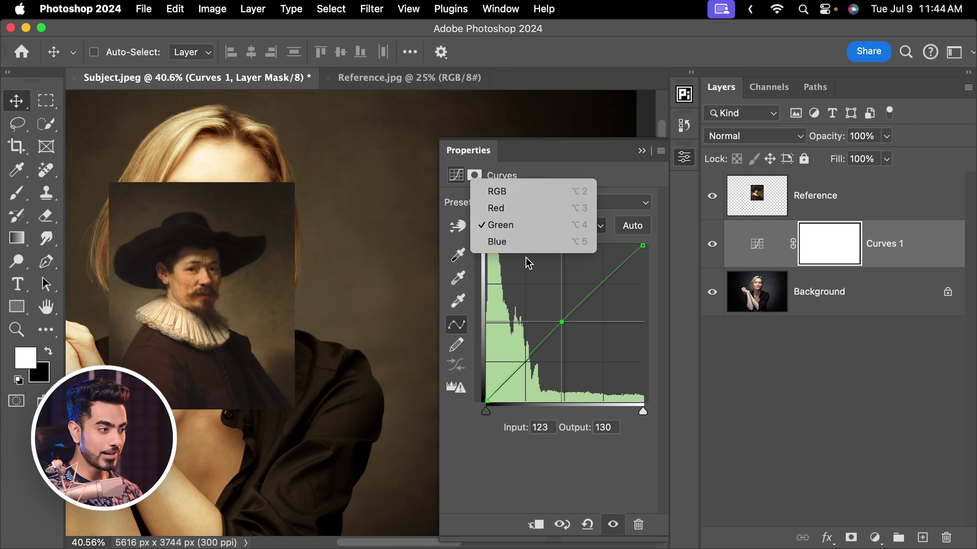
click(519, 242)
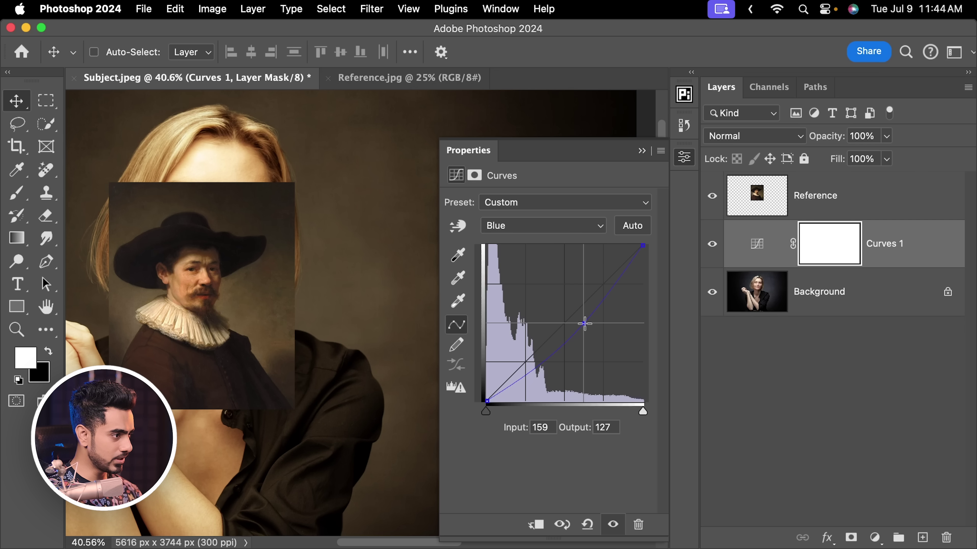
drag(584, 323, 585, 325)
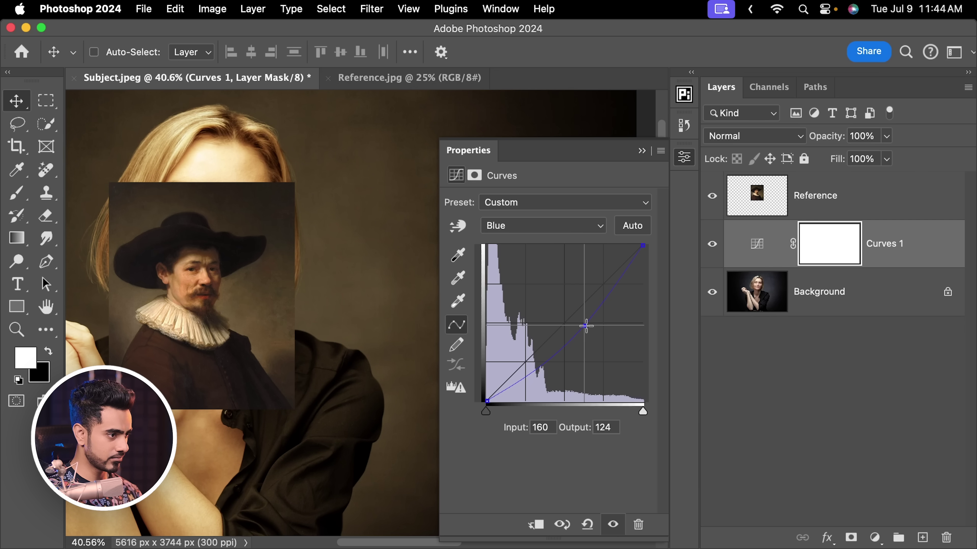
click(532, 232)
click(525, 191)
drag(545, 343, 545, 321)
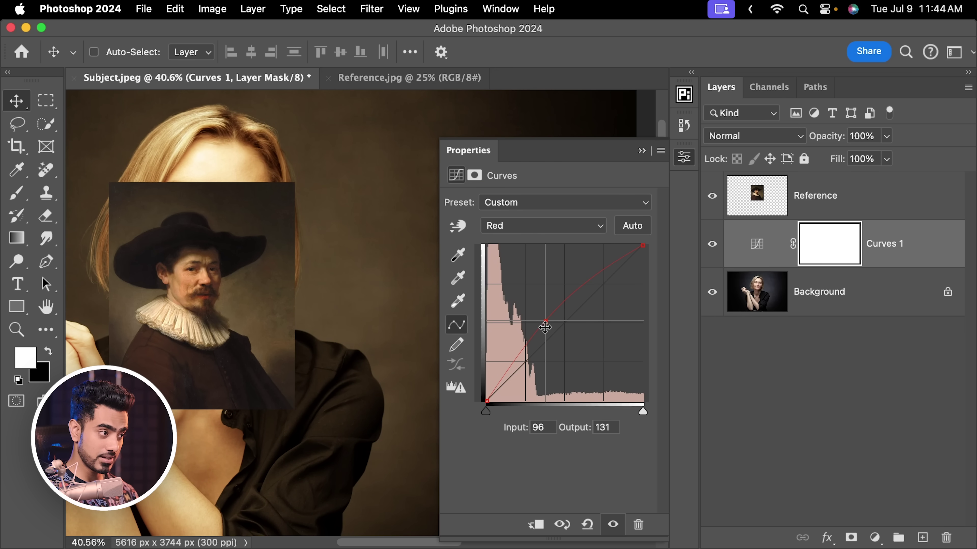
Step: On the RGB curve, lift the black point to 9 and map white 240 to 255
scroll(346, 287, down, 3)
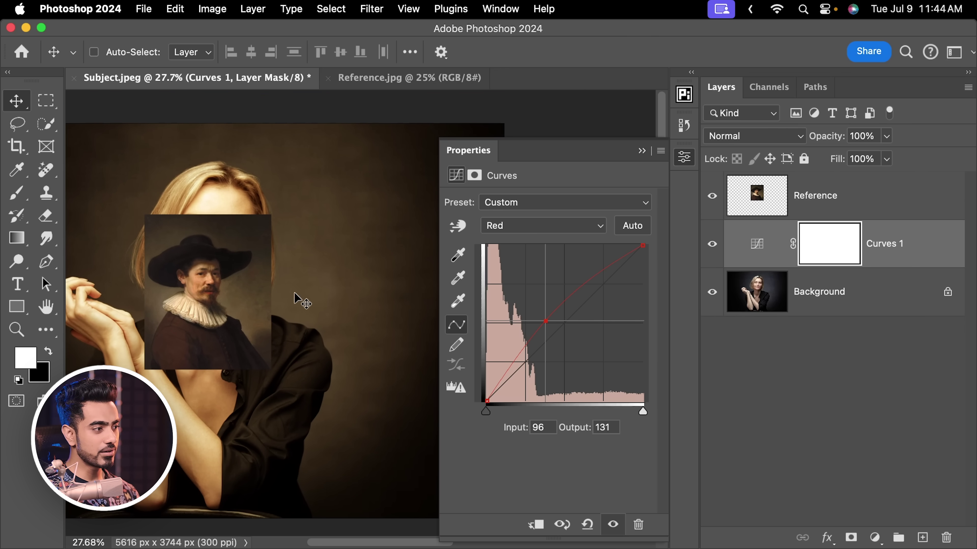
scroll(252, 348, left, 5)
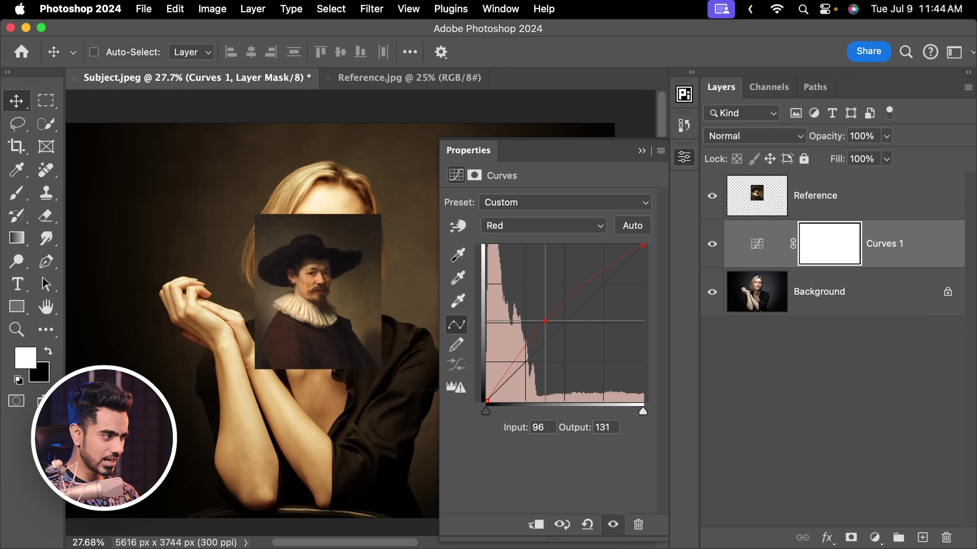
scroll(269, 311, right, 1)
scroll(269, 312, up, 1)
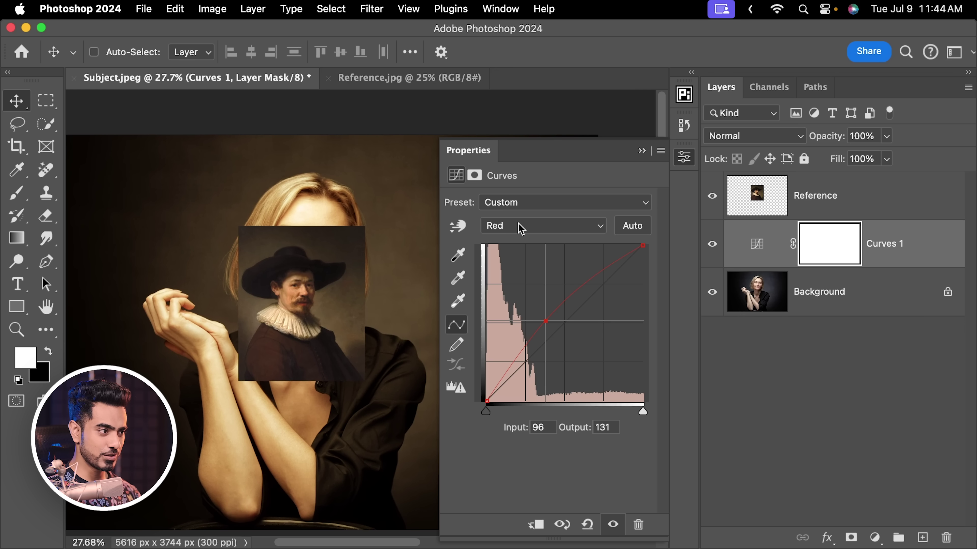
click(522, 227)
click(525, 216)
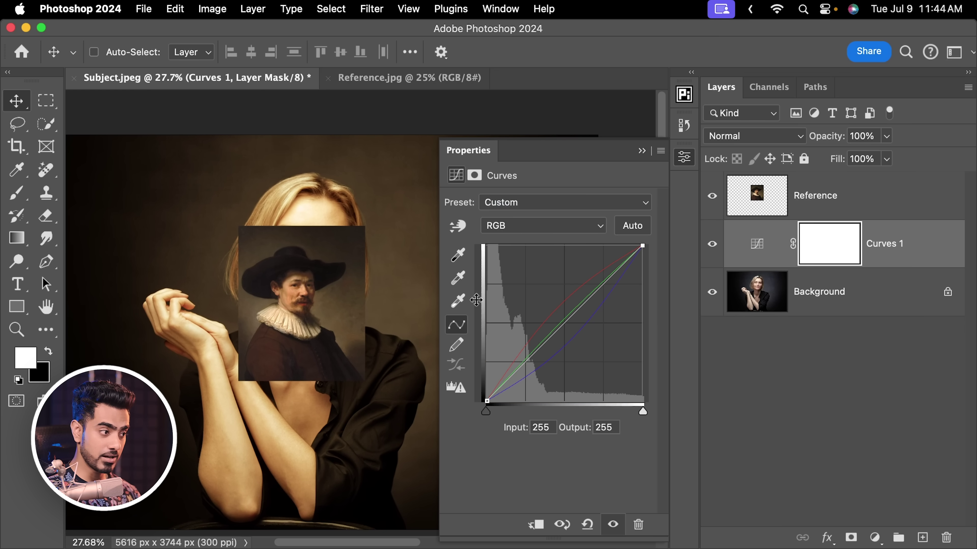
drag(486, 402, 485, 397)
scroll(322, 332, right, 5)
scroll(351, 310, up, 1)
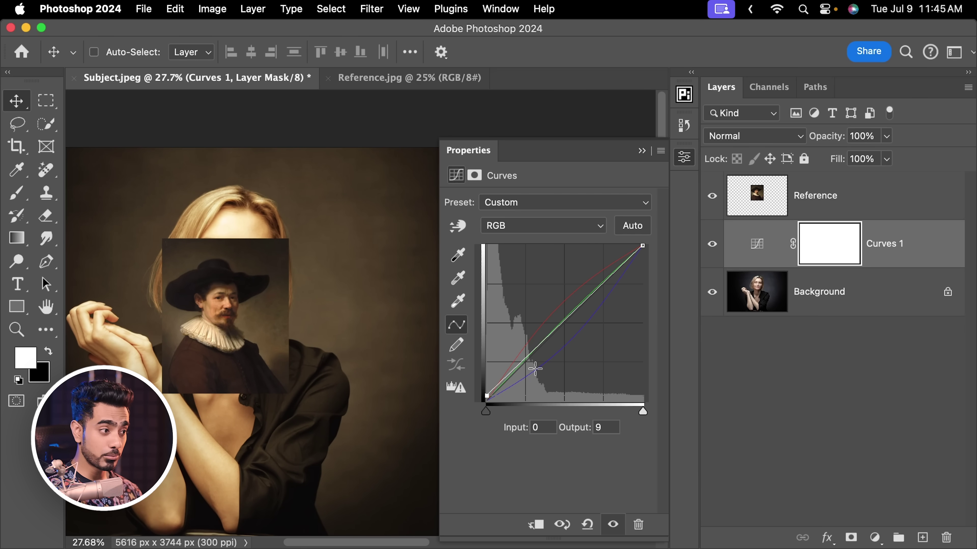
click(643, 411)
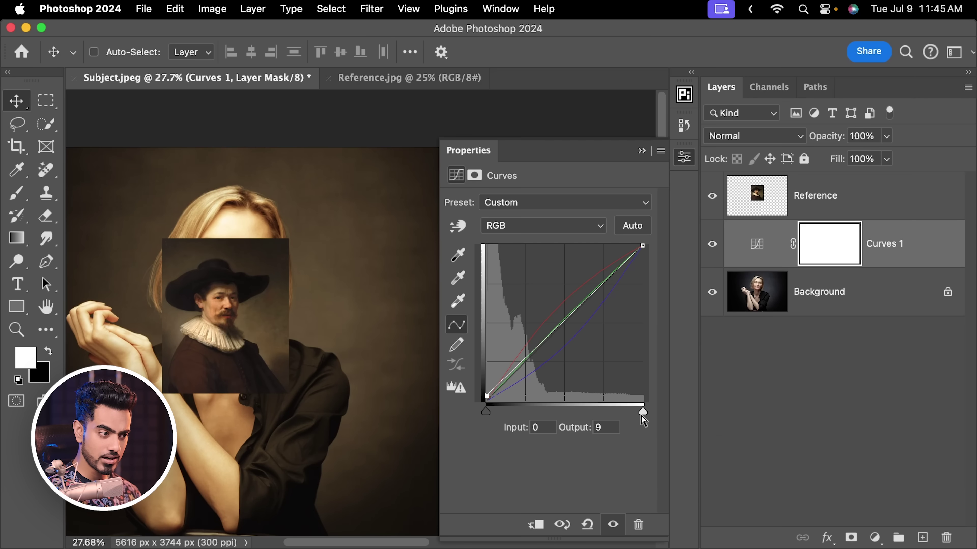
drag(645, 417, 639, 417)
click(644, 151)
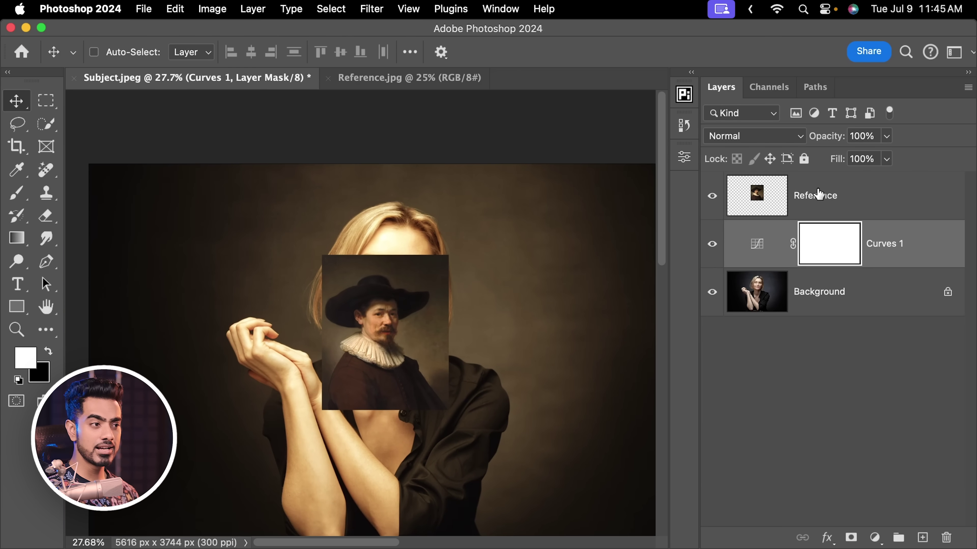
Step: Return the Reference painting to the top-left and pick a 184 px soft round brush
click(822, 207)
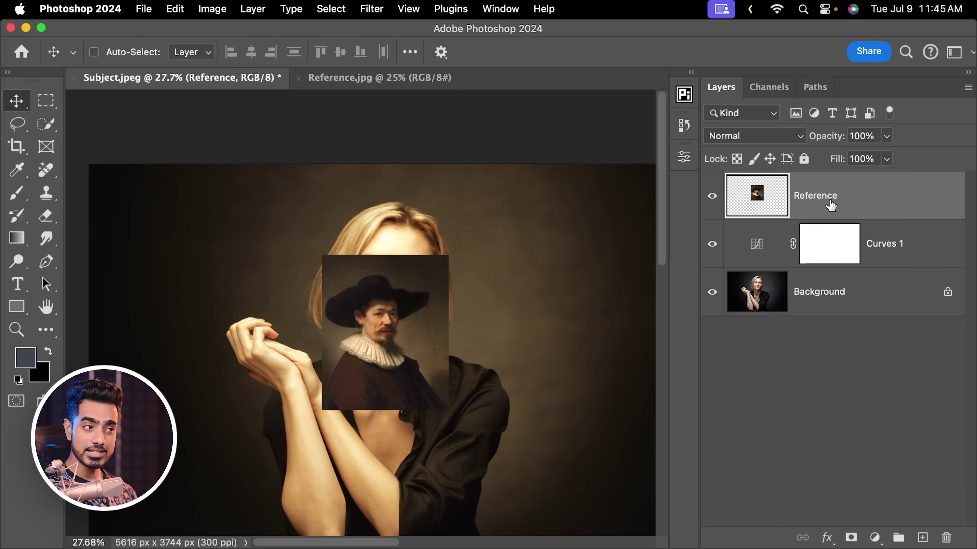
drag(354, 312, 135, 223)
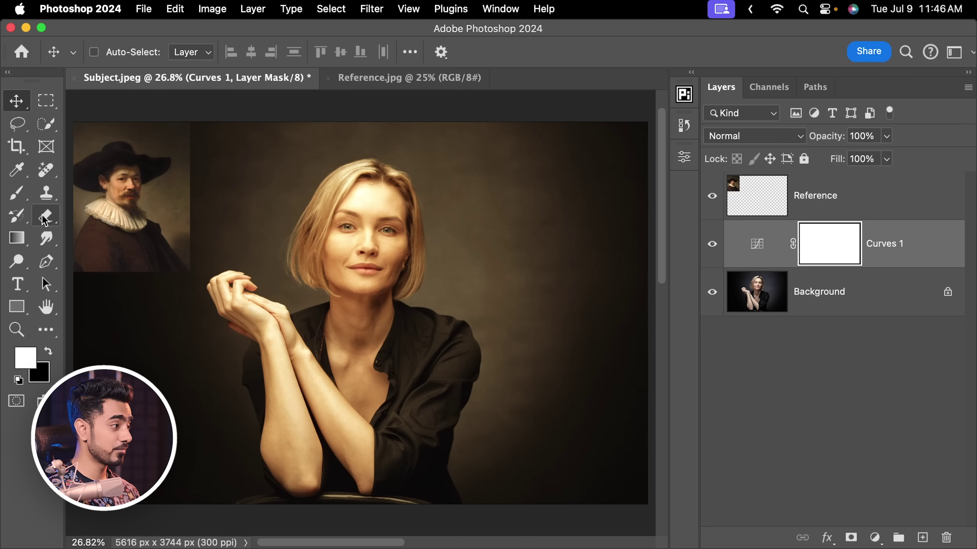
click(16, 192)
mouse_move(368, 239)
mouse_down()
mouse_move(381, 218)
mouse_move(338, 221)
mouse_up()
click(109, 57)
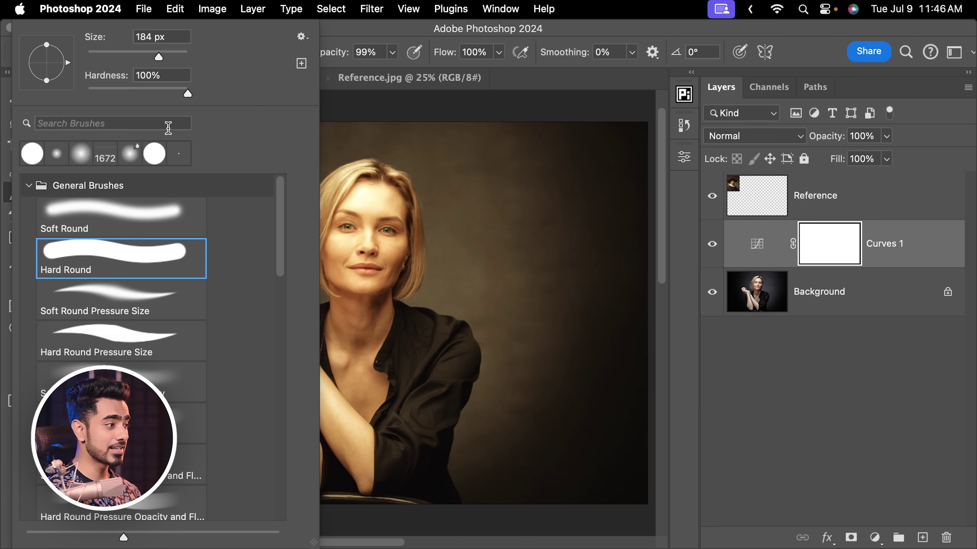
click(165, 221)
click(371, 212)
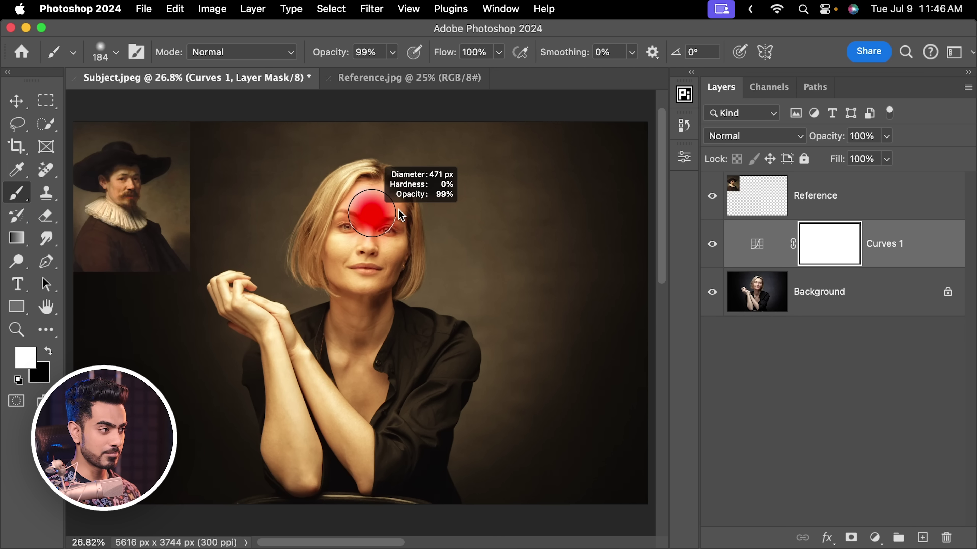
Step: Paint black over the face on the Curves mask, undo it, and select Background
key(x)
mouse_move(373, 227)
mouse_down()
mouse_move(370, 208)
mouse_move(382, 214)
mouse_move(372, 245)
mouse_up()
key(super+z)
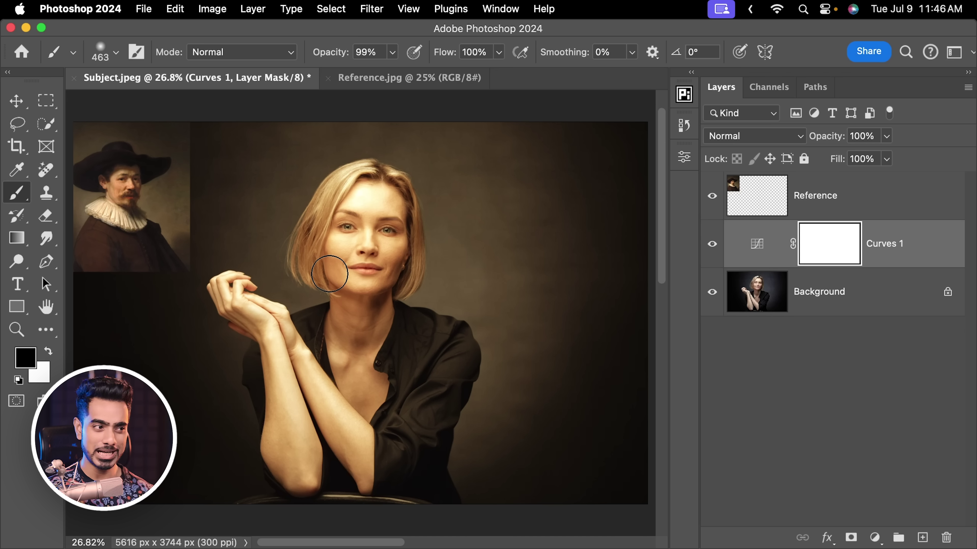
click(820, 306)
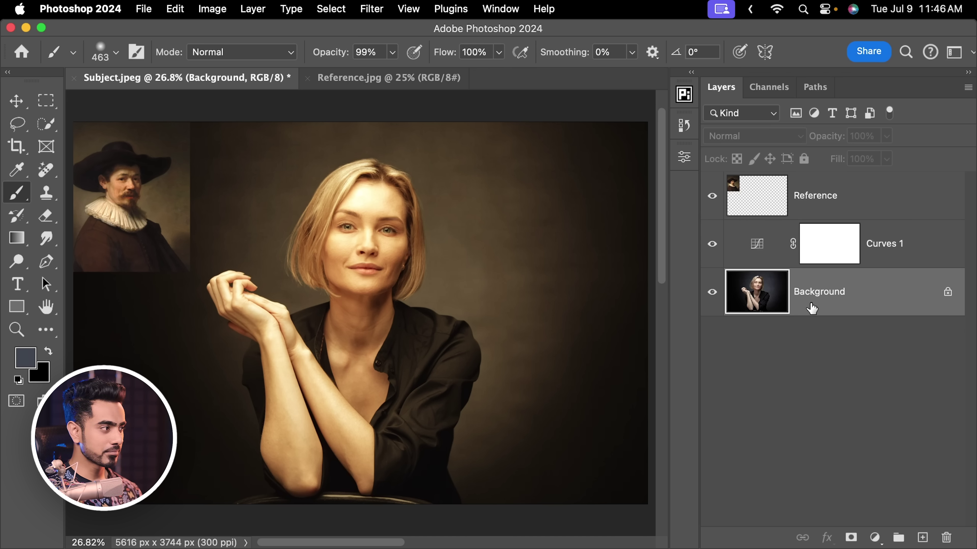
click(46, 100)
Step: Select the woman with Select Subject inside Select and Mask
click(17, 101)
click(17, 123)
click(45, 125)
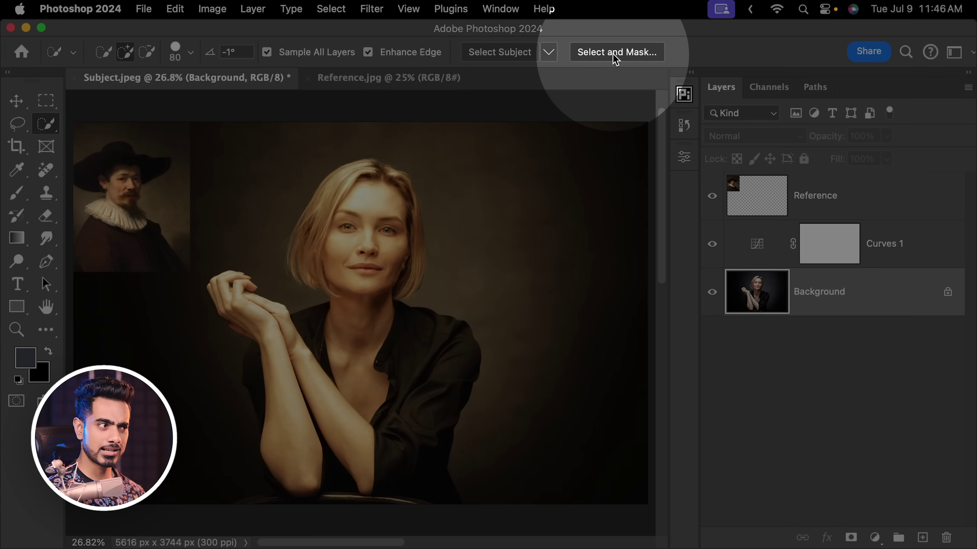
click(613, 54)
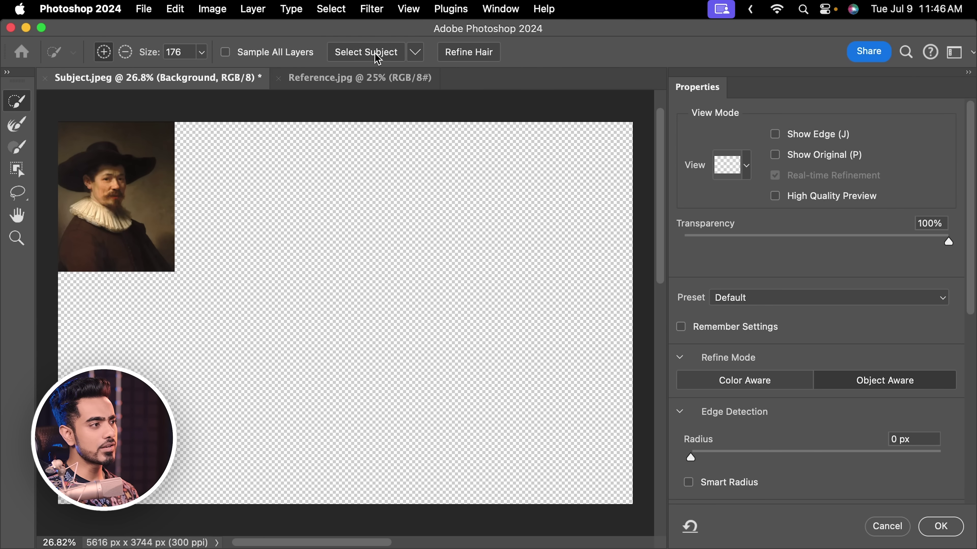
click(378, 58)
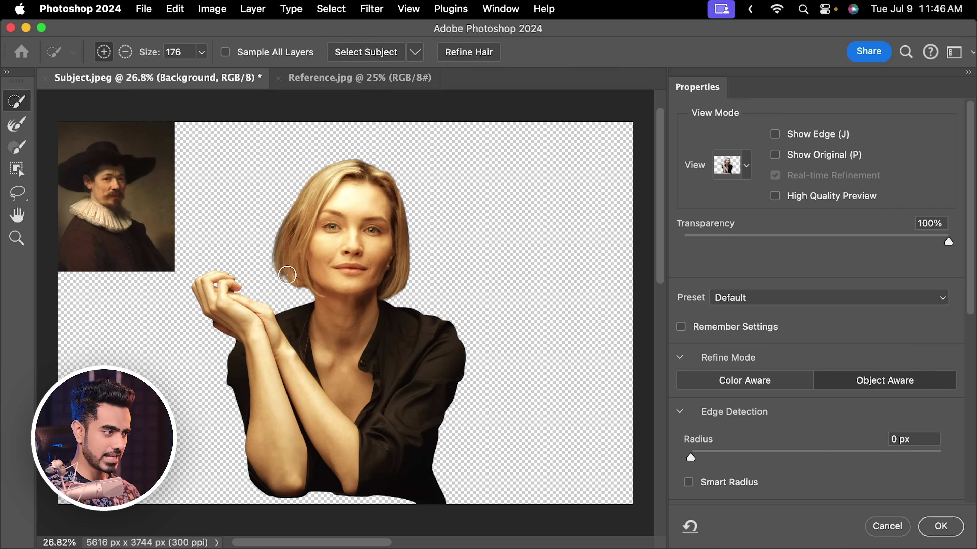
scroll(259, 235, up, 2)
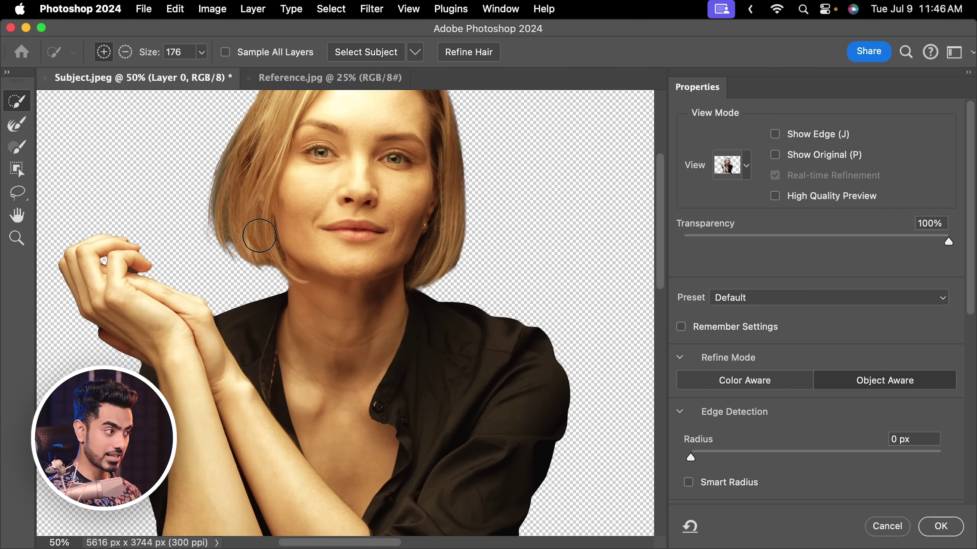
mouse_move(255, 208)
mouse_down()
mouse_move(338, 286)
mouse_move(337, 296)
mouse_up()
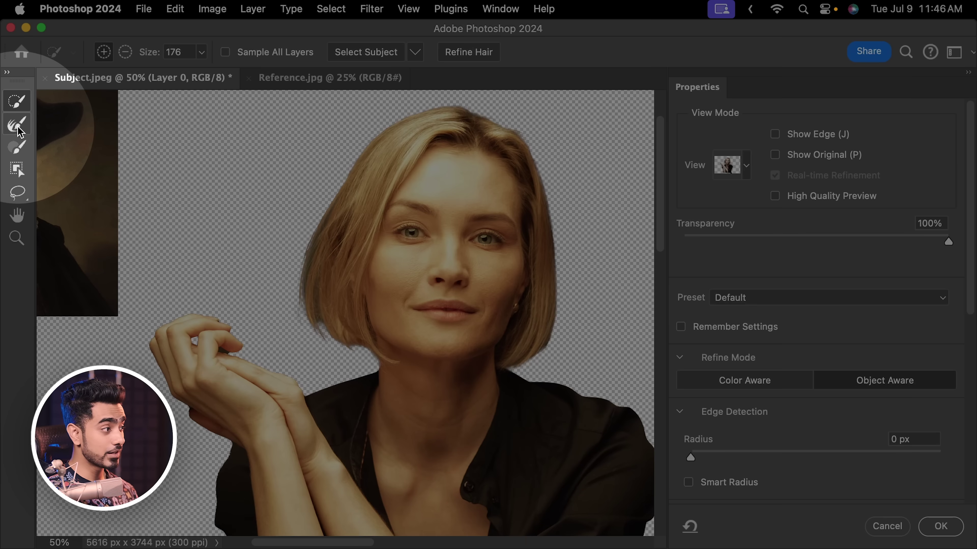
Step: Refine her hair edges with the Refine Edge Brush and output to Selection
click(23, 124)
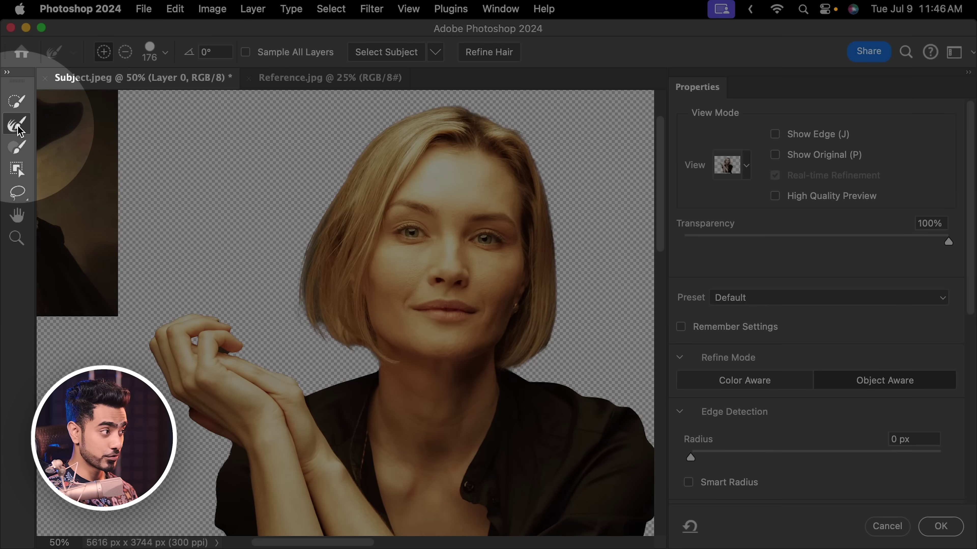
drag(304, 297, 343, 311)
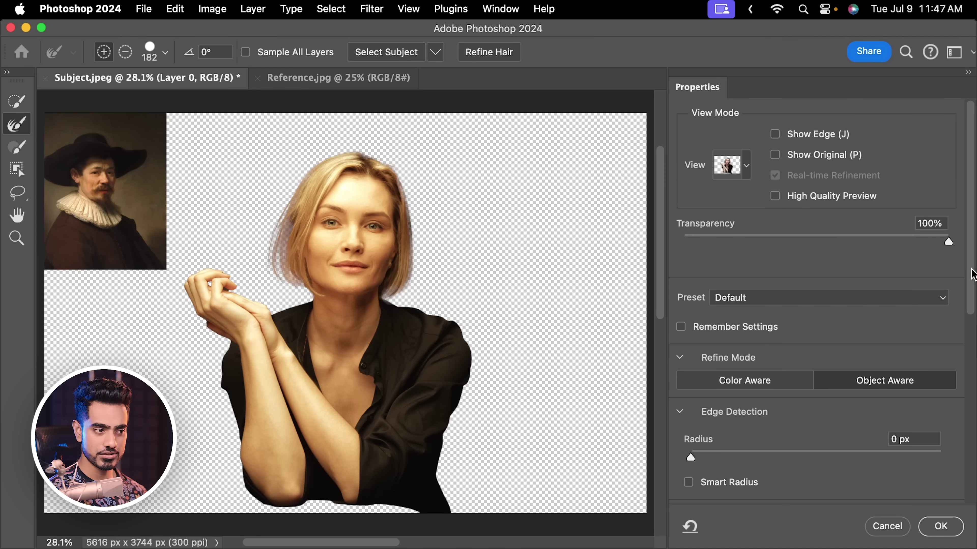
drag(973, 274, 966, 476)
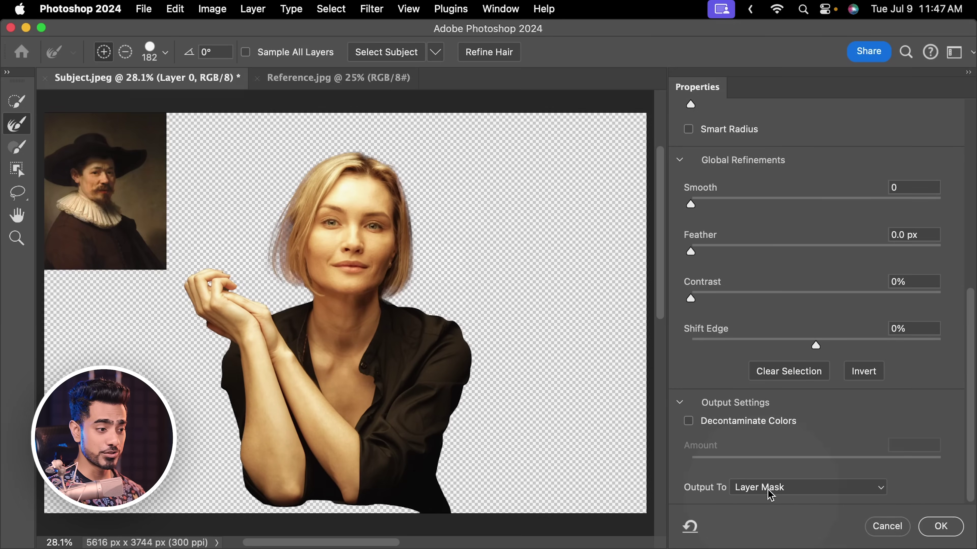
click(770, 494)
click(775, 466)
click(941, 527)
Step: Fill the Curves 1 mask black over the woman, deselect, and start renaming it Background Grade
click(834, 251)
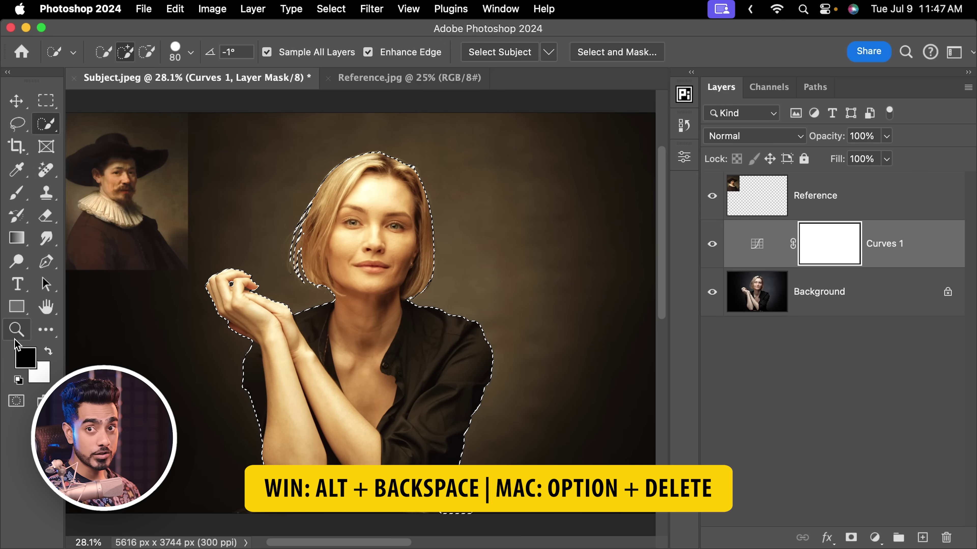
key(alt+BackSpace)
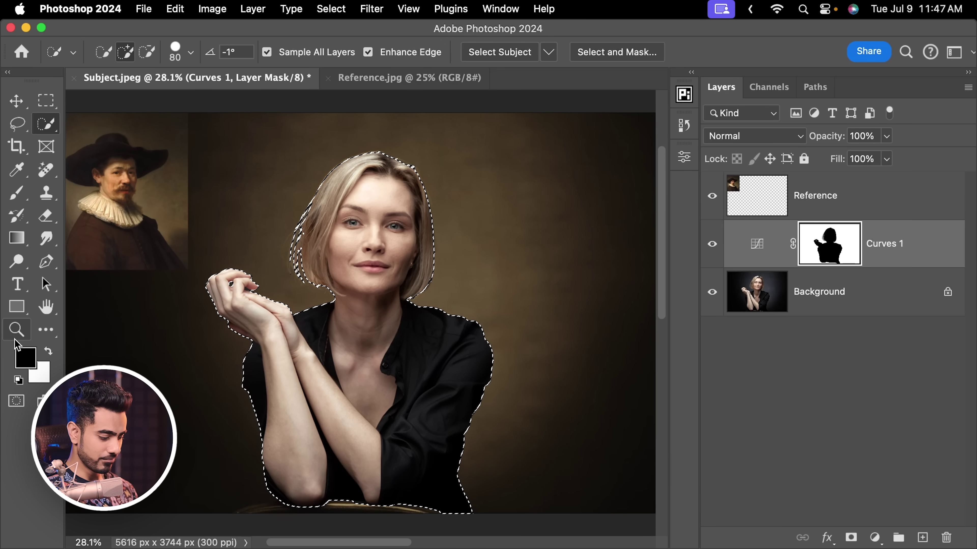
key(super+d)
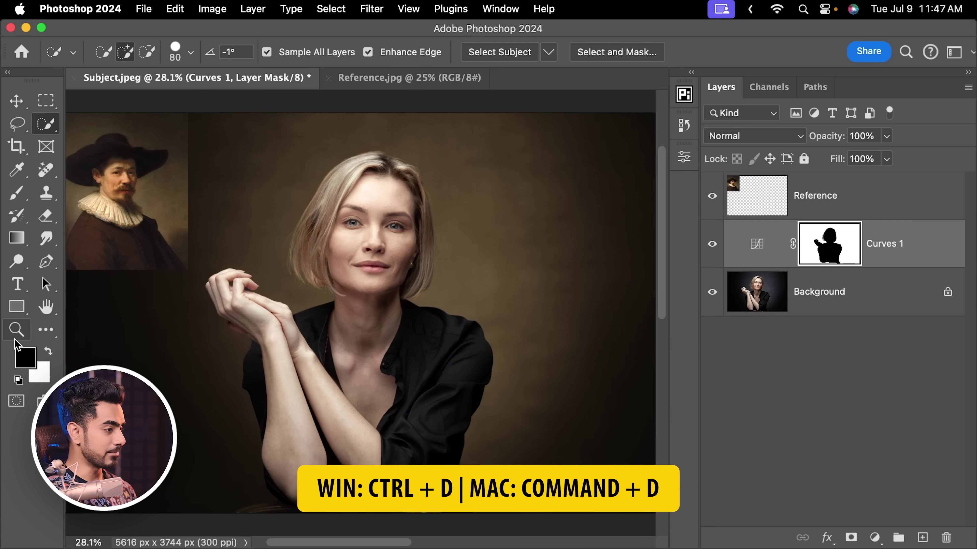
double_click(893, 248)
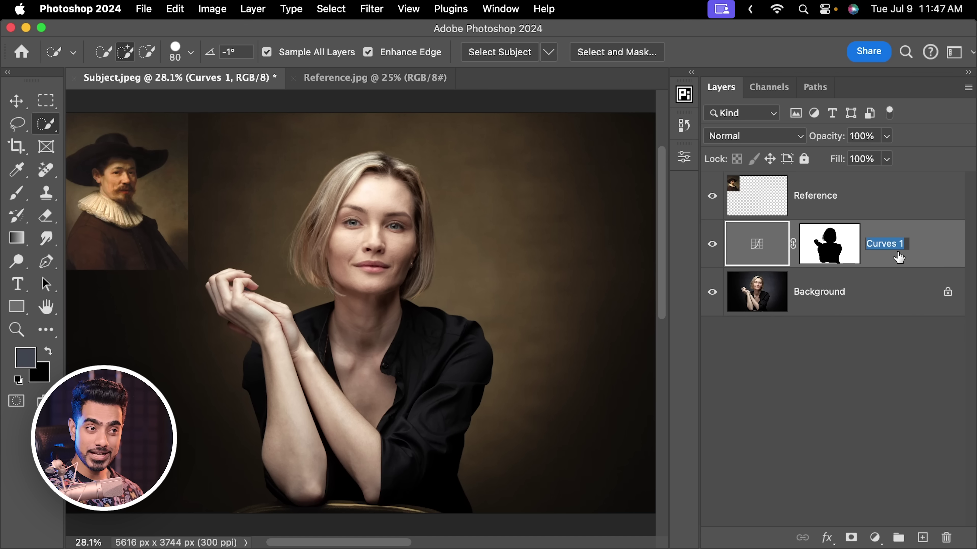
text(Background Grade)
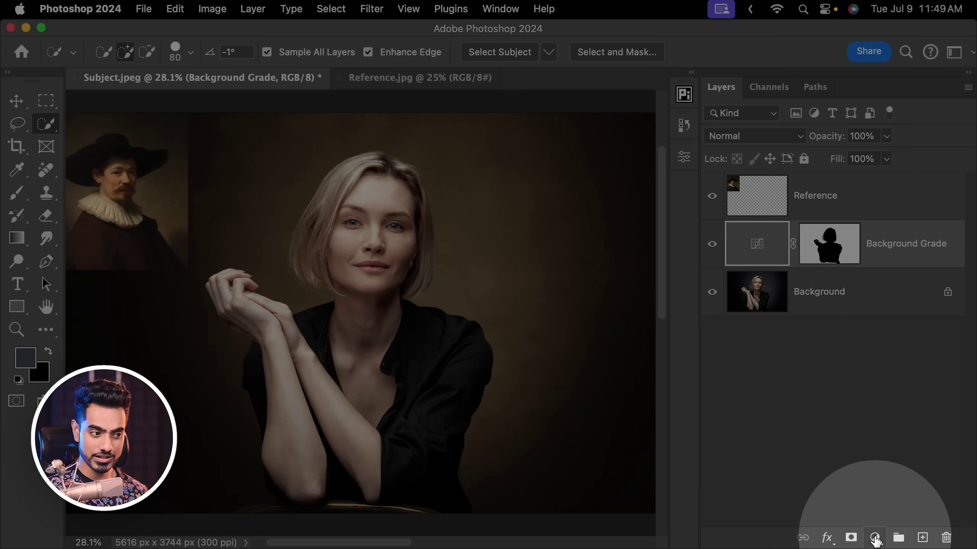
Step: Add a new Curves layer, group it, and copy the Background Grade mask onto the group
click(875, 539)
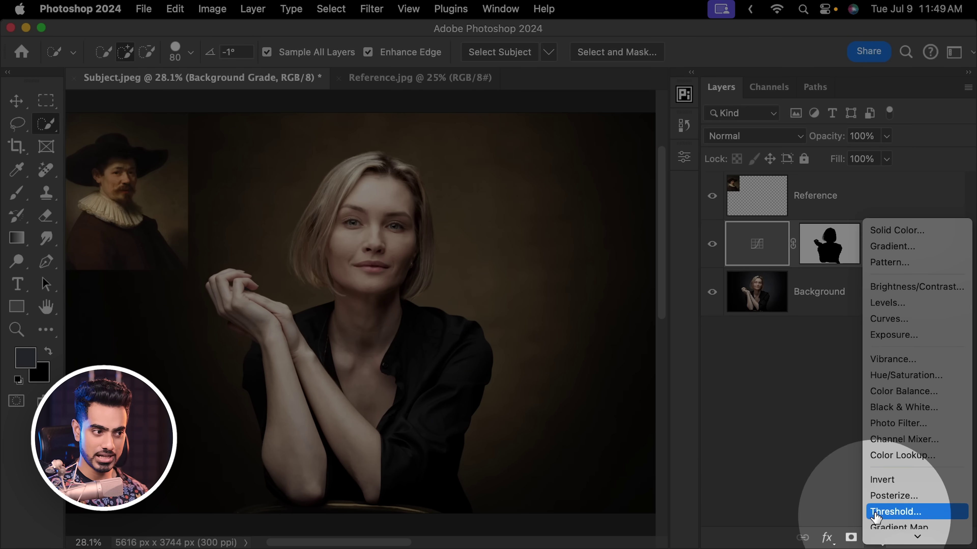
click(888, 318)
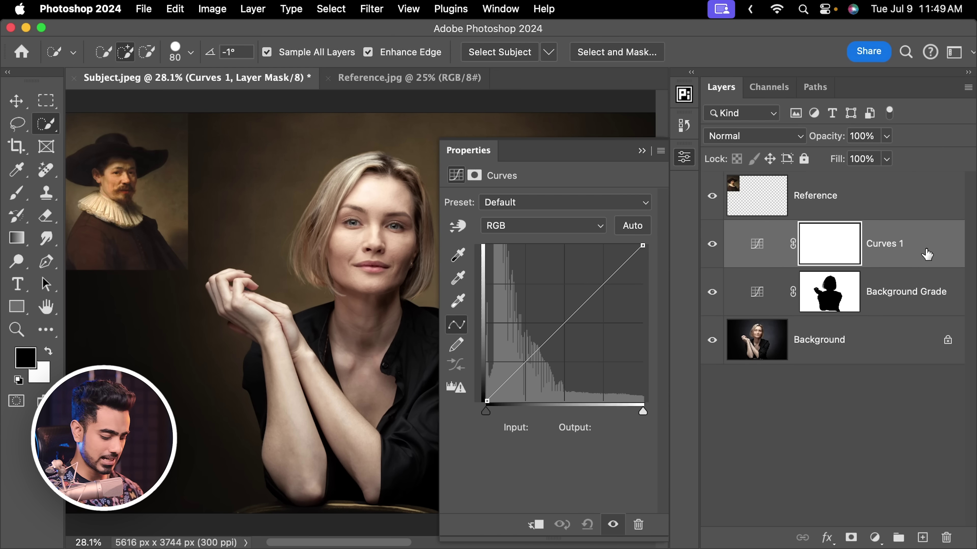
key(super+g)
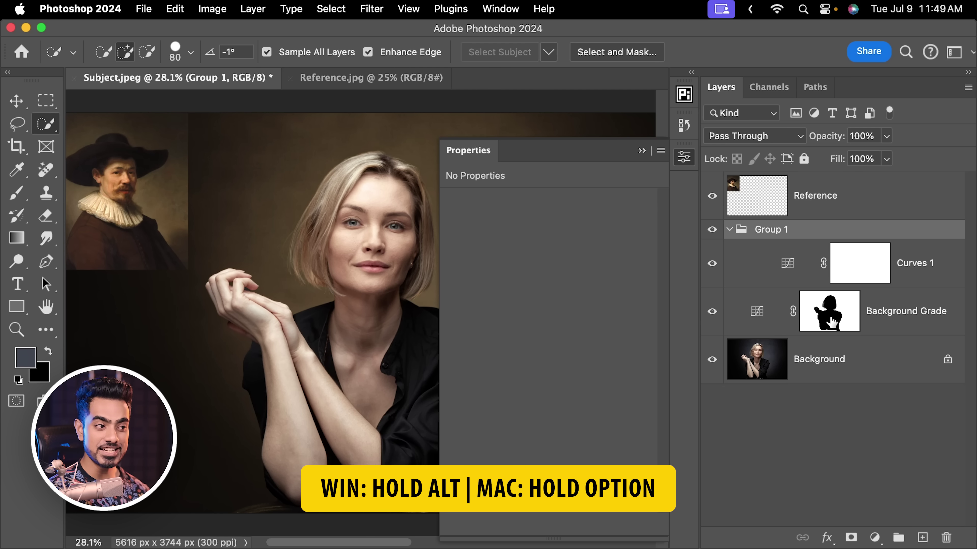
drag(827, 311, 814, 242)
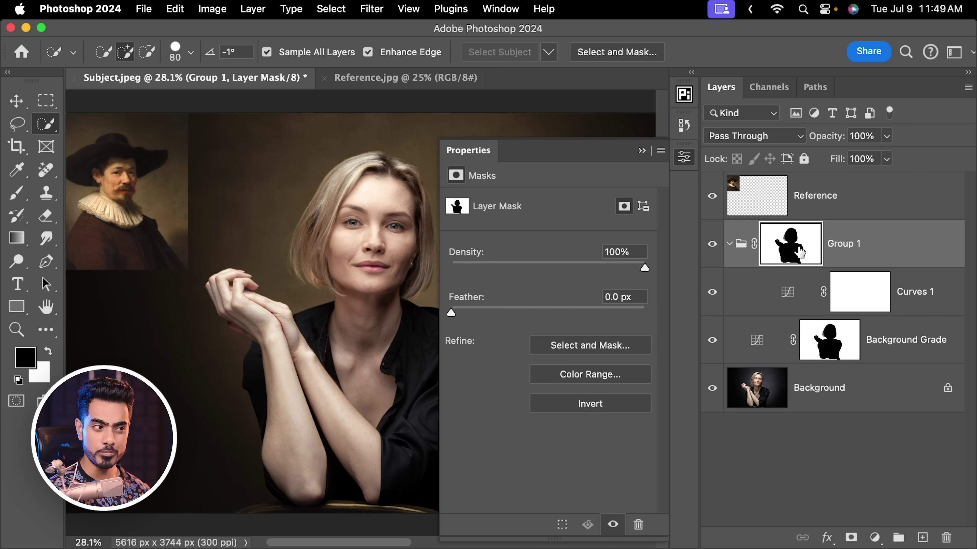
Step: Invert Group 1's mask to reveal only the woman, leaving the test curve reset
click(793, 299)
click(788, 298)
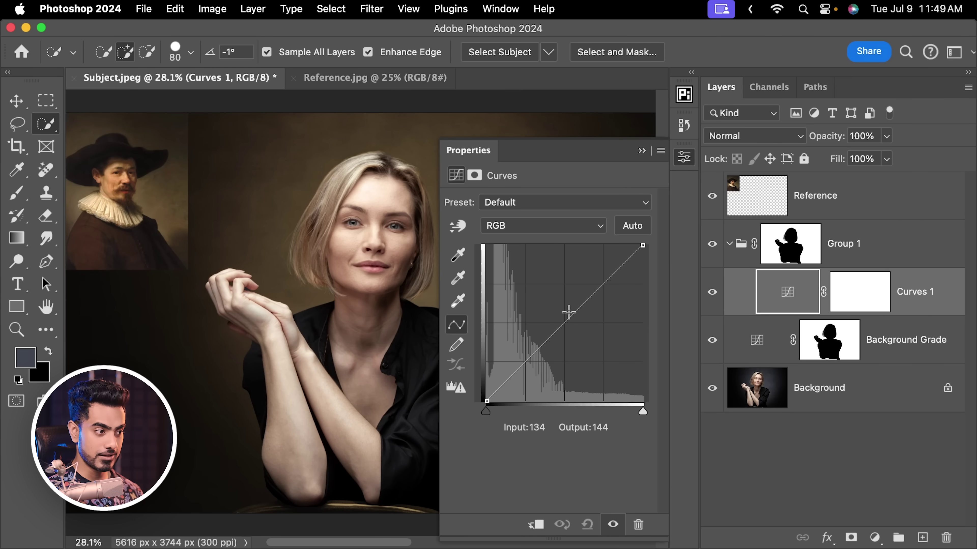
drag(569, 312, 540, 209)
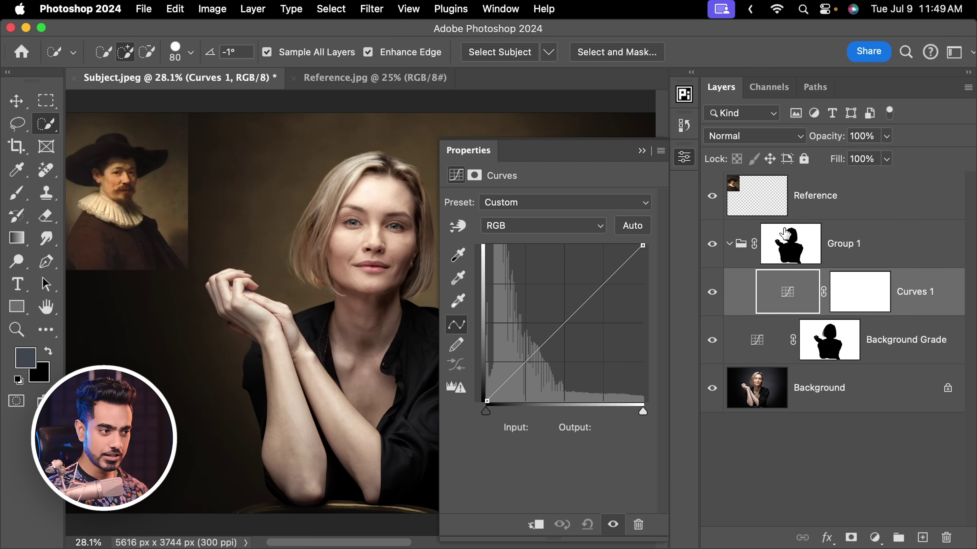
click(791, 248)
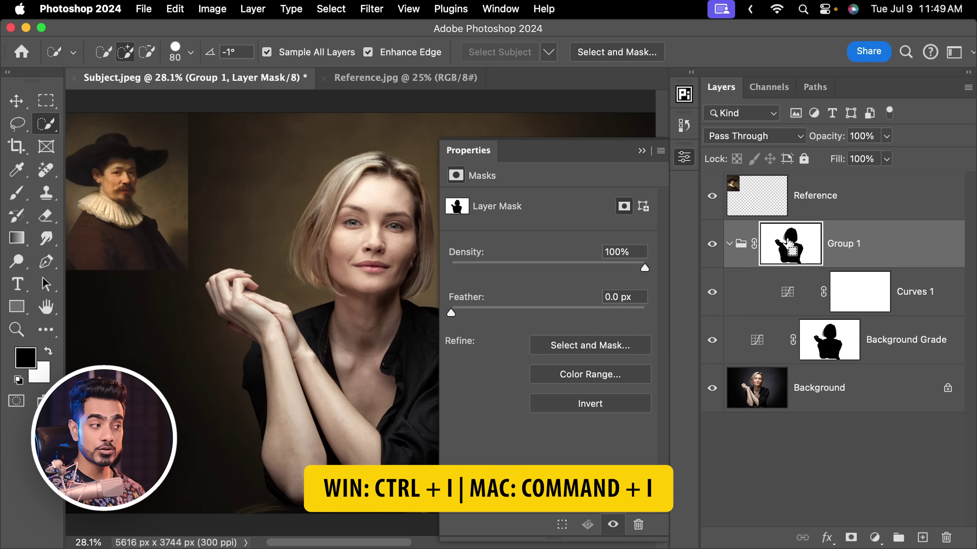
key(super+i)
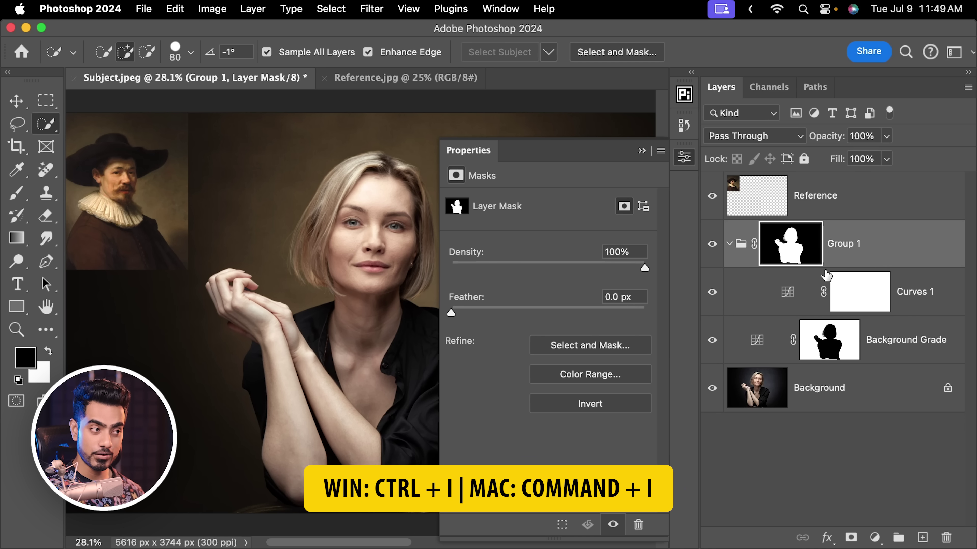
click(791, 294)
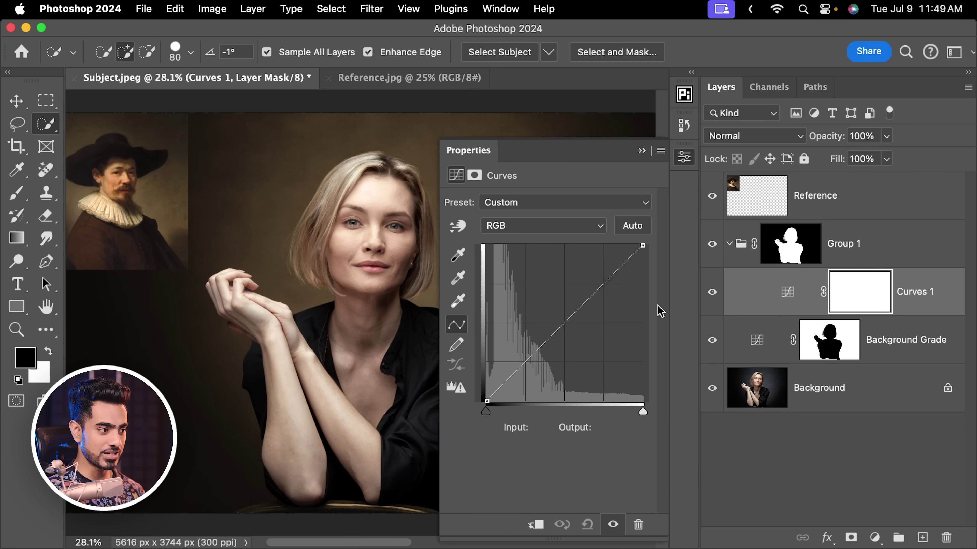
drag(565, 322, 545, 232)
click(855, 246)
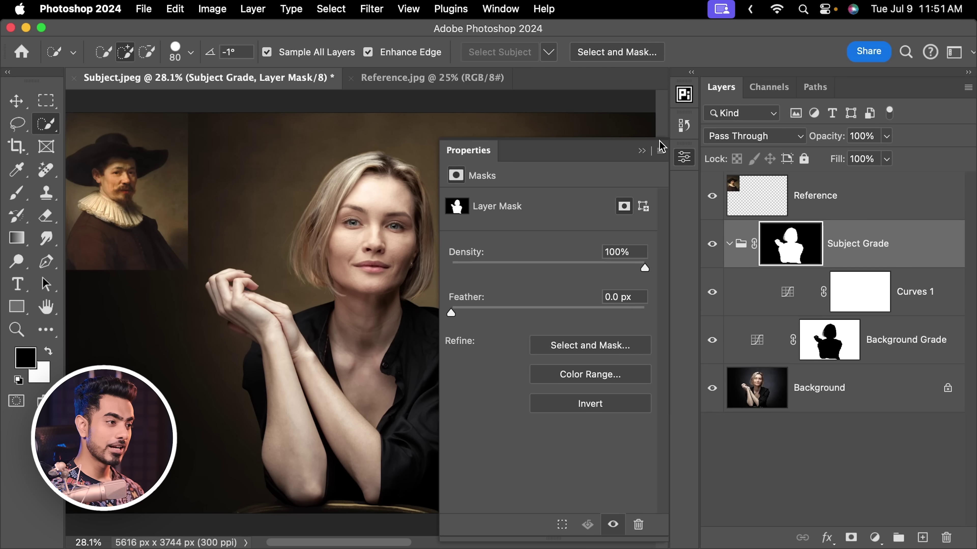
Step: Add a 606060 grey Solid Color fill at the top of the stack in Color blend mode
click(641, 151)
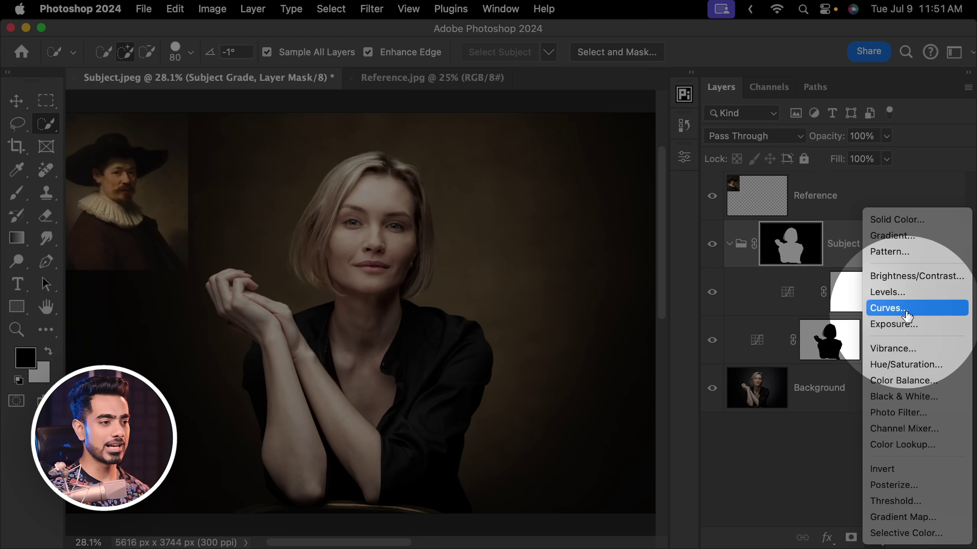
click(889, 225)
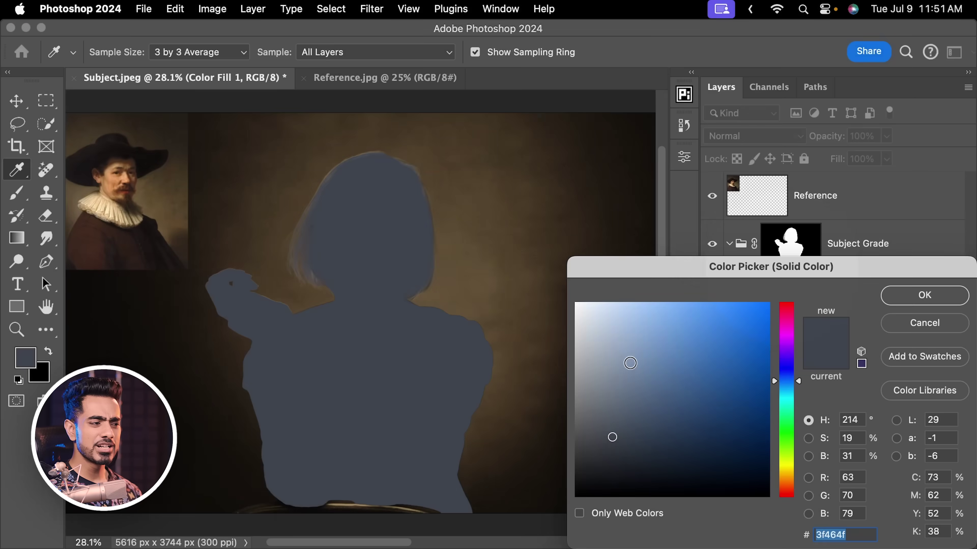
click(573, 371)
drag(573, 372, 574, 384)
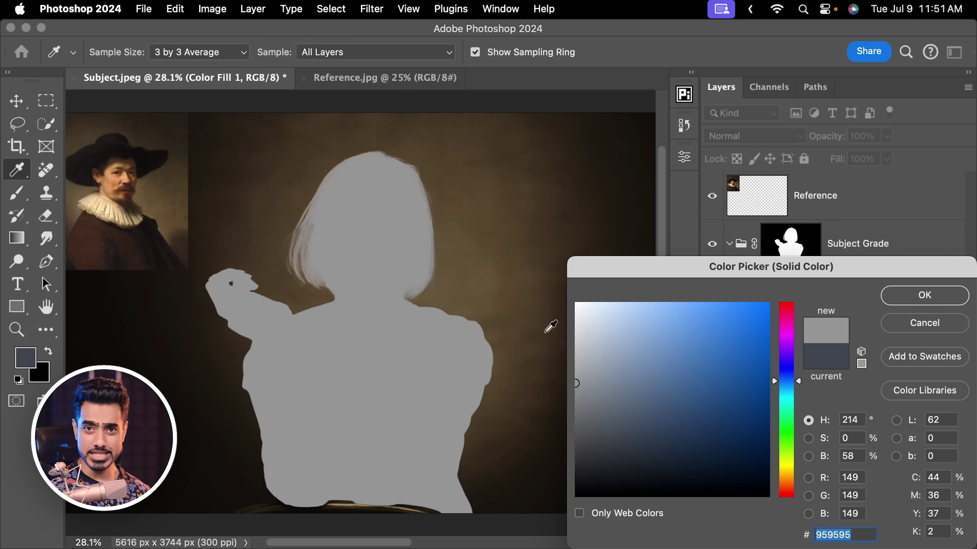
text(606060)
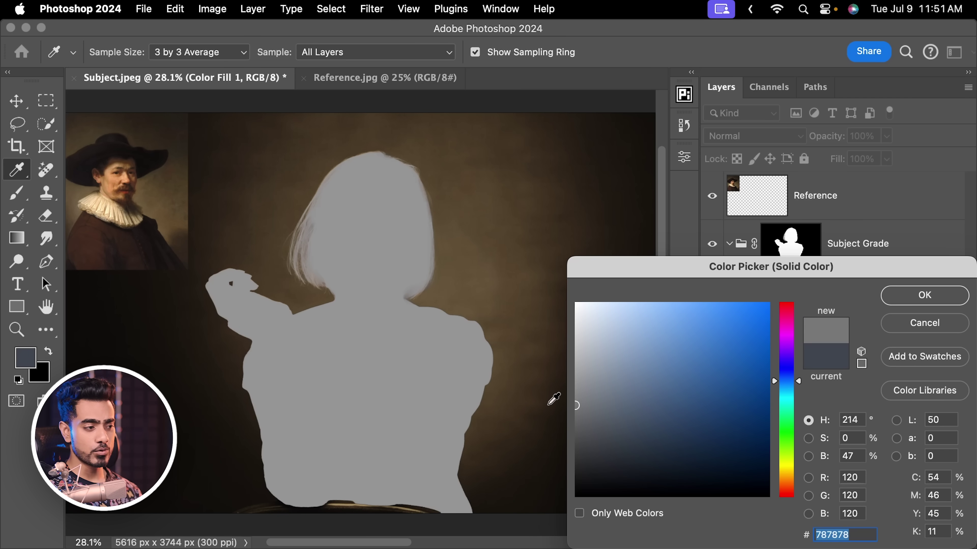
click(935, 303)
mouse_move(934, 291)
mouse_down()
mouse_move(913, 175)
mouse_move(906, 198)
mouse_up()
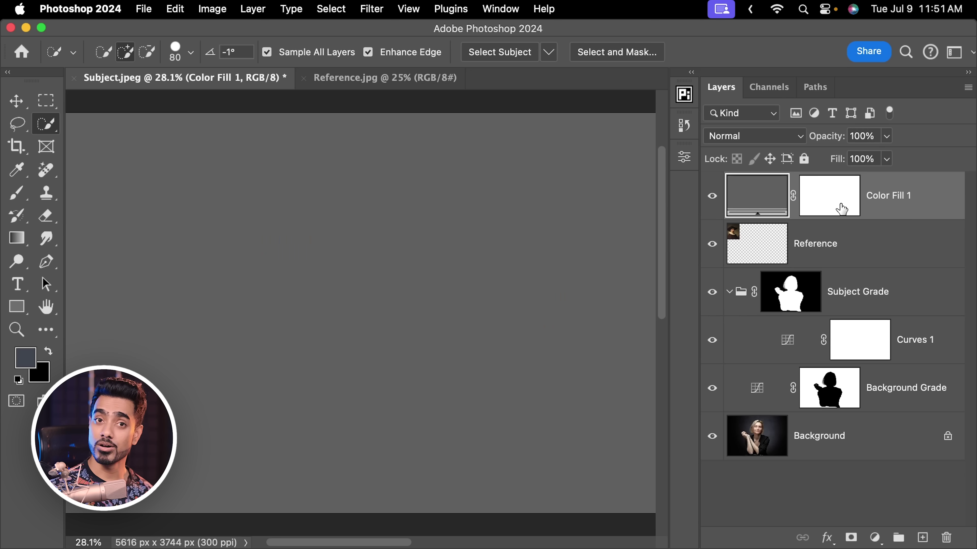
click(764, 139)
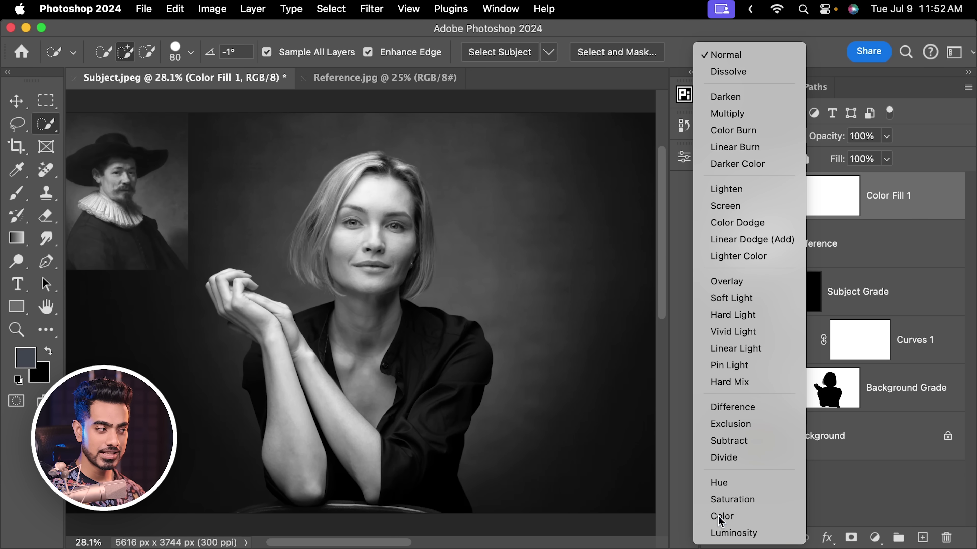
click(720, 520)
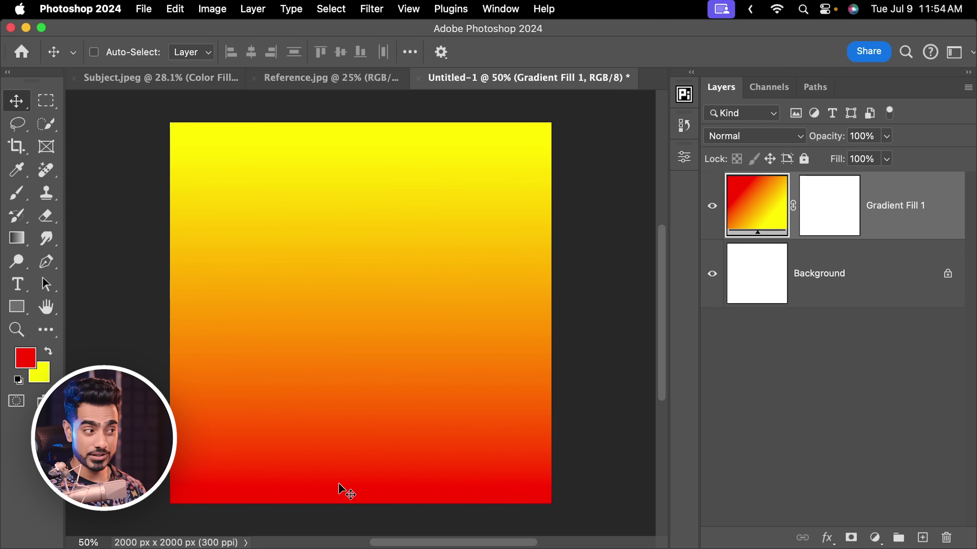
Step: Check the red foreground and yellow background colours without changing them
click(26, 358)
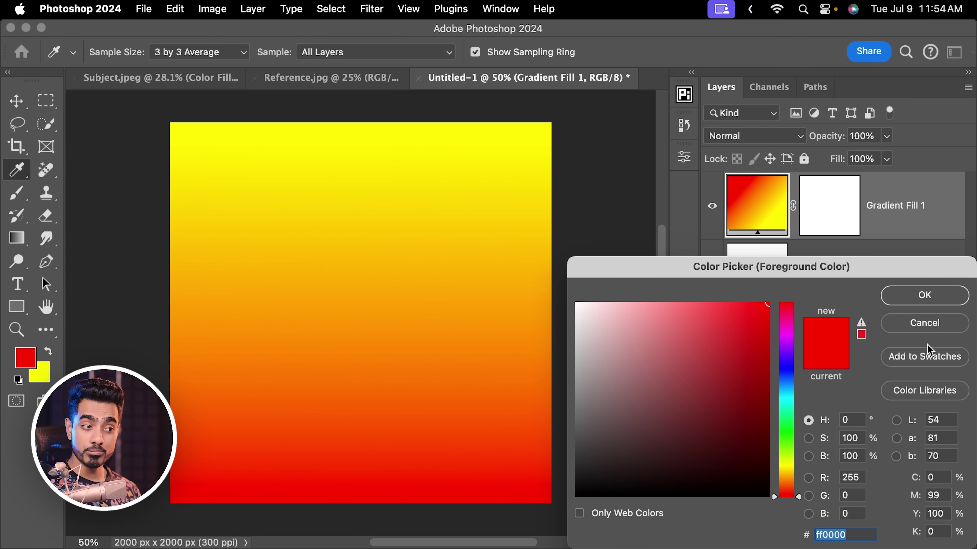
click(928, 325)
click(38, 380)
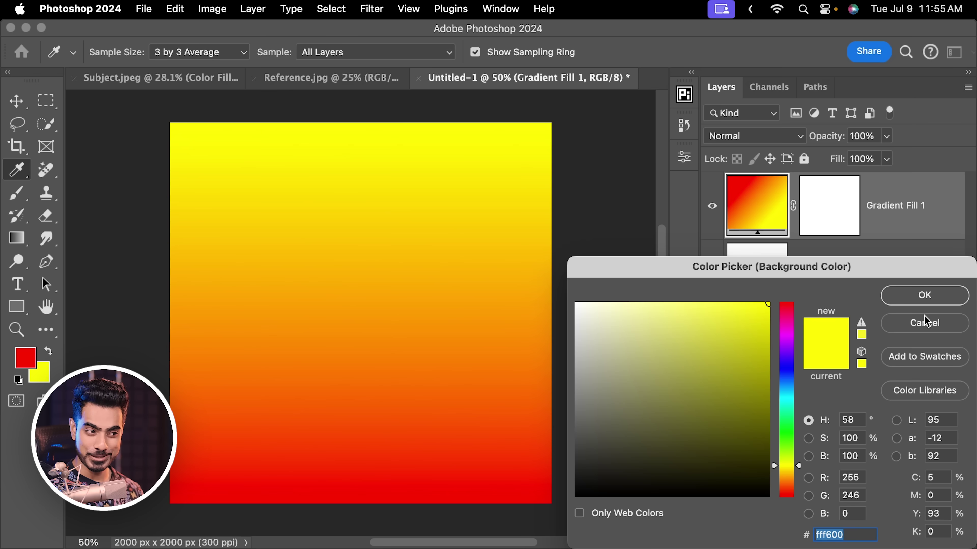
click(924, 323)
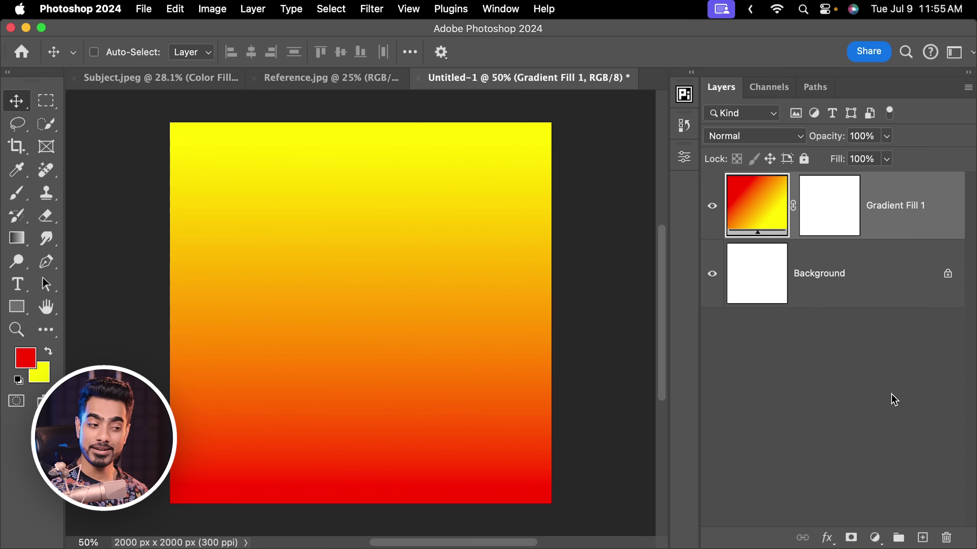
Step: Add a Hue/Saturation layer at -100 saturation to the gradient, then hide it
click(875, 538)
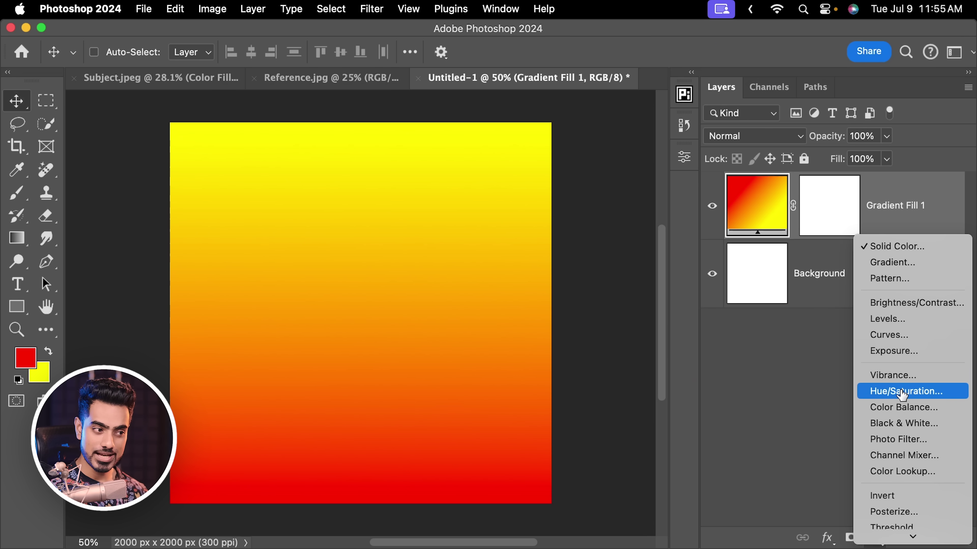
click(901, 391)
drag(549, 298, 451, 302)
drag(335, 294, 257, 300)
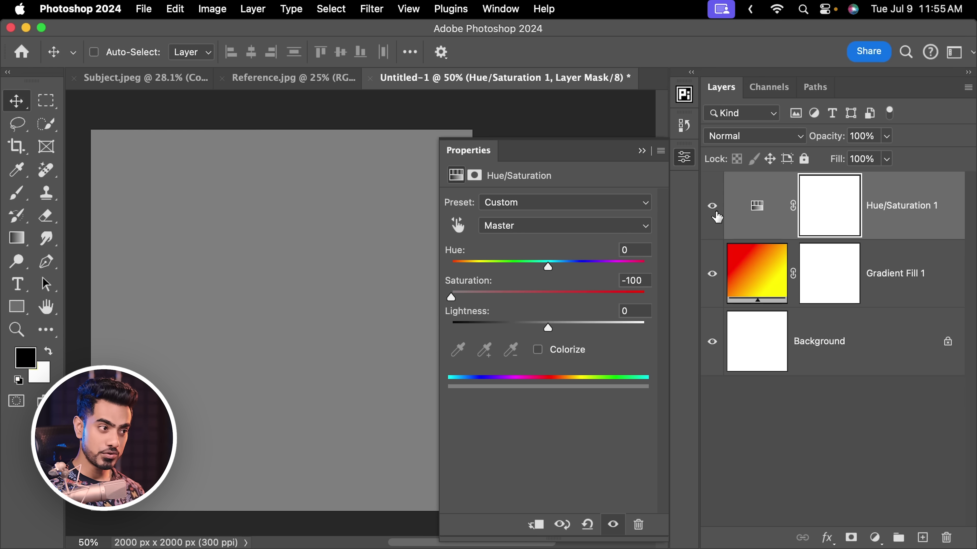
click(713, 208)
Step: Add a #616161 grey Solid Color fill in Color blend mode, then return to Subject.jpeg
click(875, 538)
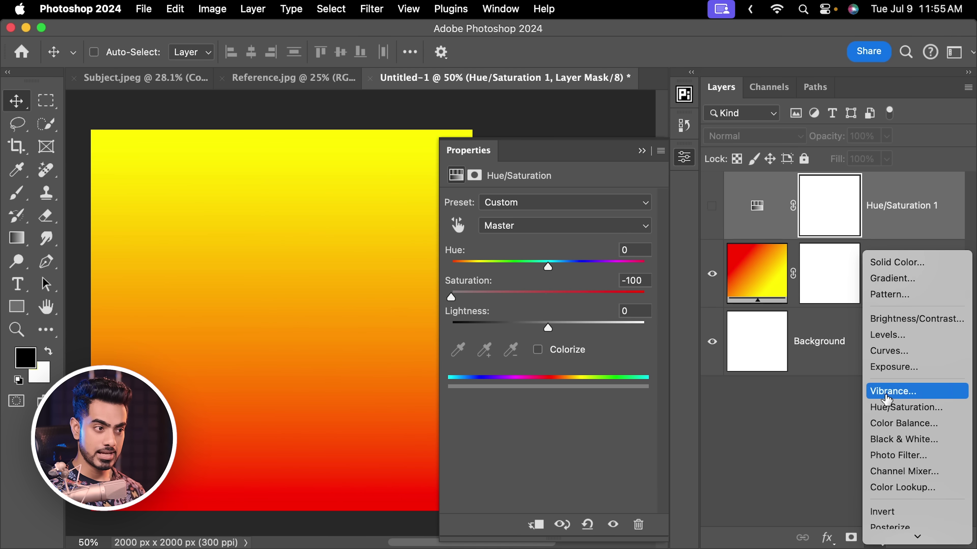
click(910, 271)
drag(605, 413, 561, 427)
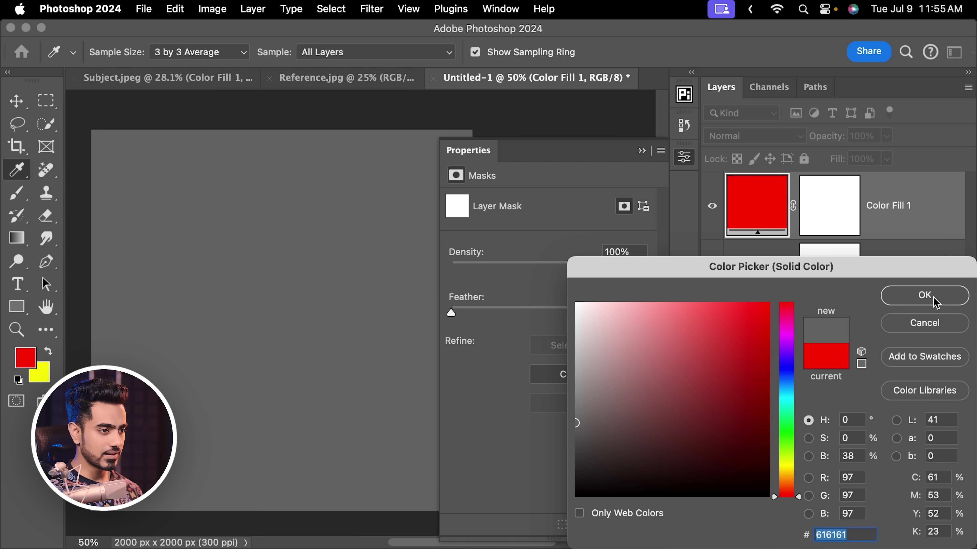
click(934, 302)
click(773, 140)
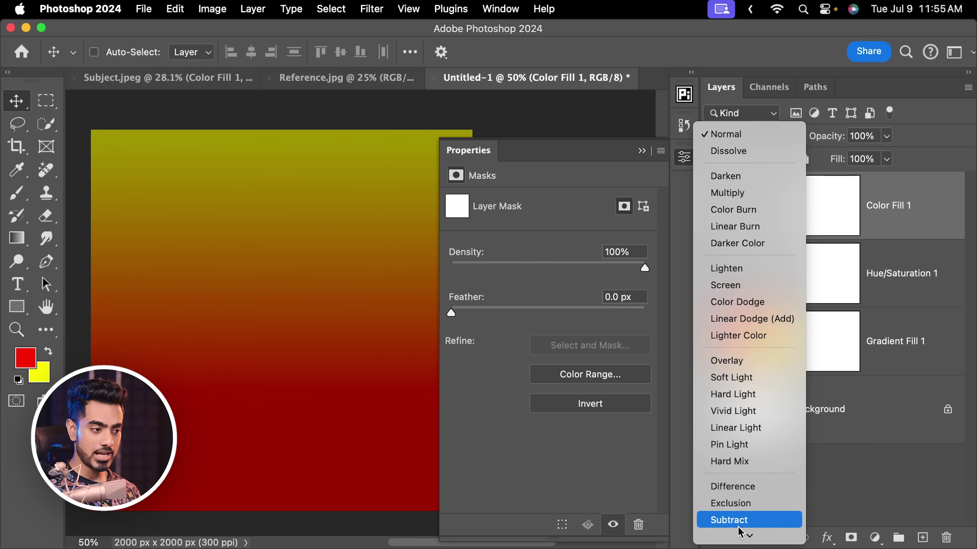
click(739, 518)
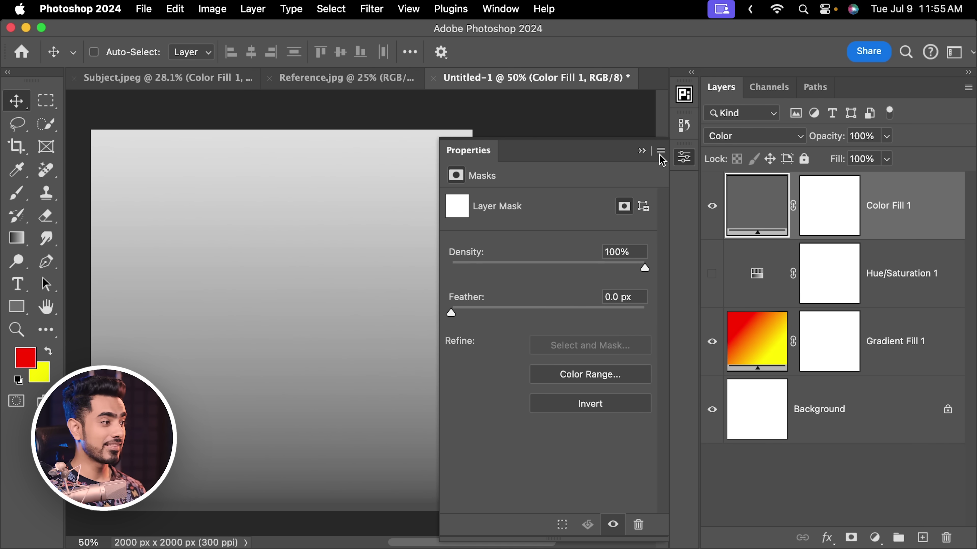
click(150, 71)
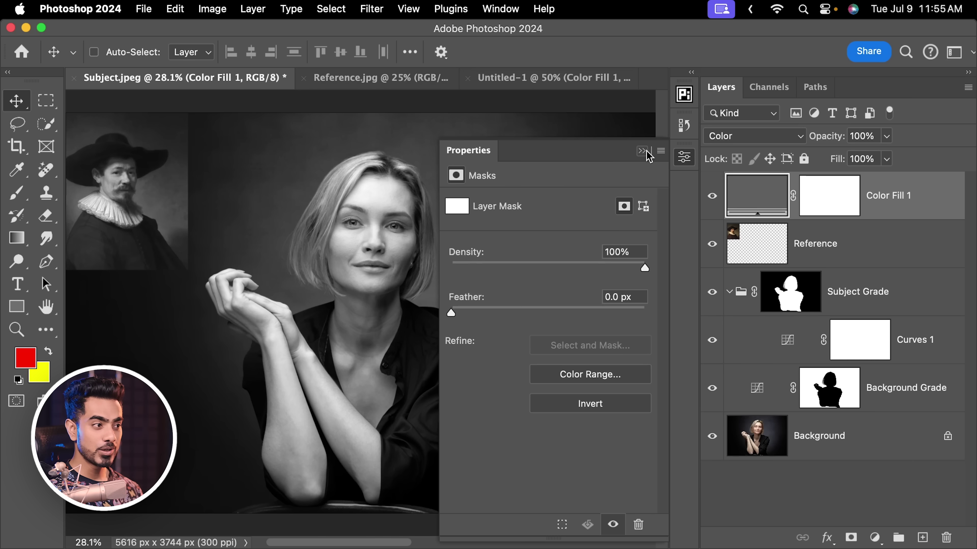
Step: Scale the Reference painting to about 174% and place it left of the woman's face
click(648, 151)
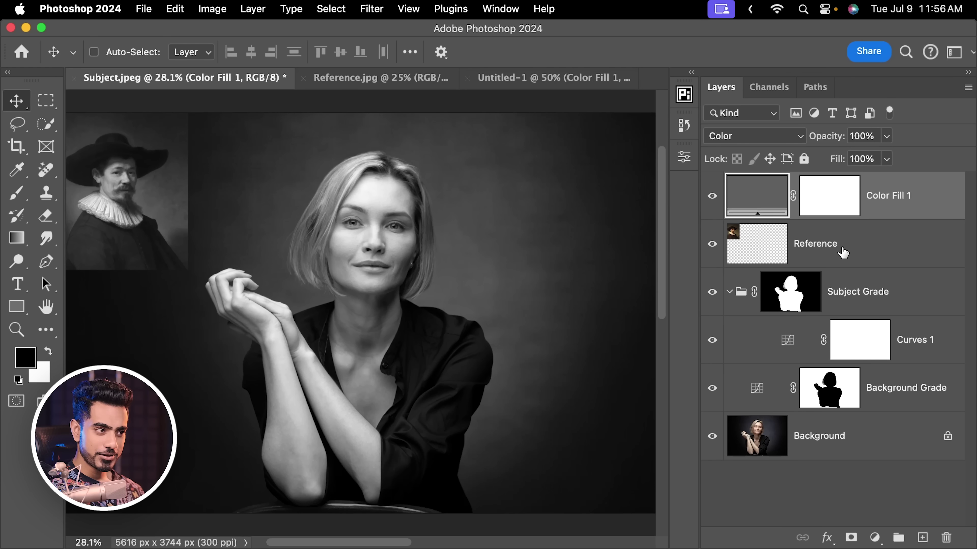
click(844, 253)
key(super+t)
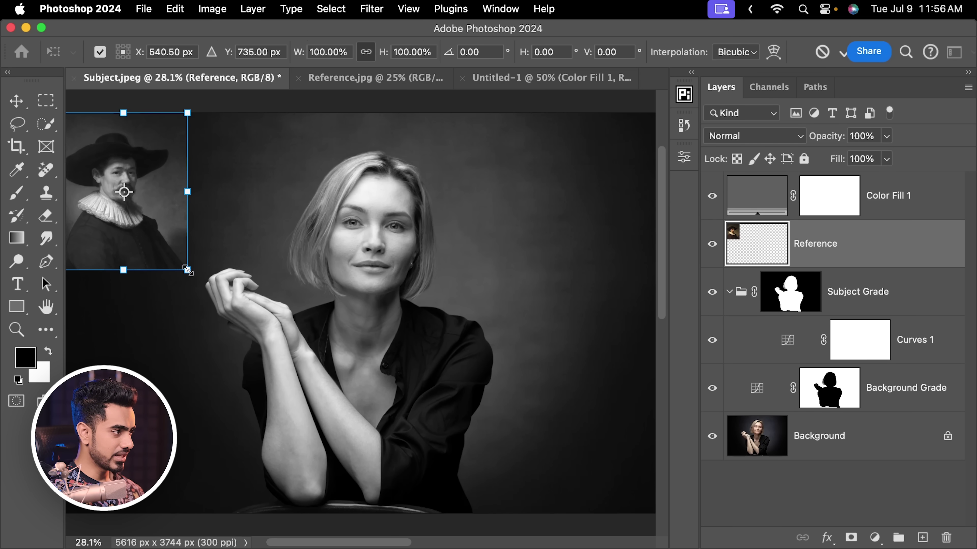
drag(189, 272, 284, 388)
drag(195, 293, 216, 294)
key(Return)
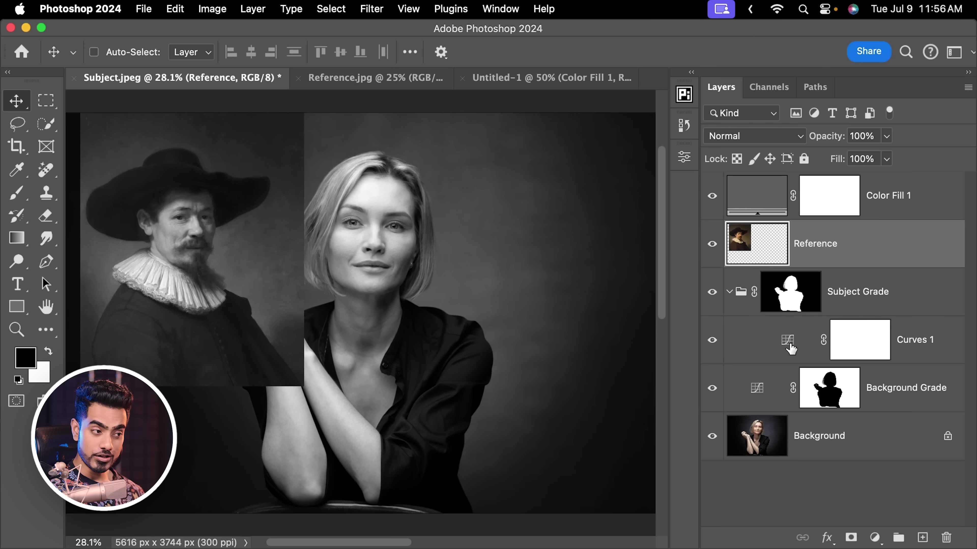
click(838, 348)
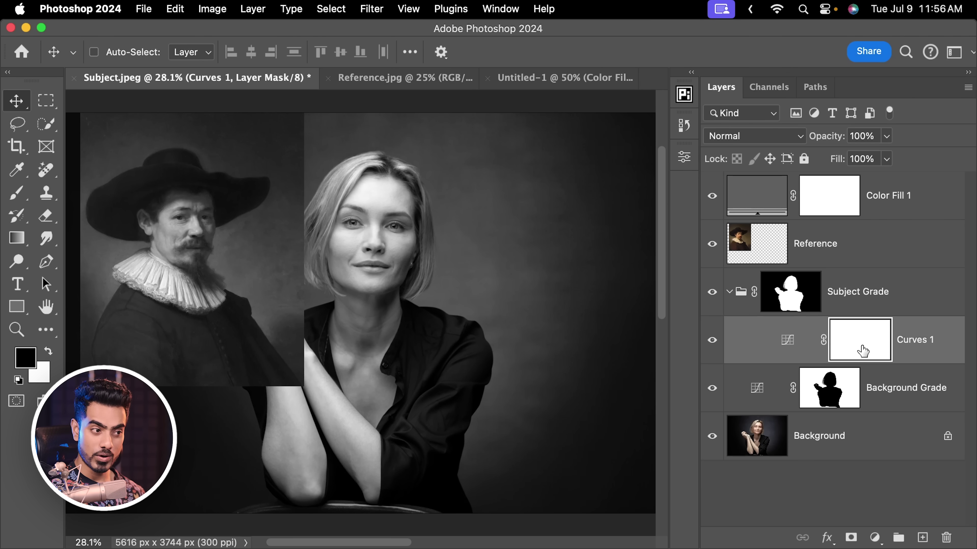
Step: Darken the face in Curves 1 by sampling forehead and shadows (points 83→70, 176→138)
click(787, 346)
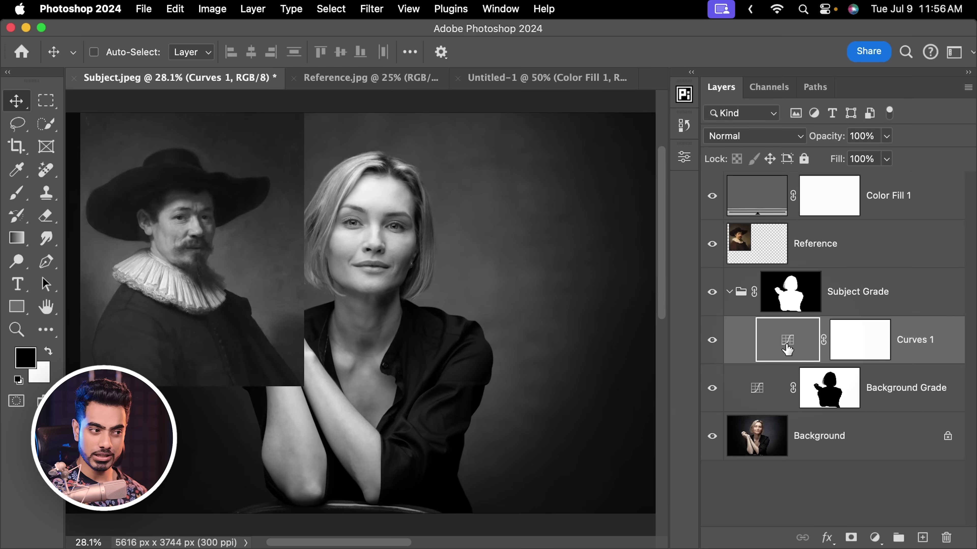
double_click(784, 346)
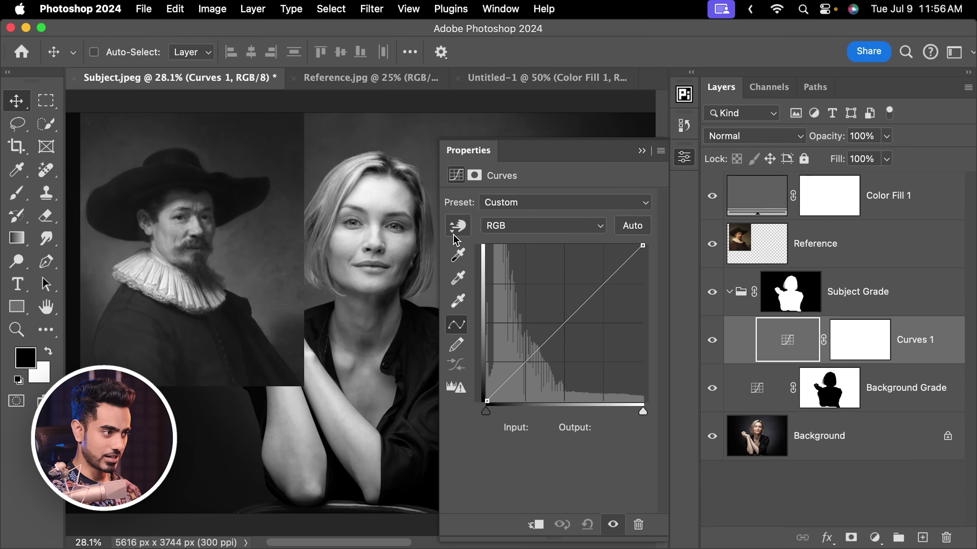
click(460, 231)
scroll(372, 204, up, 3)
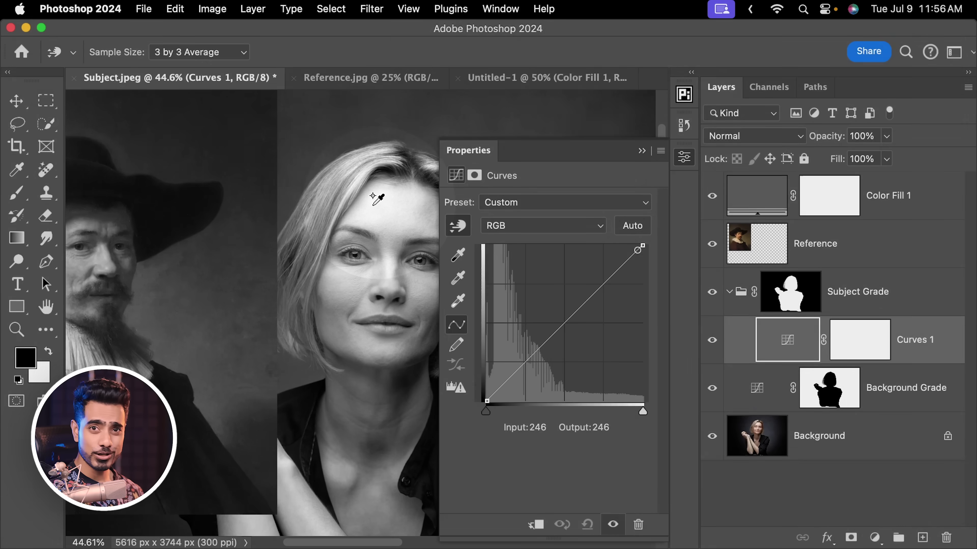
scroll(372, 209, down, 2)
scroll(385, 207, left, 2)
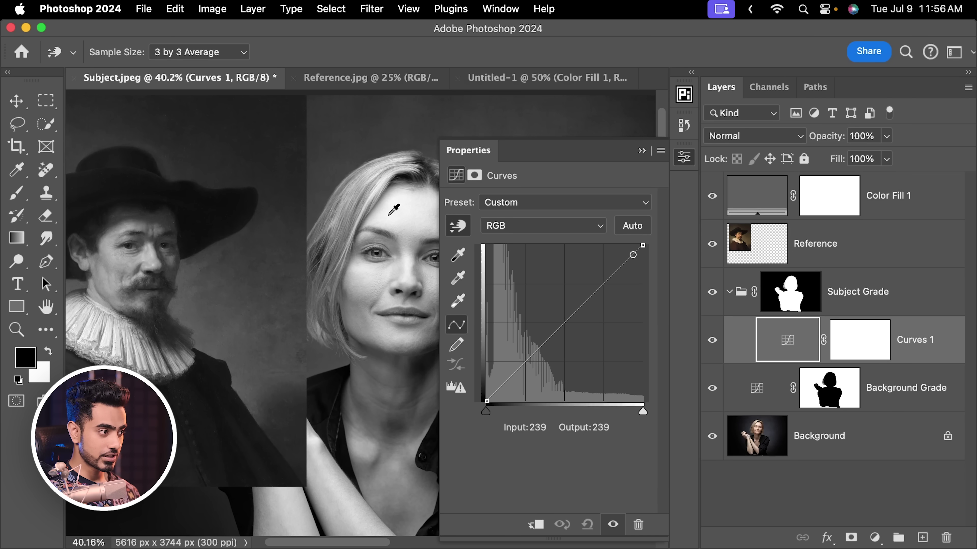
click(392, 207)
drag(393, 207, 392, 212)
scroll(386, 282, down, 3)
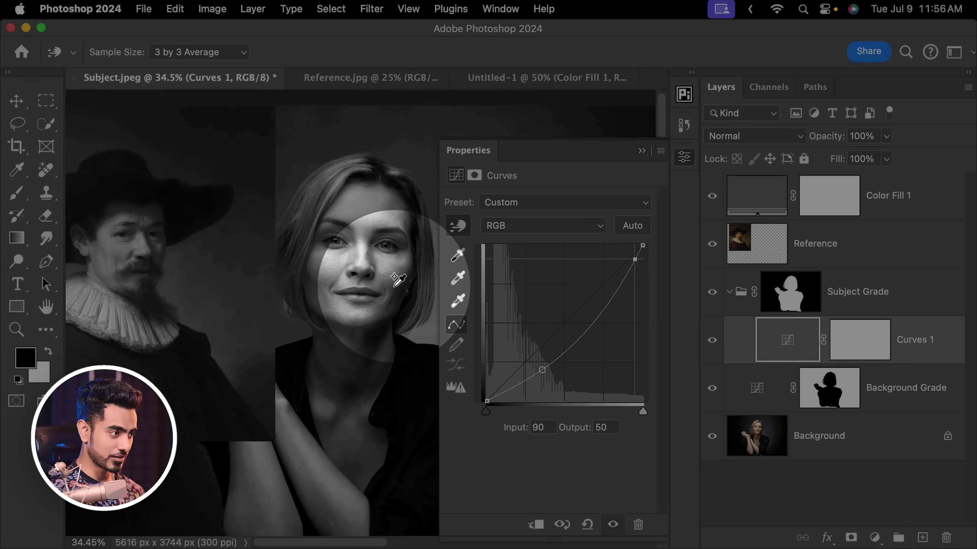
click(397, 280)
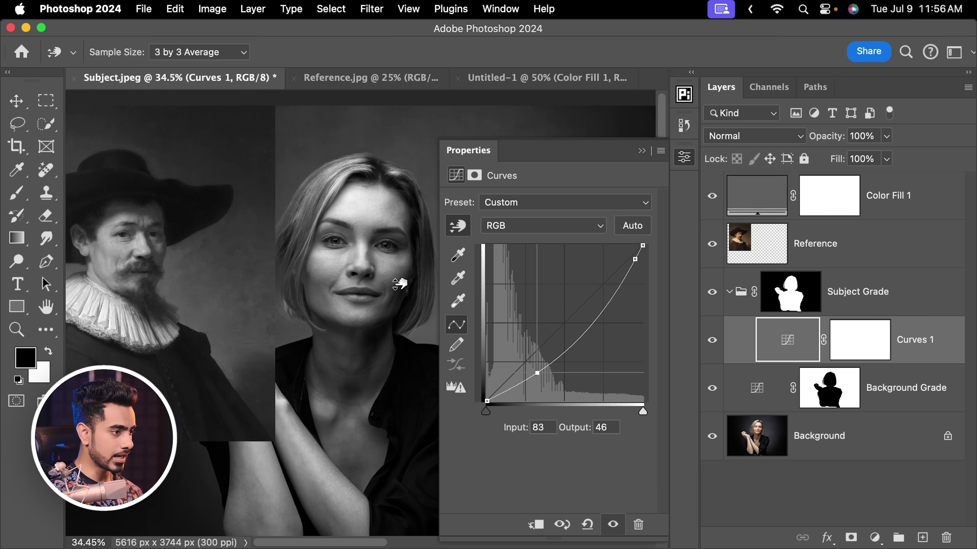
drag(400, 284, 366, 279)
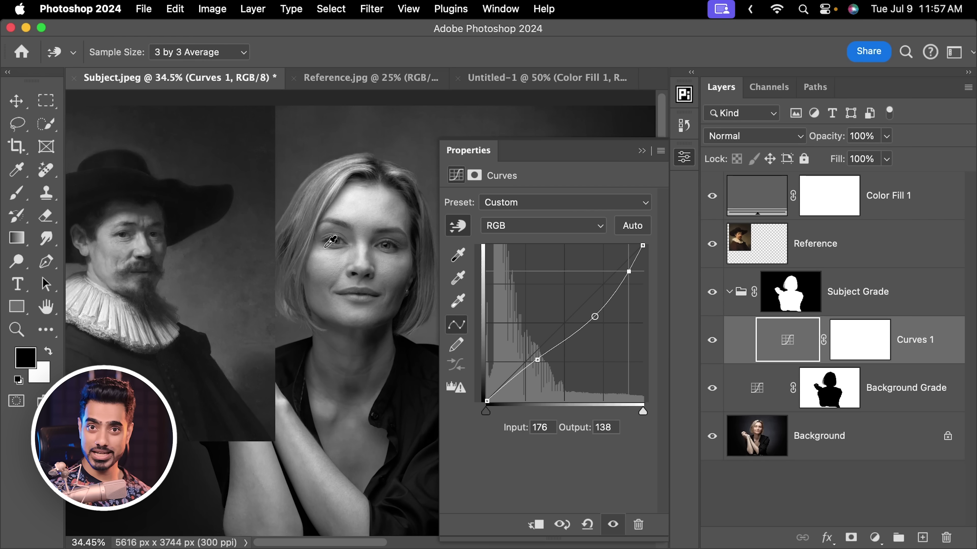
Step: Add a Curves 2 adjustment with its curve pulled down to darken the image
click(875, 537)
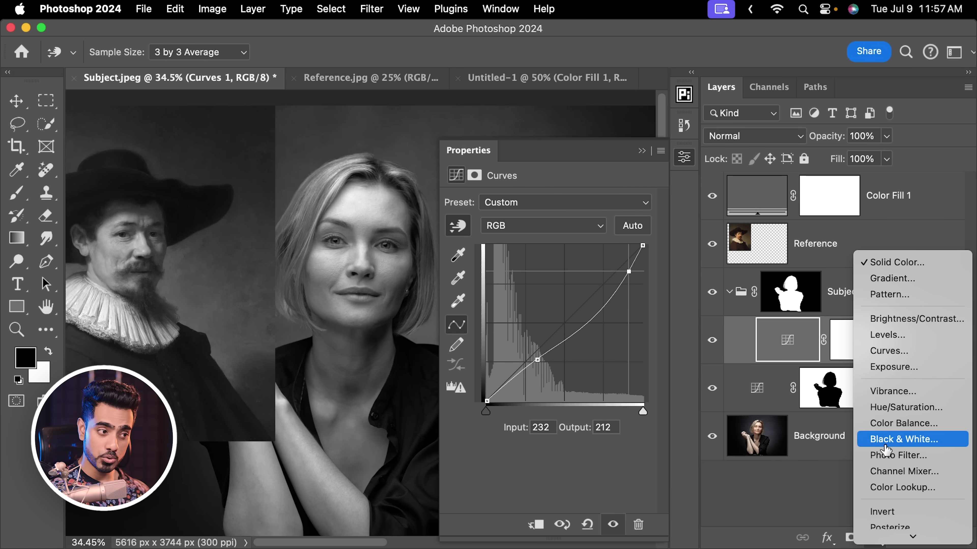
click(915, 357)
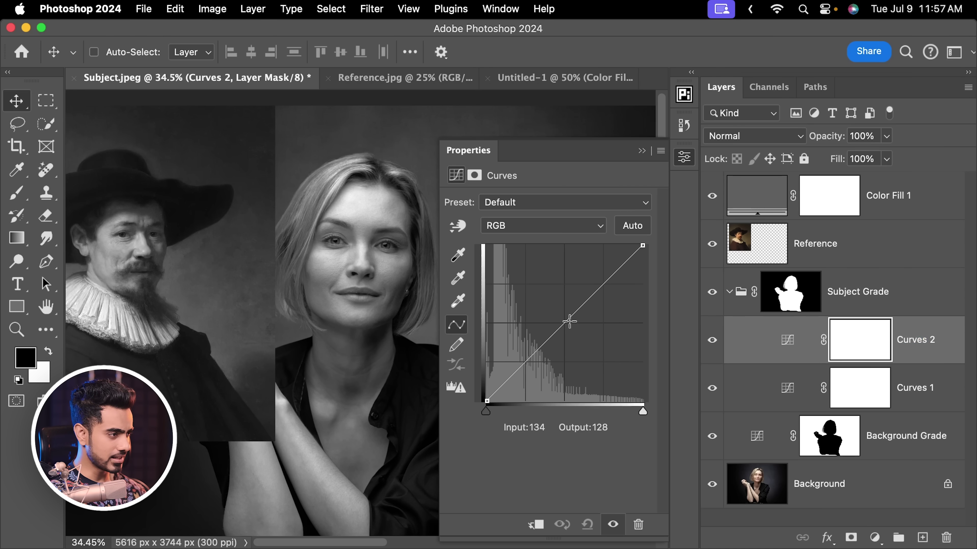
drag(569, 321, 580, 335)
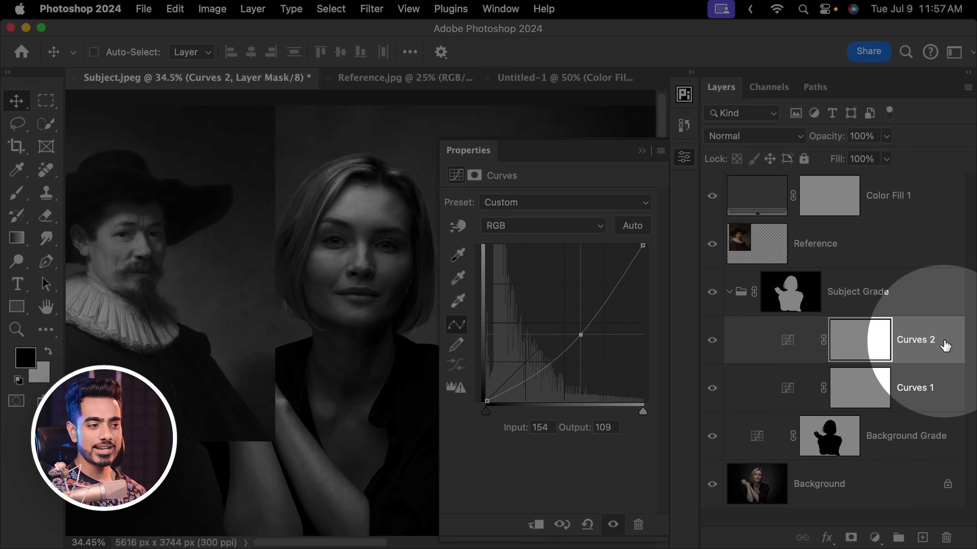
Step: Limit Curves 2 to brighter tones with a Blend If Underlying Layer split of 127/255
double_click(938, 348)
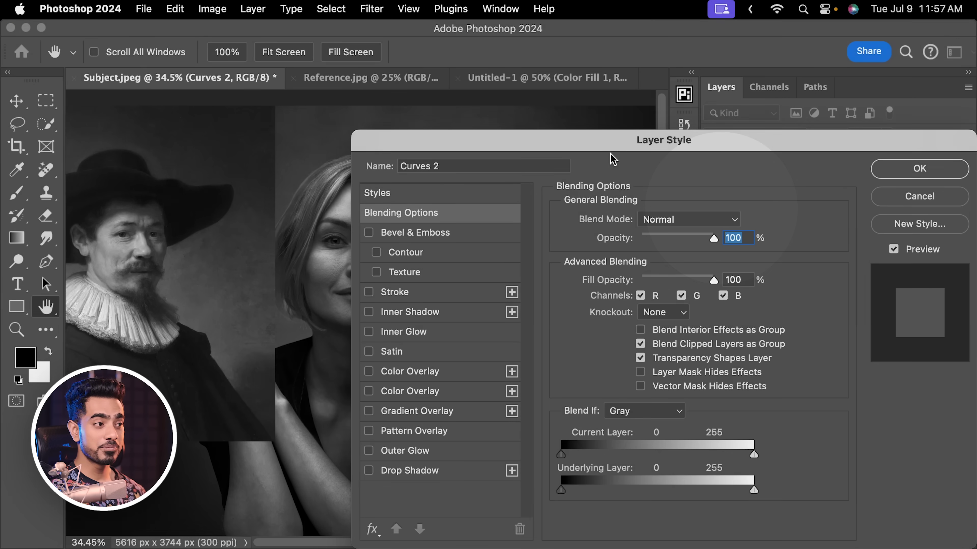
drag(613, 157, 729, 73)
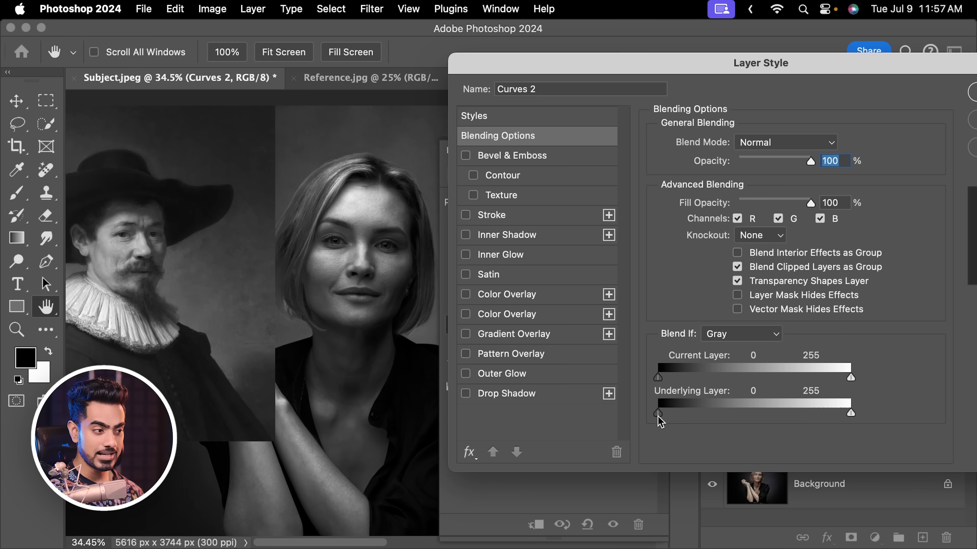
drag(658, 414, 753, 418)
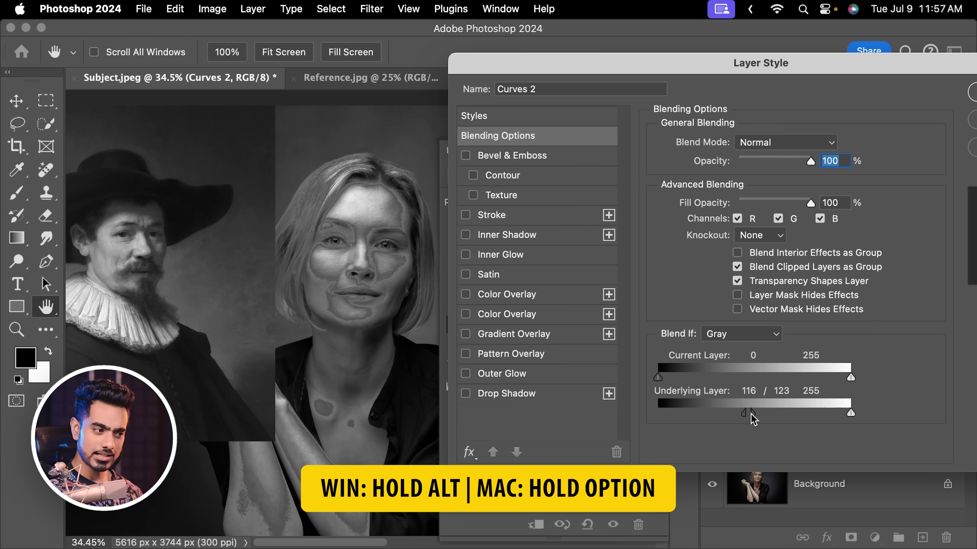
drag(756, 418, 851, 413)
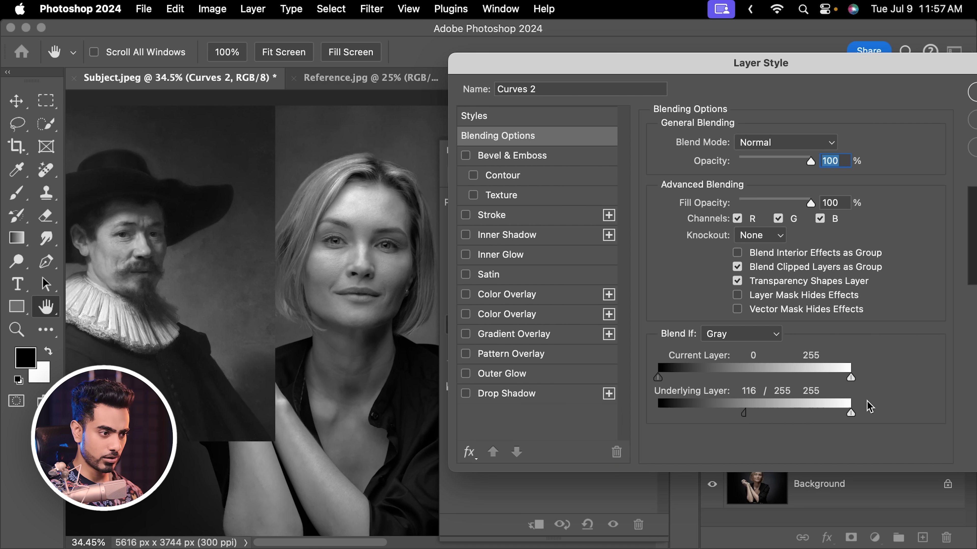
mouse_move(730, 416)
mouse_down()
mouse_move(742, 417)
mouse_move(722, 416)
mouse_move(748, 417)
mouse_up()
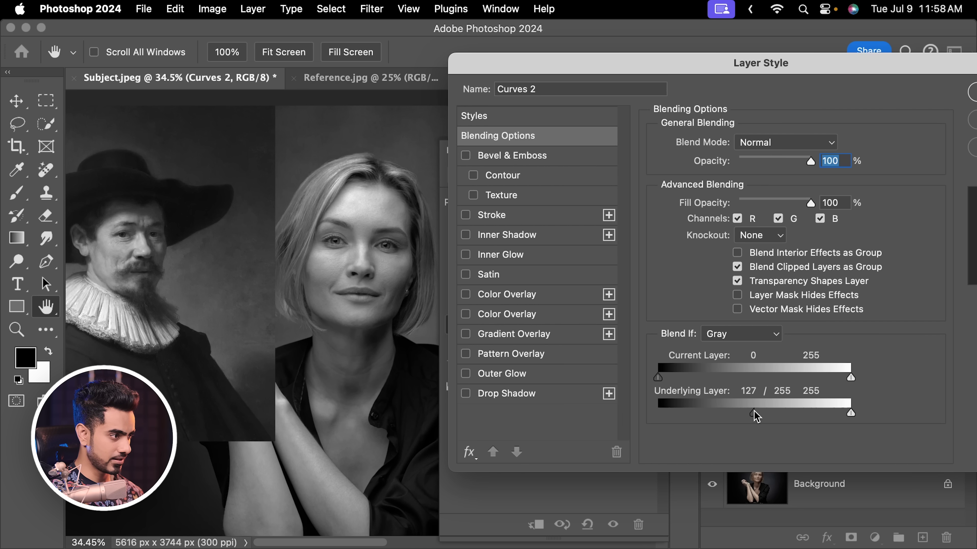
drag(831, 71, 682, 82)
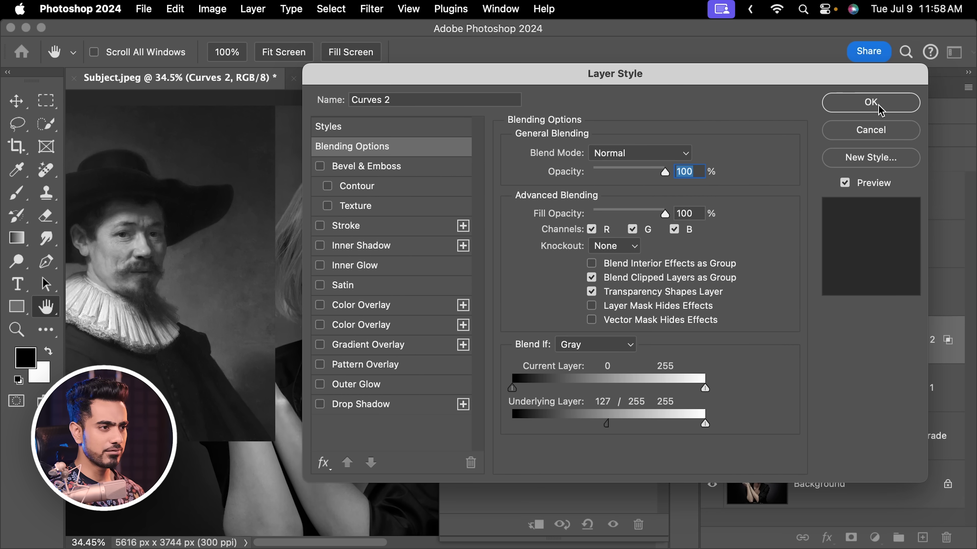
click(866, 101)
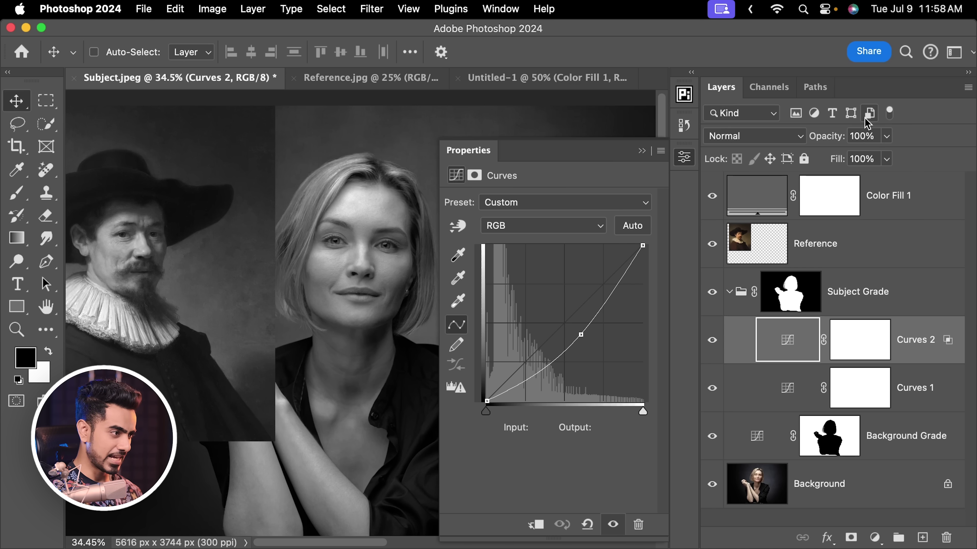
Step: Slightly darken the cheek midtones and forehead highlights in Curves 1
click(787, 390)
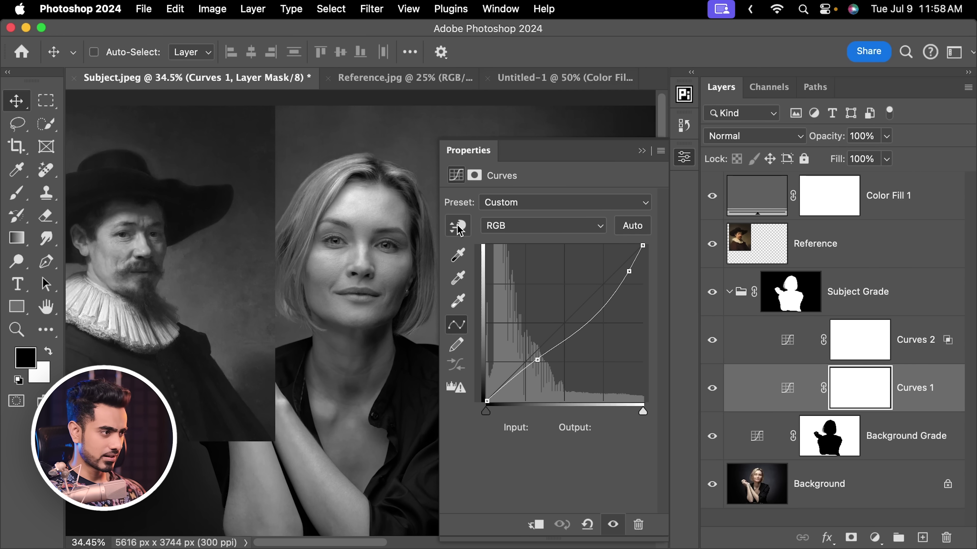
click(456, 225)
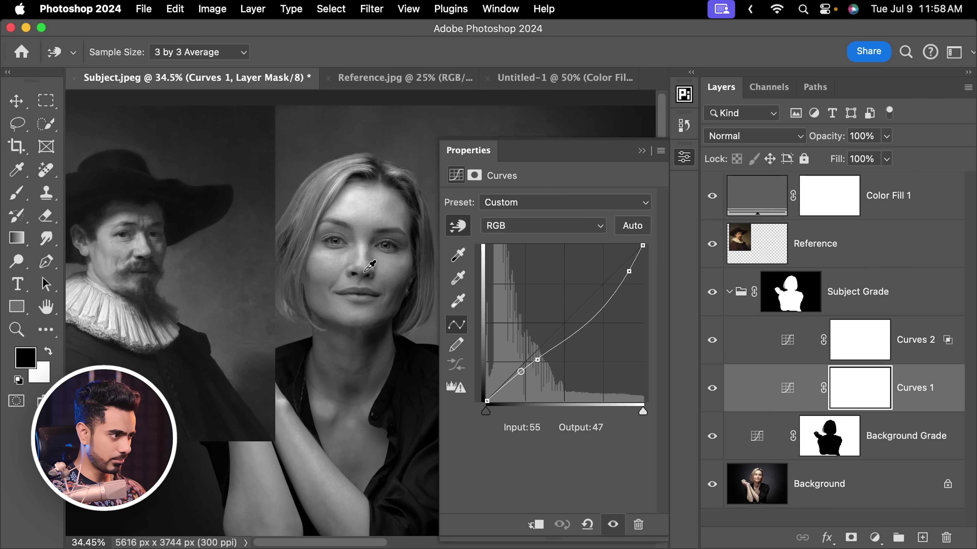
click(400, 266)
drag(400, 267, 400, 268)
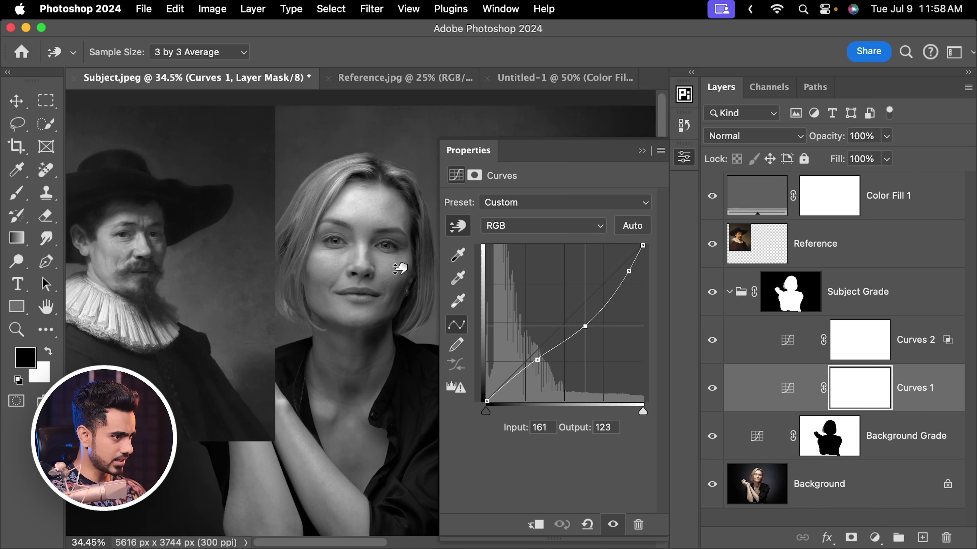
click(346, 207)
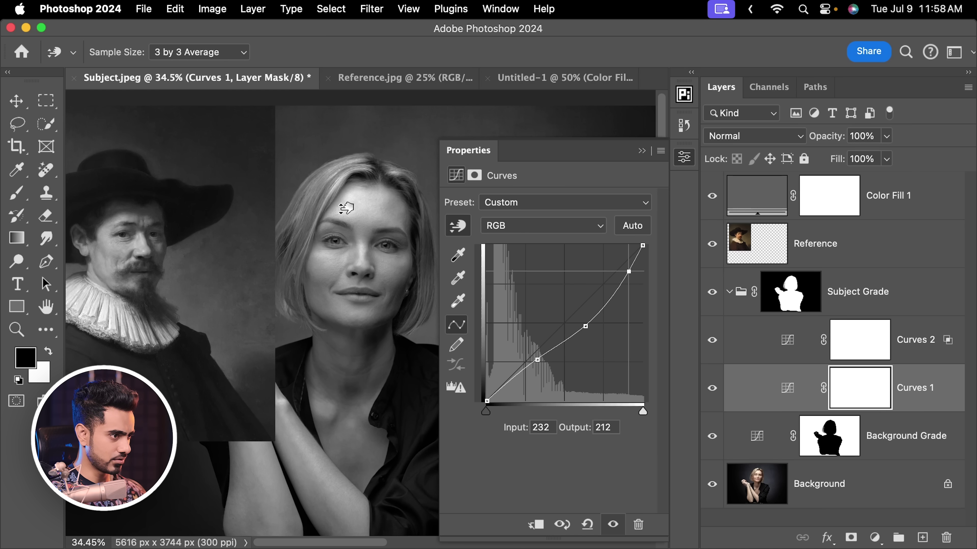
drag(345, 207, 347, 218)
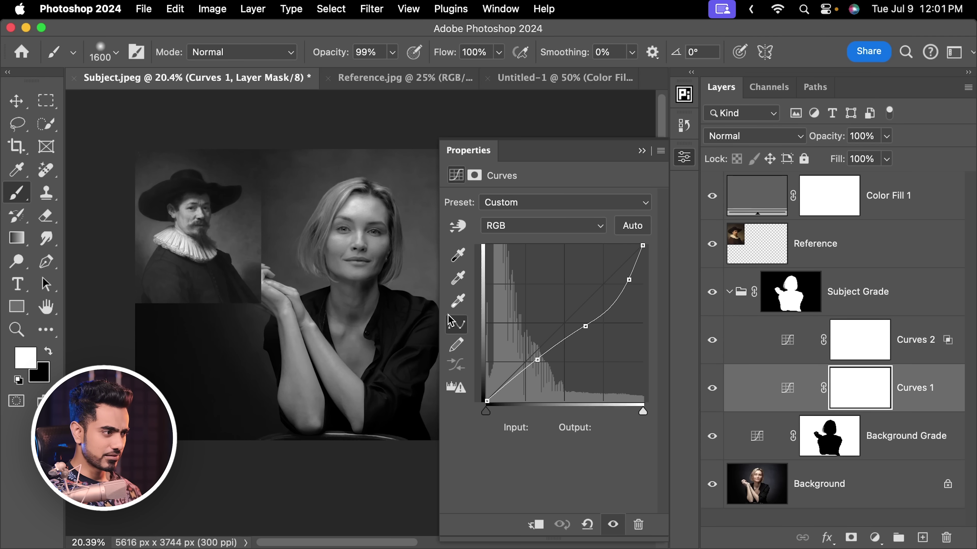
Step: Add a Curves 1 highlight point lowering input 232 to about 204
scroll(316, 279, up, 3)
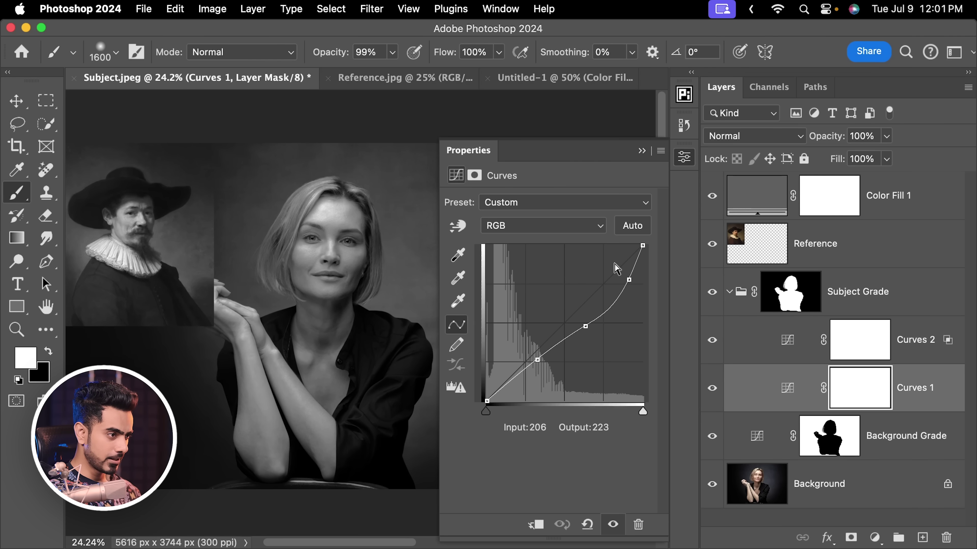
click(630, 282)
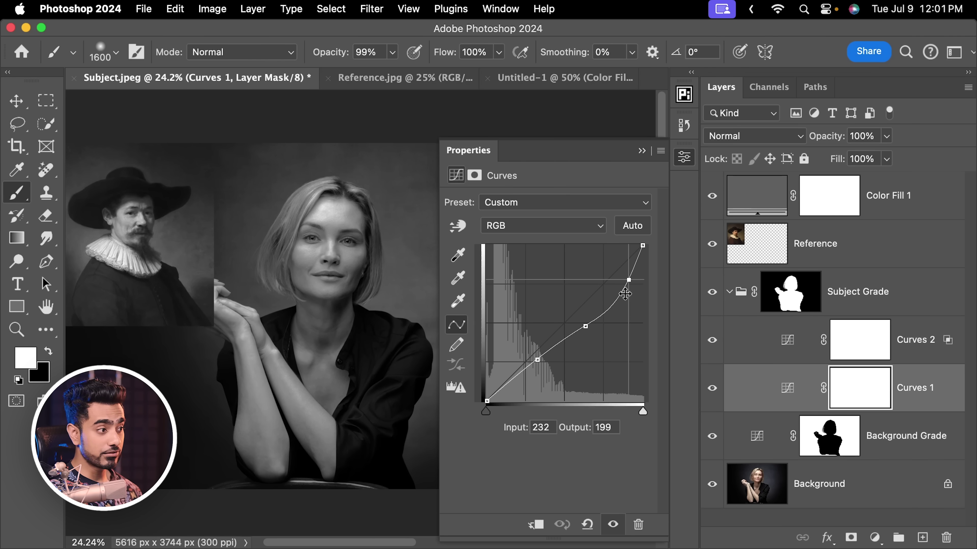
key(Up)
key(Up)
key(Up)
key(Up)
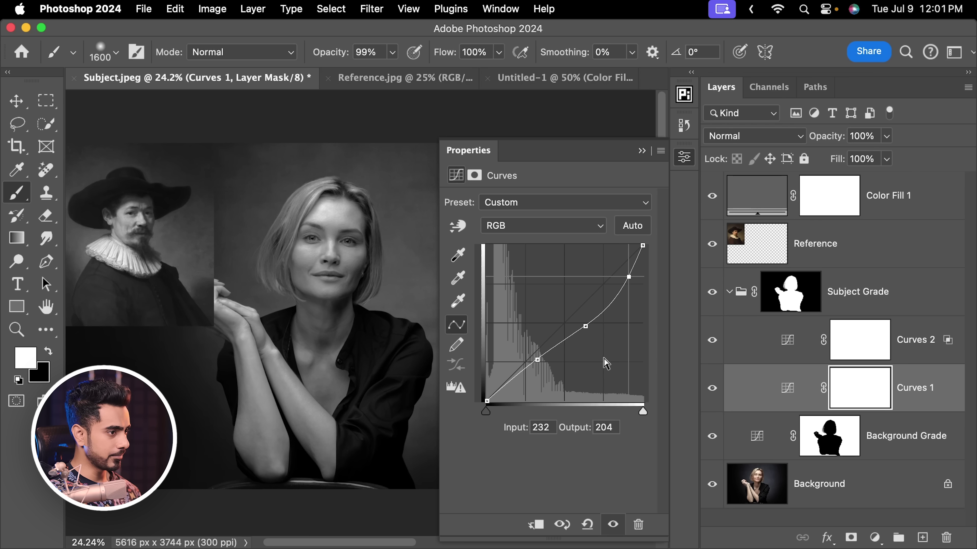
key(Up)
key(Up)
key(Up)
key(Up)
key(Up)
key(Up)
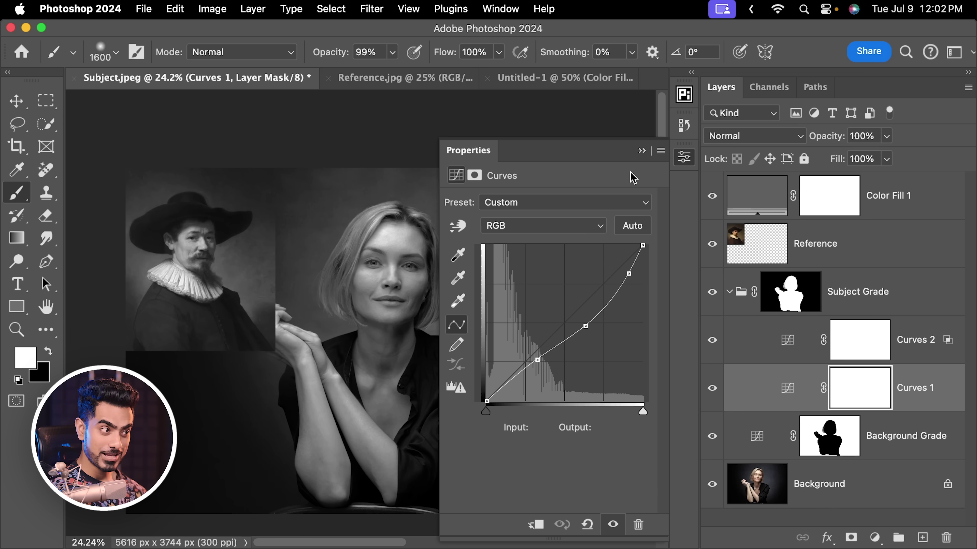
click(642, 151)
Step: Compare with Curves 2 hidden, then show it again at 70% opacity
click(805, 354)
click(713, 343)
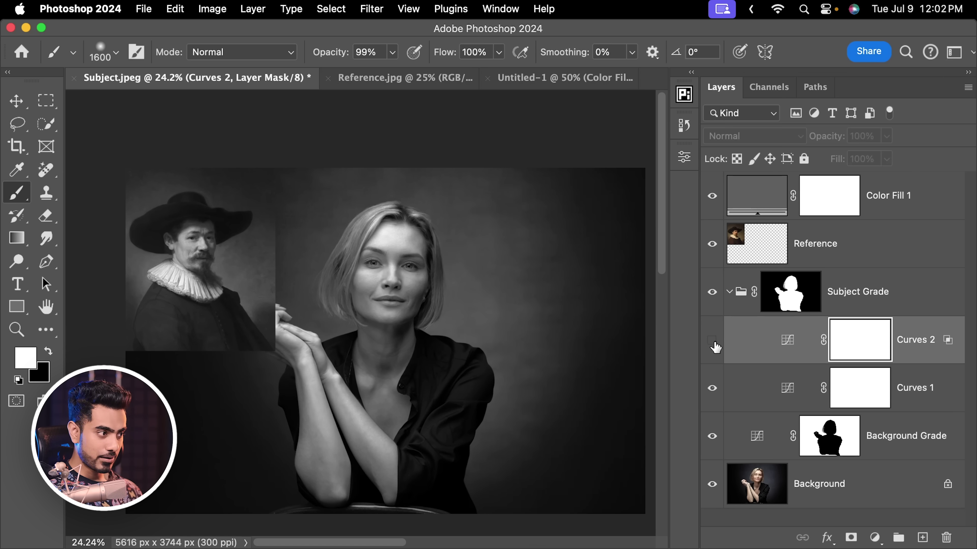
click(713, 343)
click(772, 347)
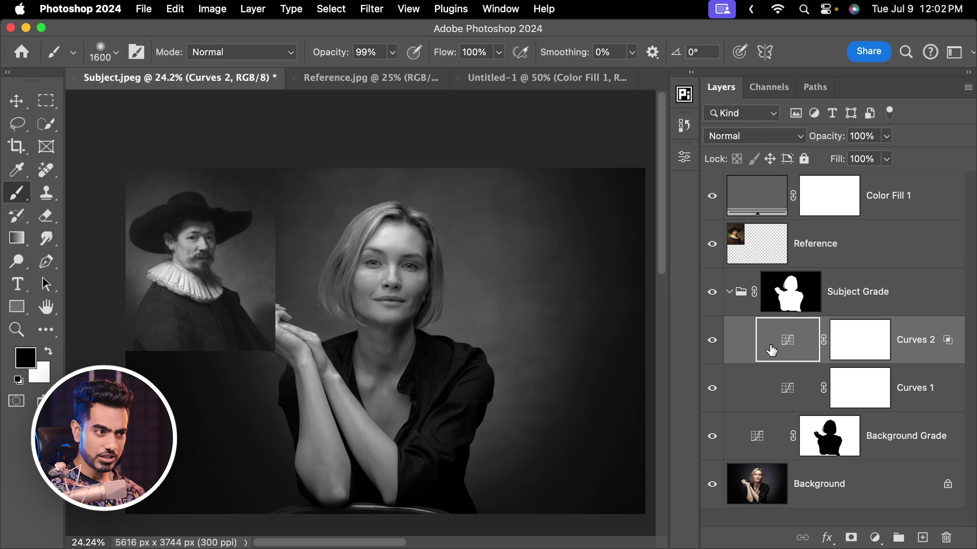
drag(824, 143, 690, 168)
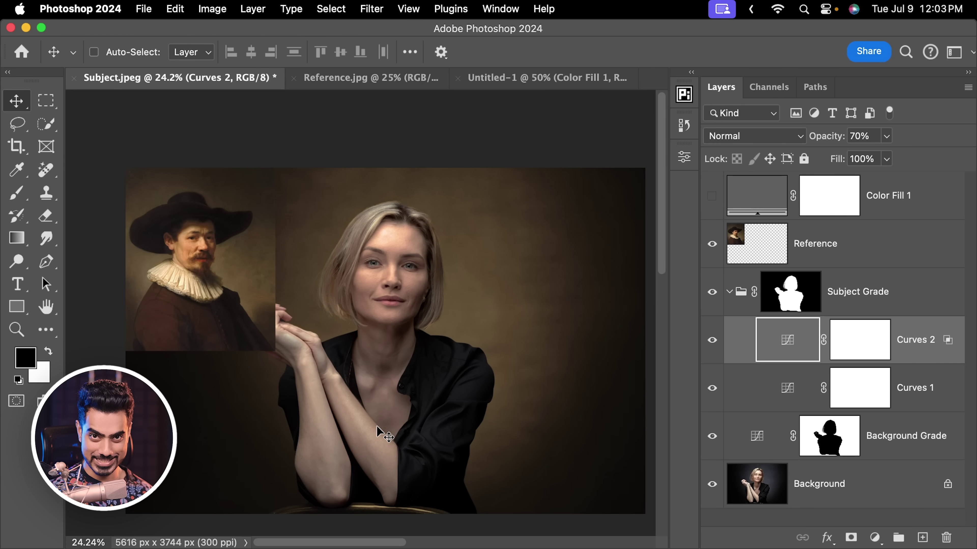
Step: Add a new Curves 3 adjustment inside the Subject Grade group
click(875, 538)
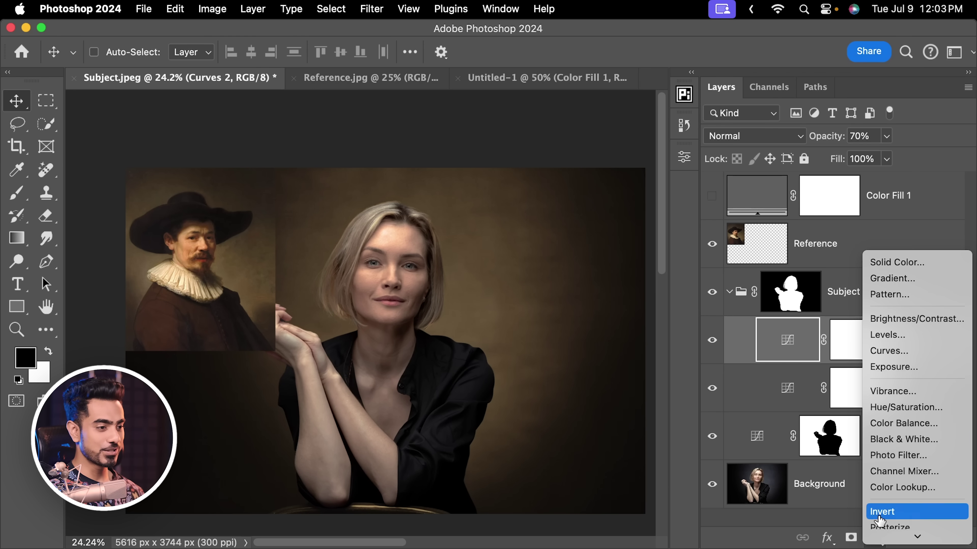
click(907, 358)
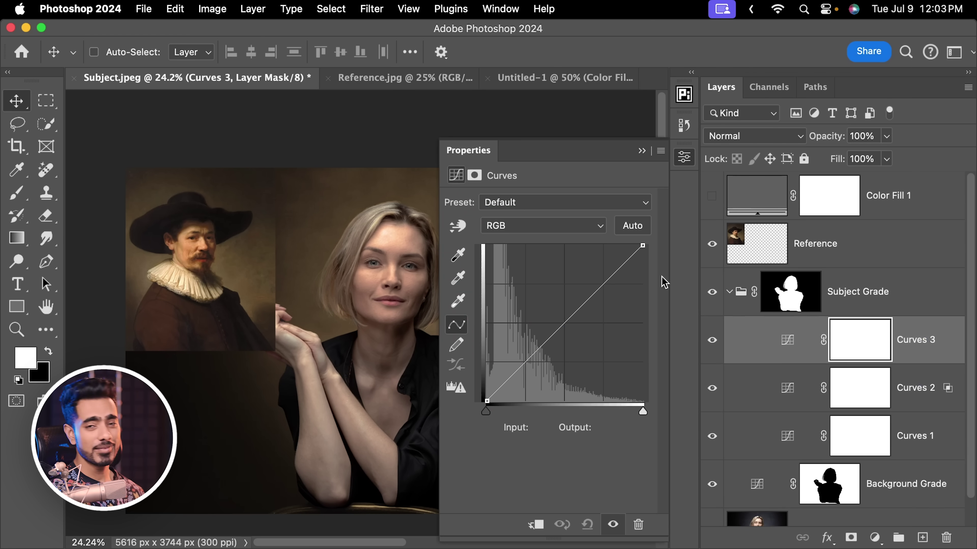
scroll(384, 265, up, 2)
drag(344, 268, 365, 280)
Step: Enlarge the Reference painting to 1966×2408 px and shift it to the right
click(749, 249)
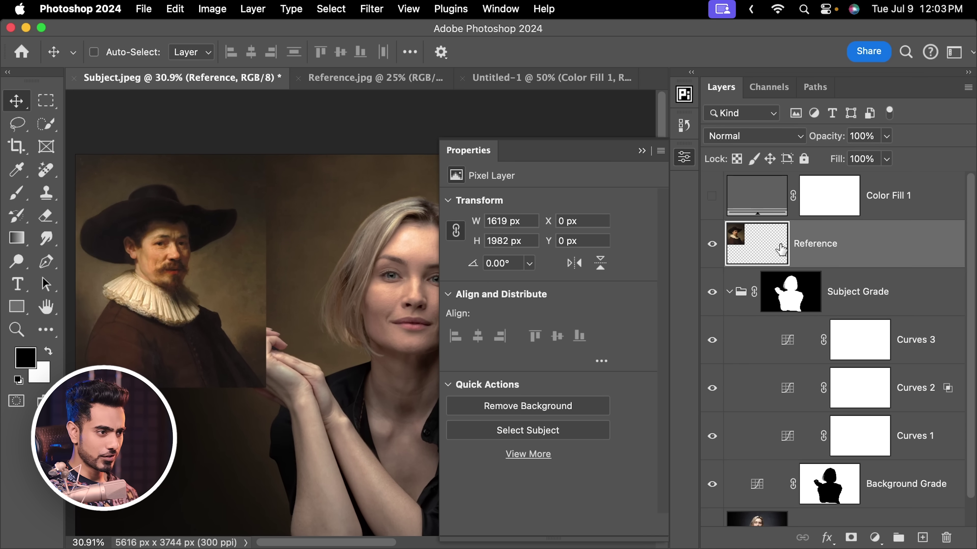
key(super+t)
drag(265, 389, 306, 438)
drag(311, 319, 348, 320)
key(Return)
scroll(346, 319, up, 3)
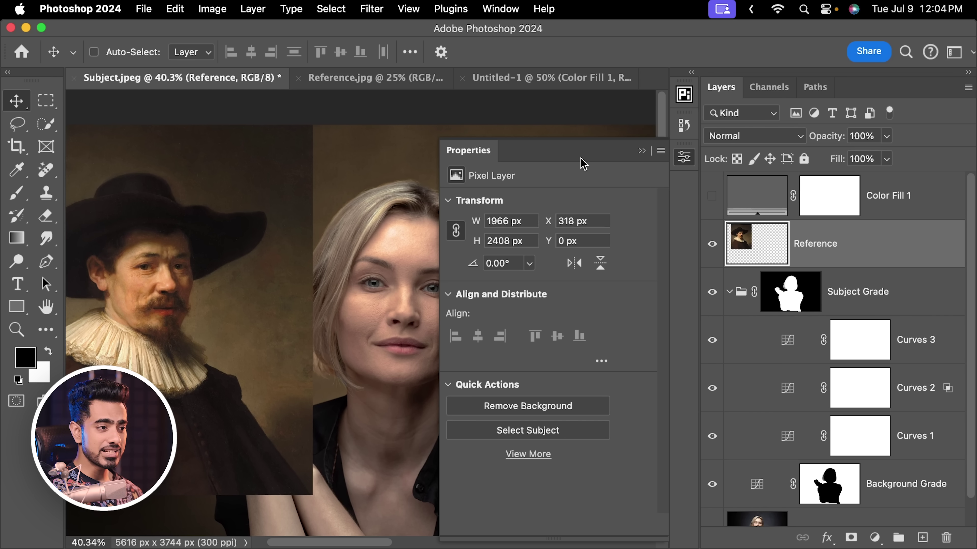
Step: Select Curves 3 and arrange its settings and the view beside the painting
click(784, 346)
drag(525, 154, 762, 172)
drag(440, 251, 506, 248)
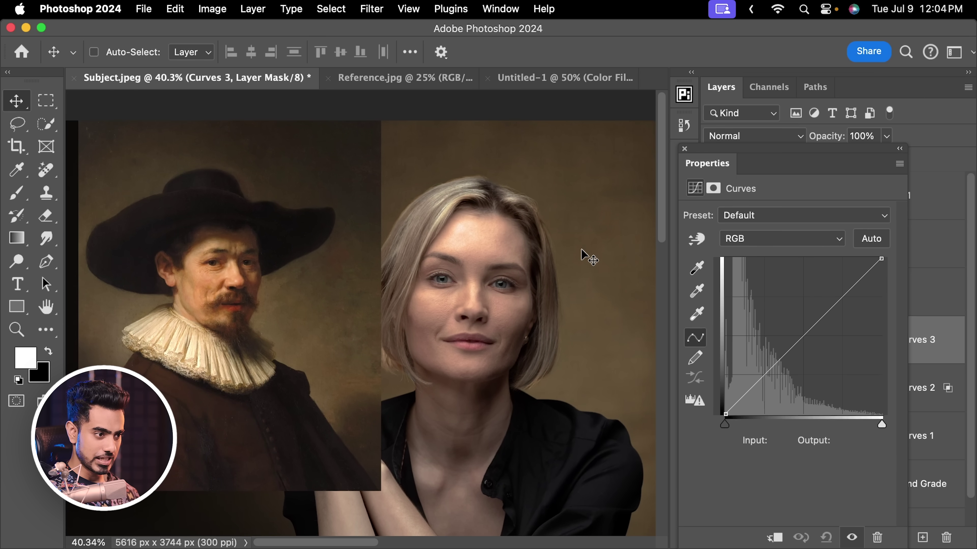
drag(707, 163, 685, 166)
Step: Reduce blue in the woman's skin tones on the Curves 3 Blue channel
click(734, 250)
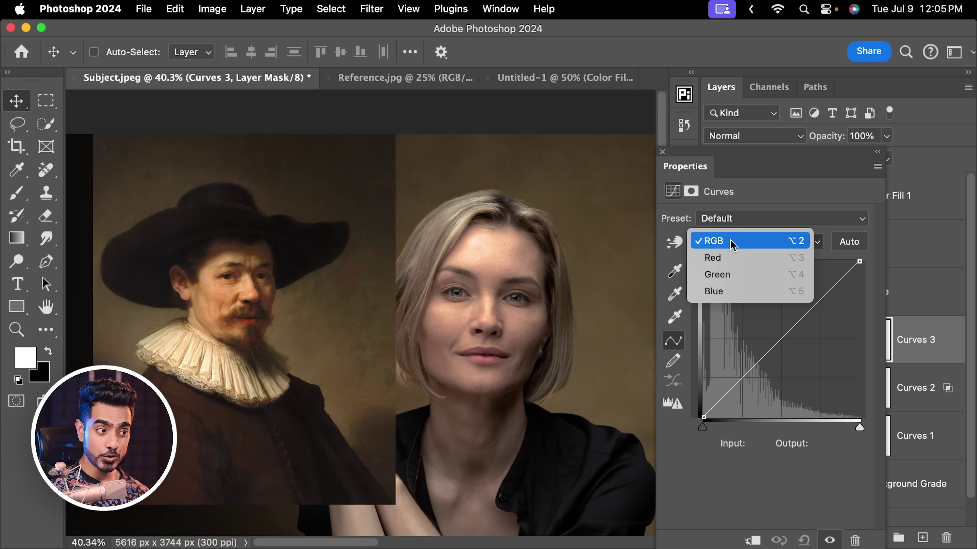
click(725, 292)
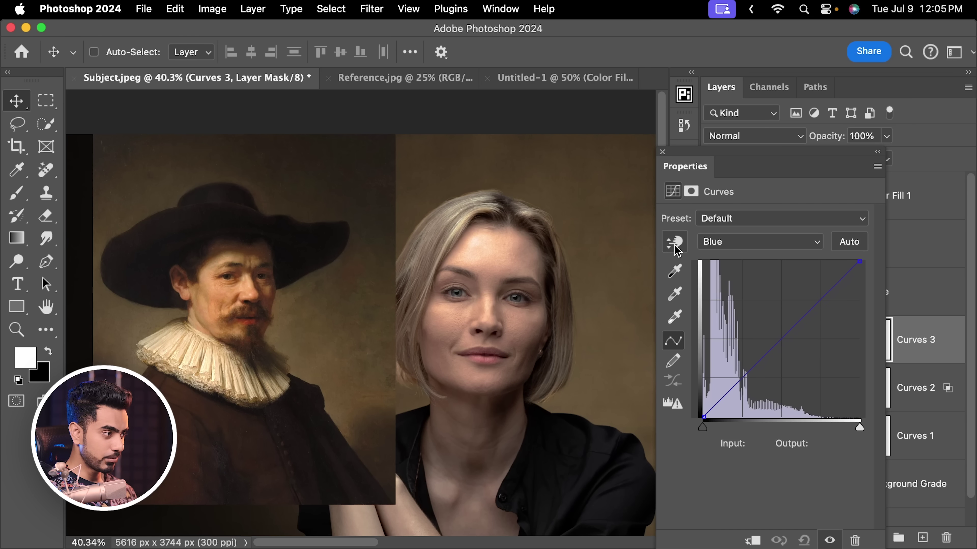
click(675, 245)
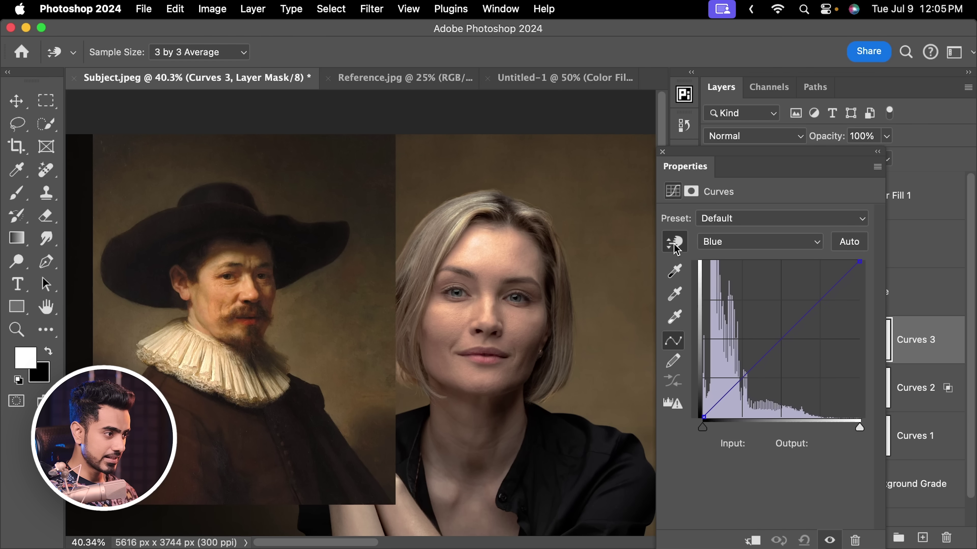
click(522, 322)
drag(522, 322, 524, 337)
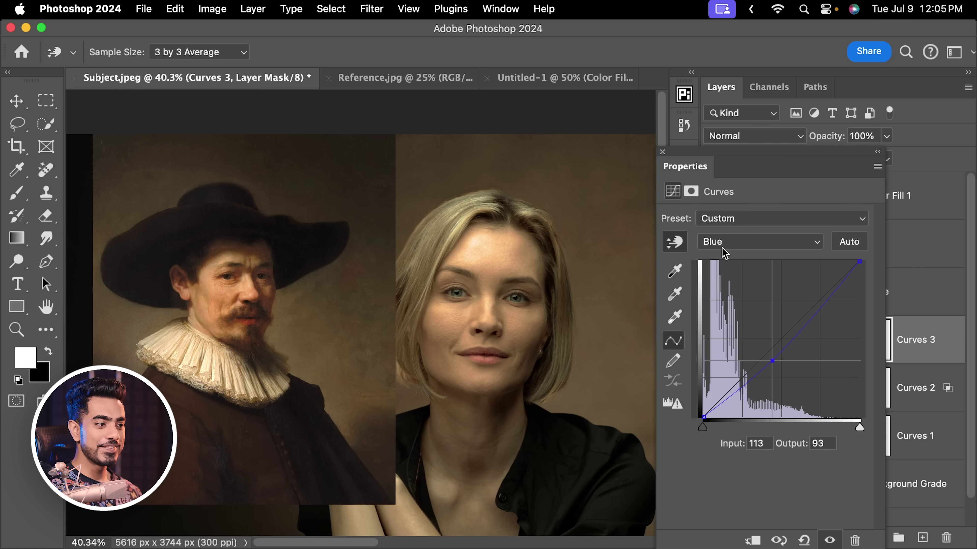
Step: On the Green channel, lower green in the skin midtones and lift forehead highlights
click(747, 242)
click(744, 224)
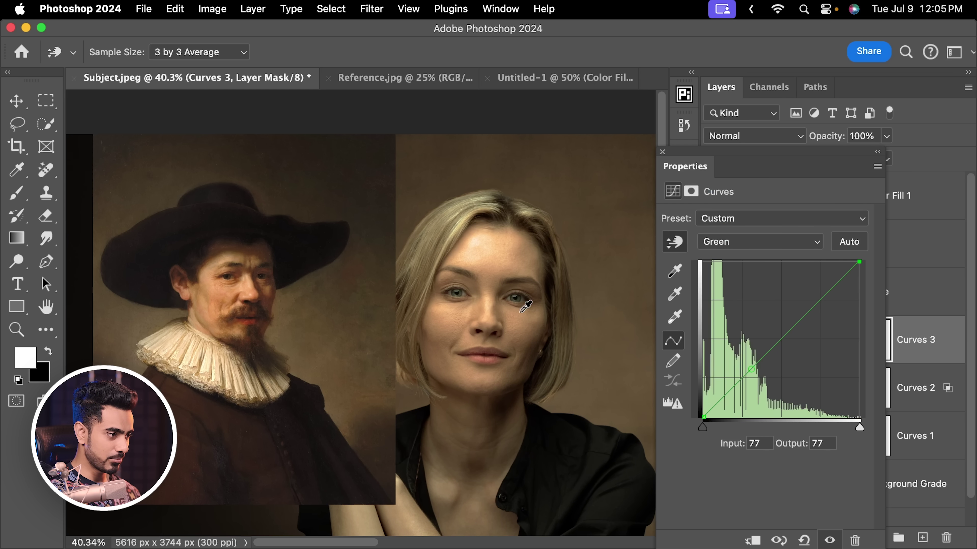
click(530, 334)
drag(530, 334, 531, 338)
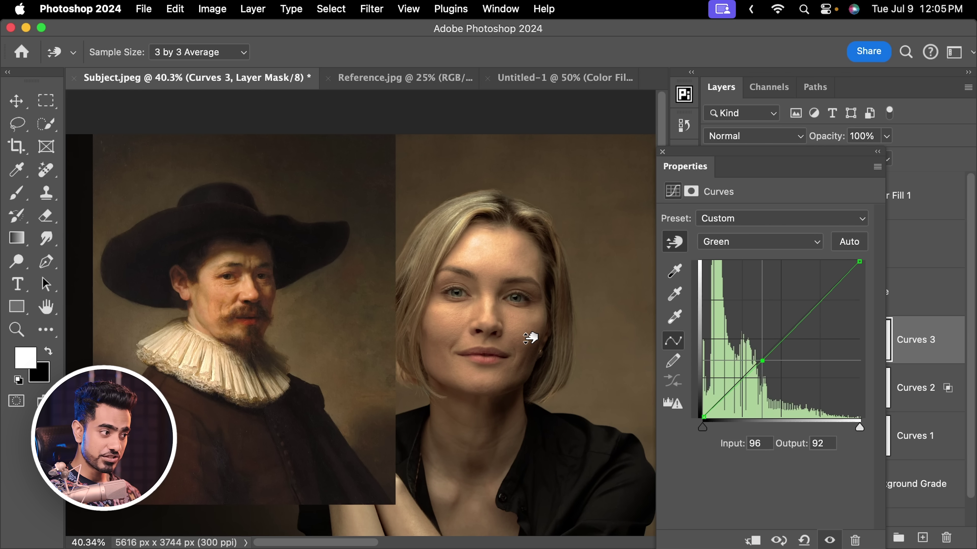
click(533, 338)
drag(533, 339, 534, 339)
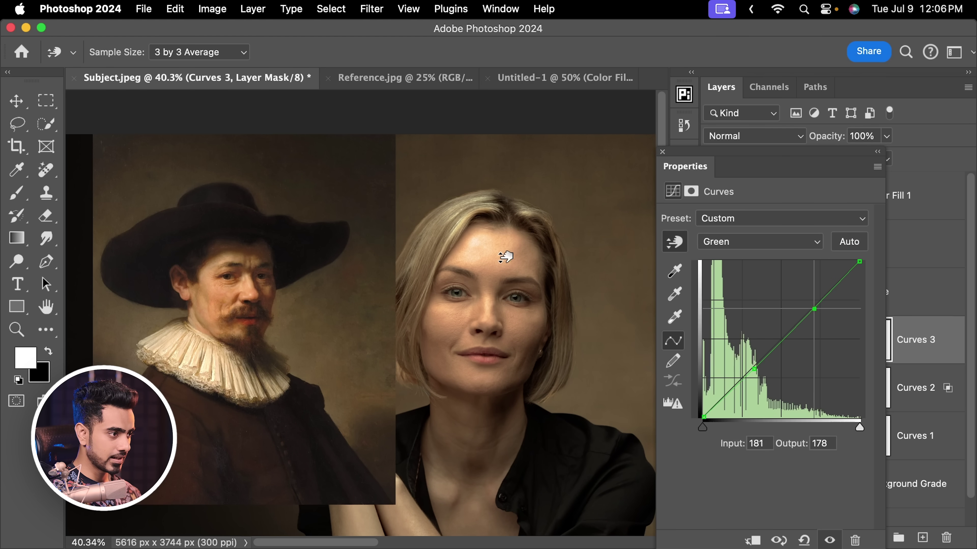
drag(508, 253, 507, 251)
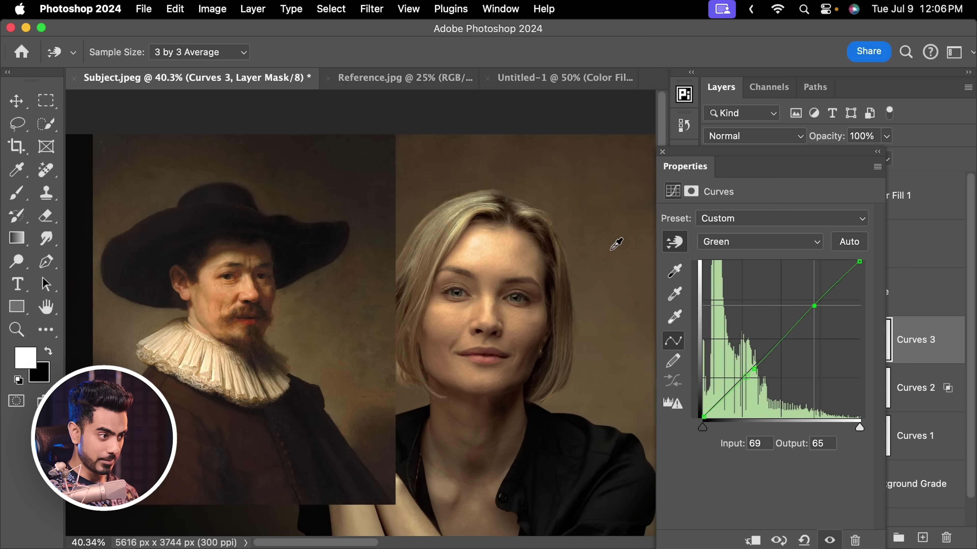
Step: Add a little red to forehead and cheeks on the Red curve (98→101, 208→211)
click(733, 246)
click(728, 222)
drag(498, 268, 499, 265)
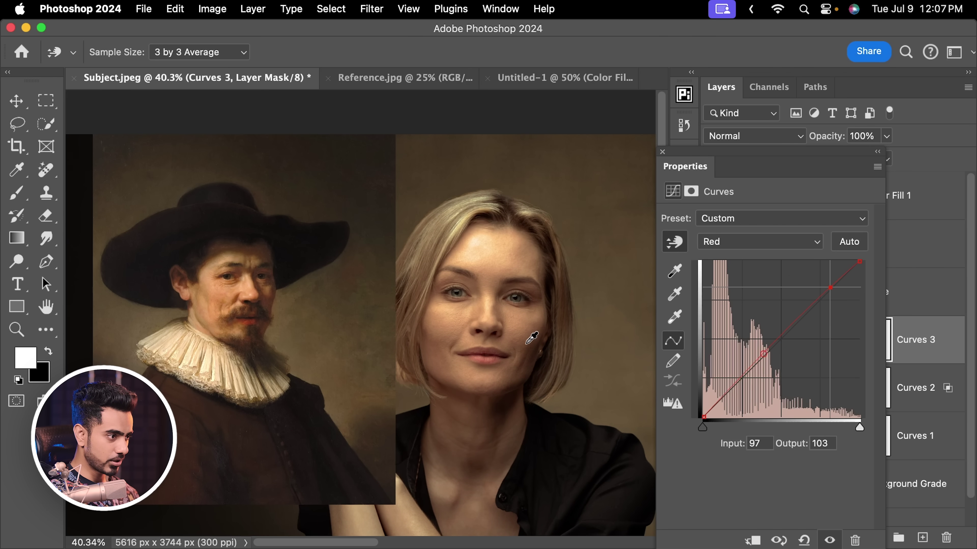
drag(529, 343, 531, 344)
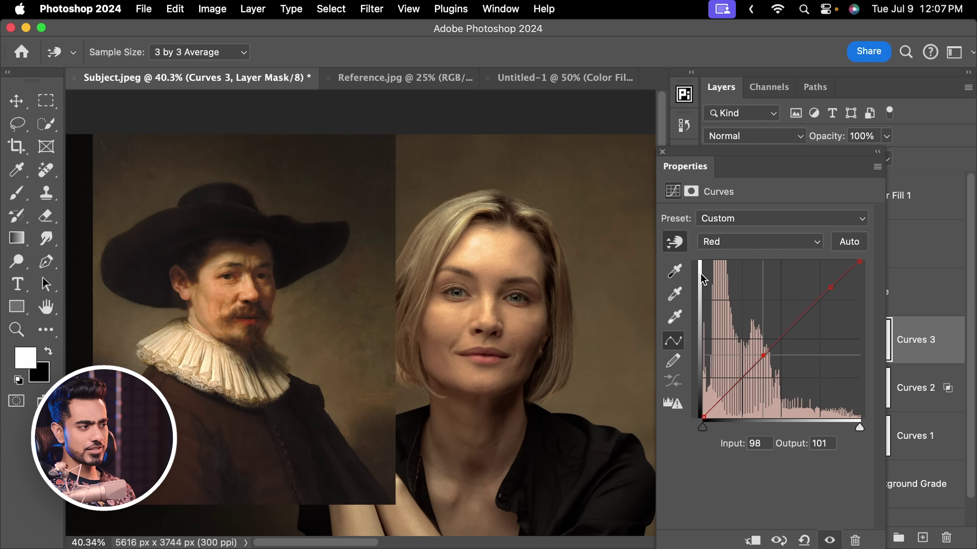
Step: Compare the warmed face with the painting, then close the Curves settings
scroll(503, 305, down, 5)
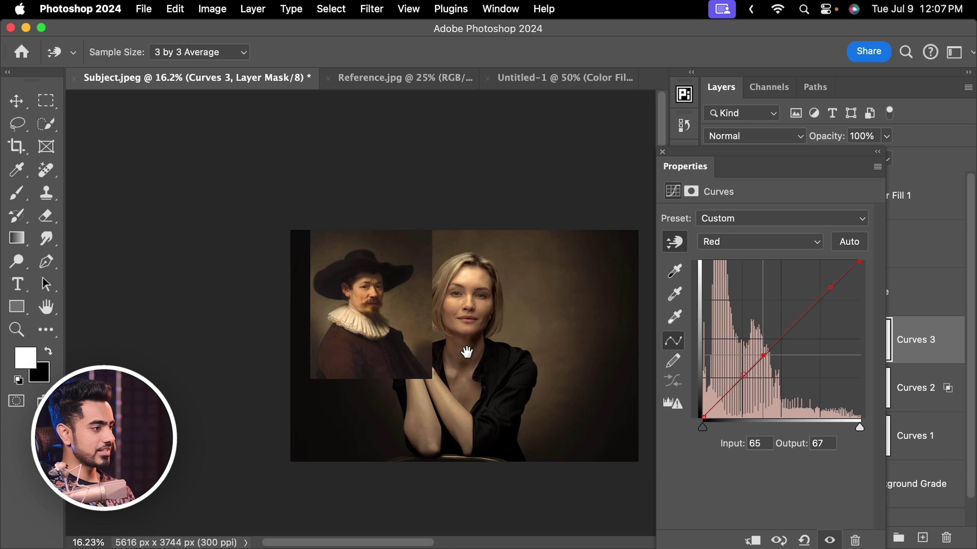
scroll(456, 306, up, 3)
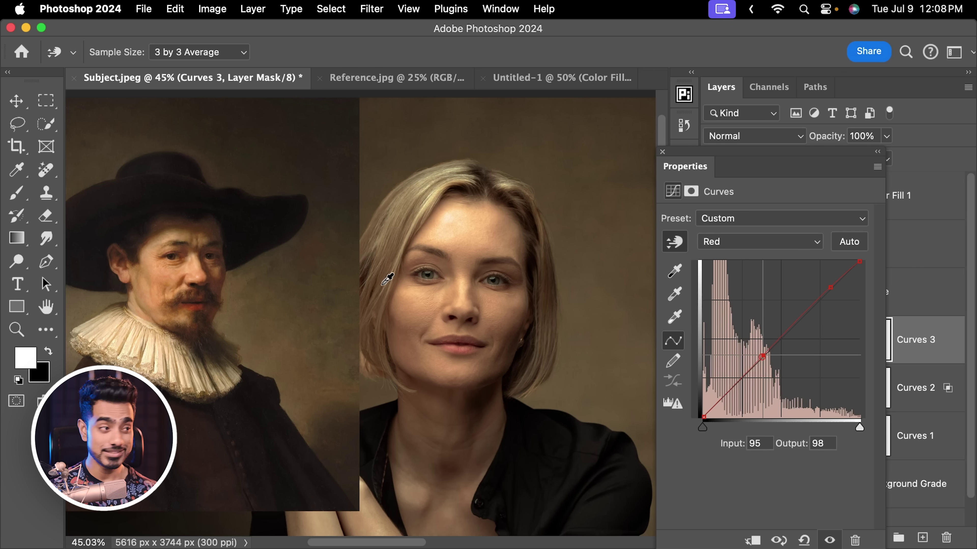
scroll(311, 323, left, 3)
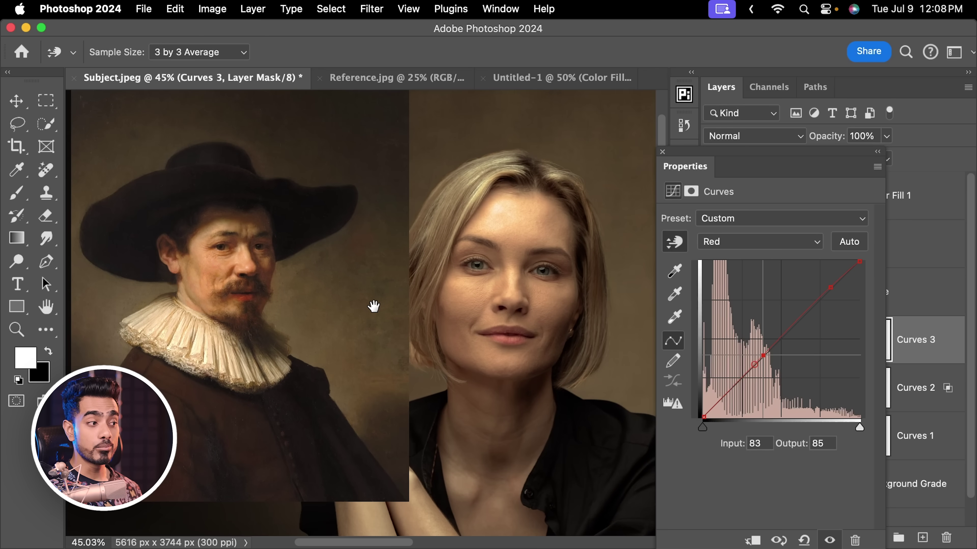
drag(375, 305, 340, 323)
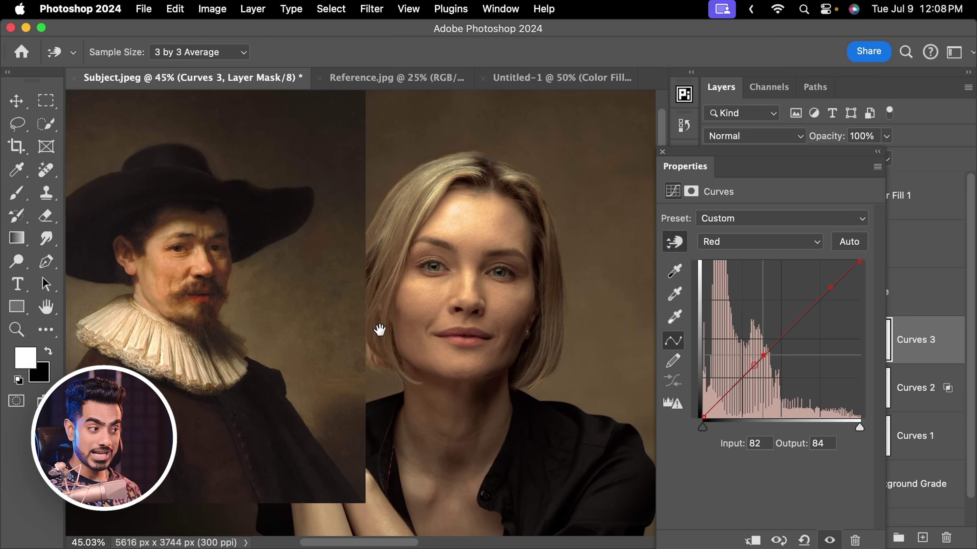
click(662, 152)
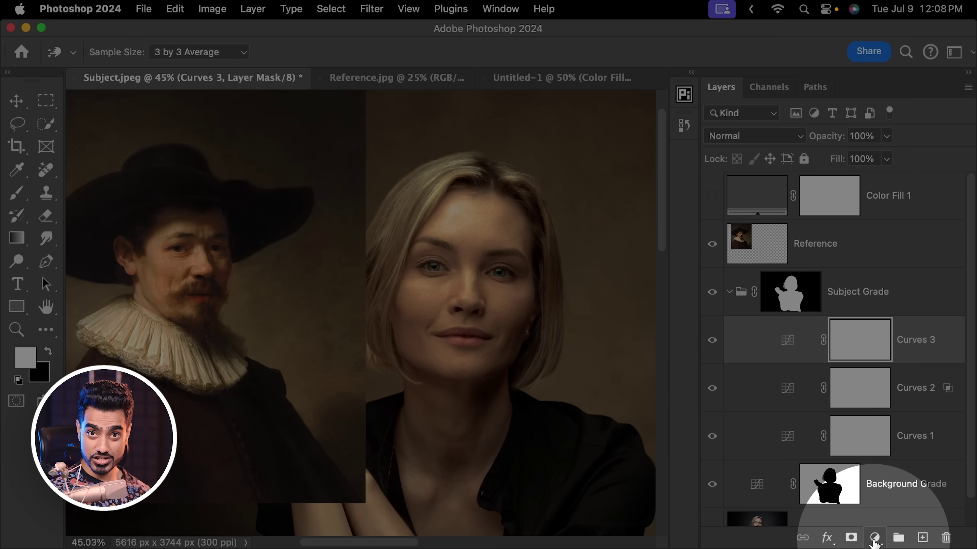
Step: Add Hue/Saturation 1 with Master Saturation at +10 and view the whole portrait
click(875, 539)
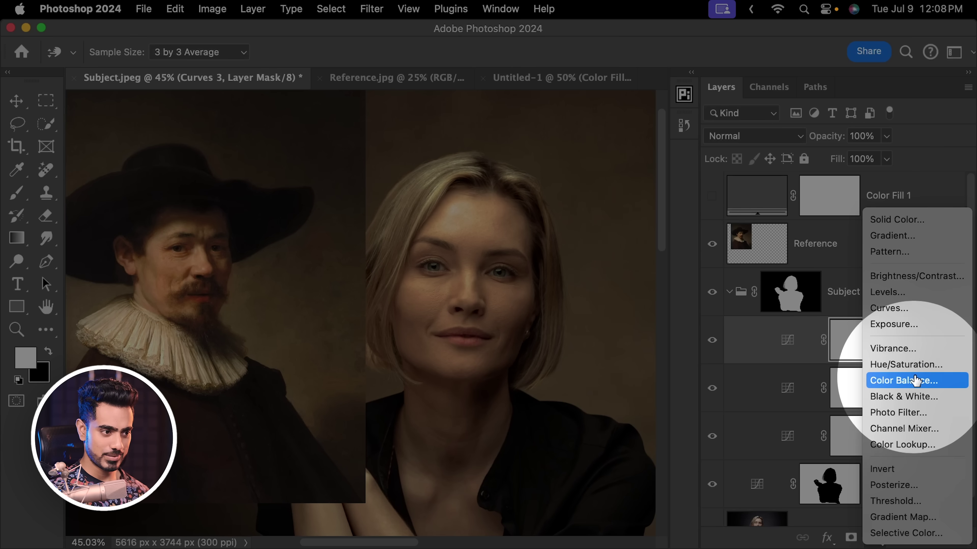
click(918, 366)
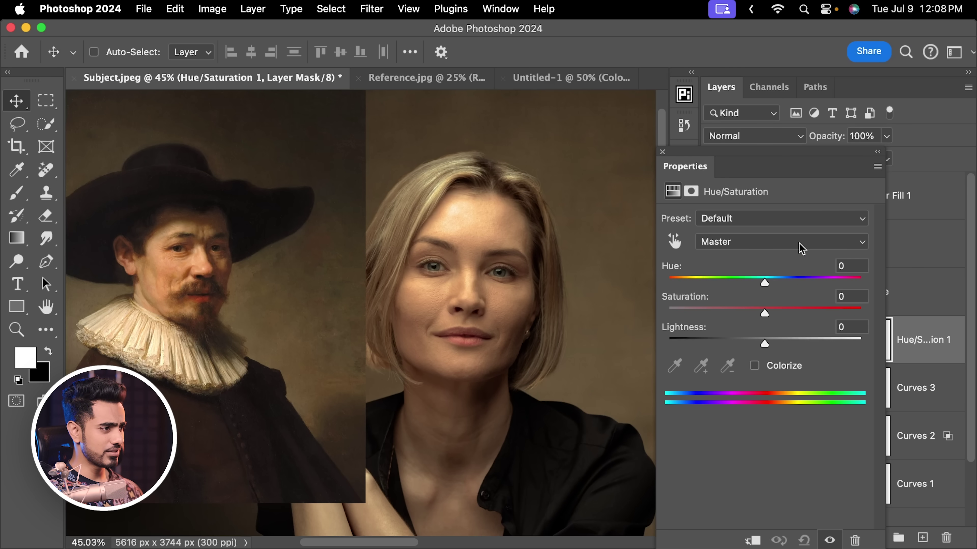
drag(767, 316, 772, 313)
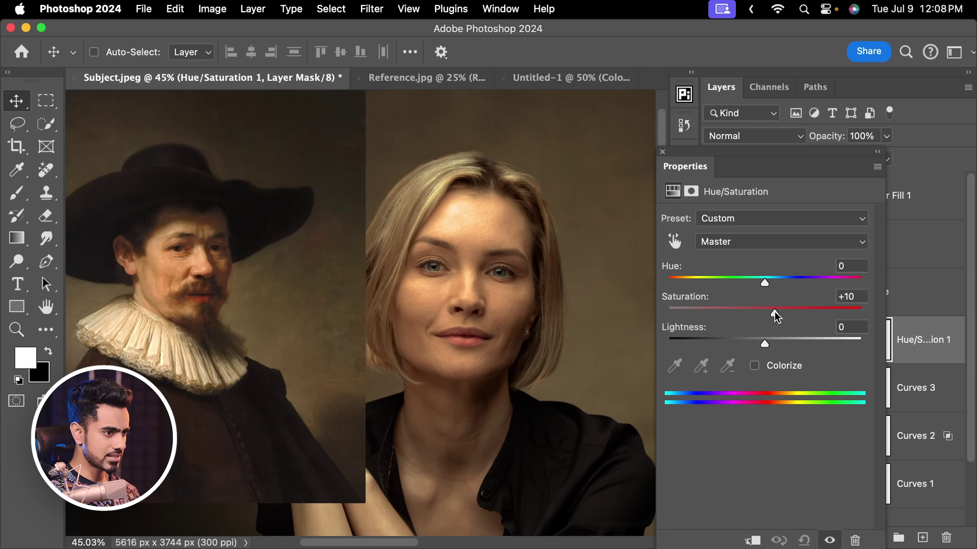
click(663, 153)
scroll(508, 218, down, 3)
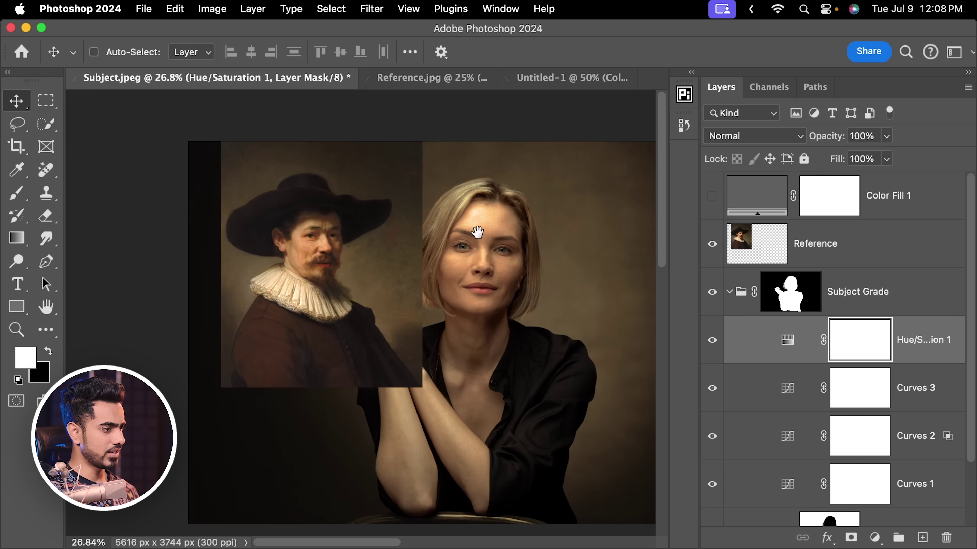
drag(497, 227, 494, 251)
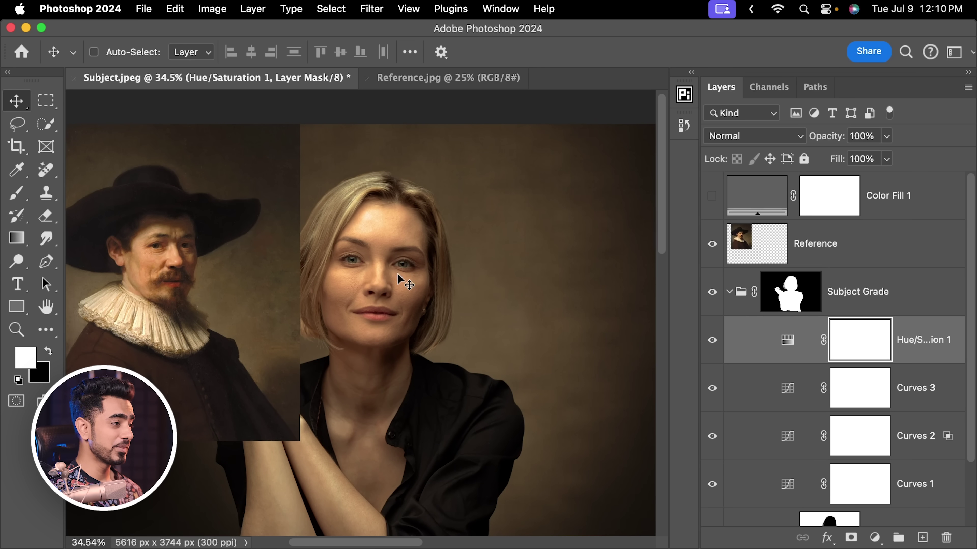
scroll(394, 286, up, 3)
scroll(399, 328, left, 2)
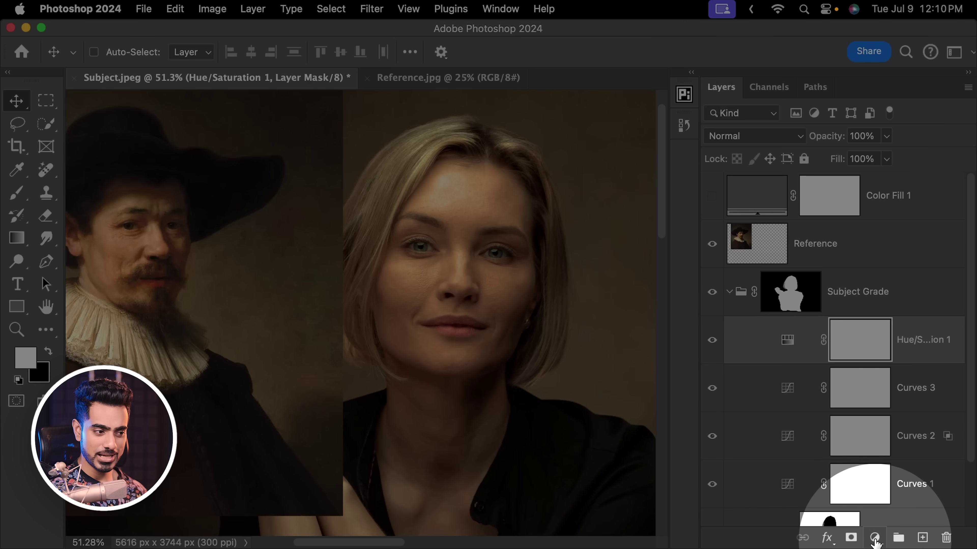
Step: Add a Hue/Saturation layer that raises Reds saturation and lowers Reds lightness
click(876, 538)
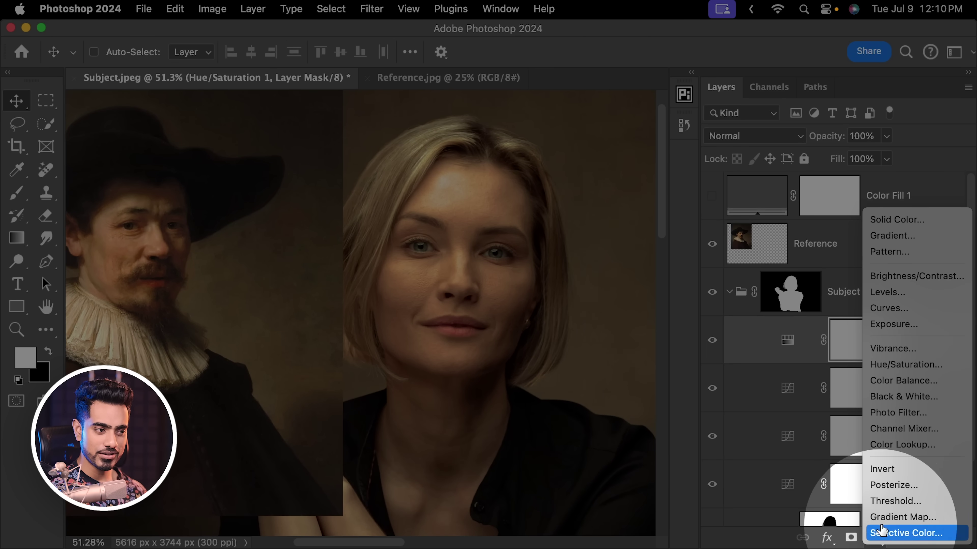
click(892, 371)
scroll(442, 304, up, 2)
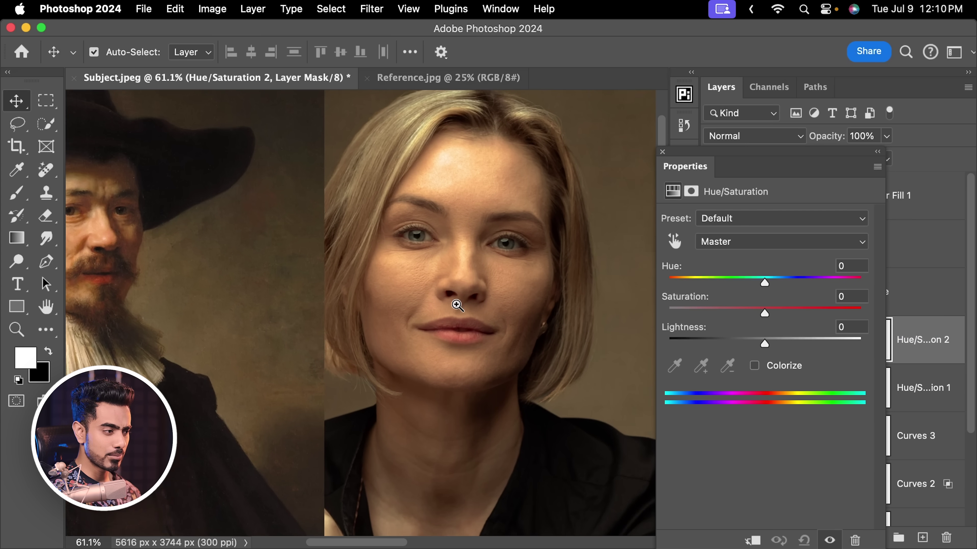
drag(456, 306, 515, 314)
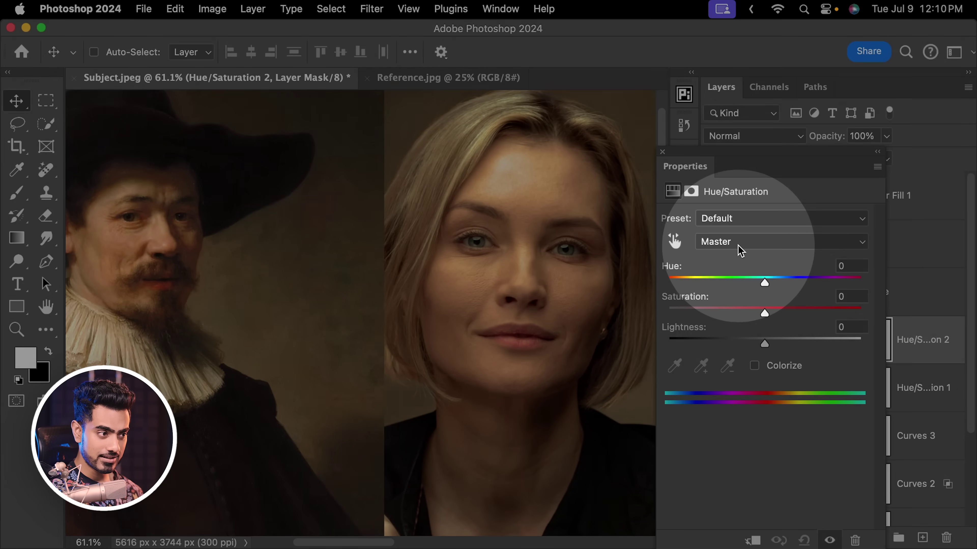
click(737, 248)
click(734, 262)
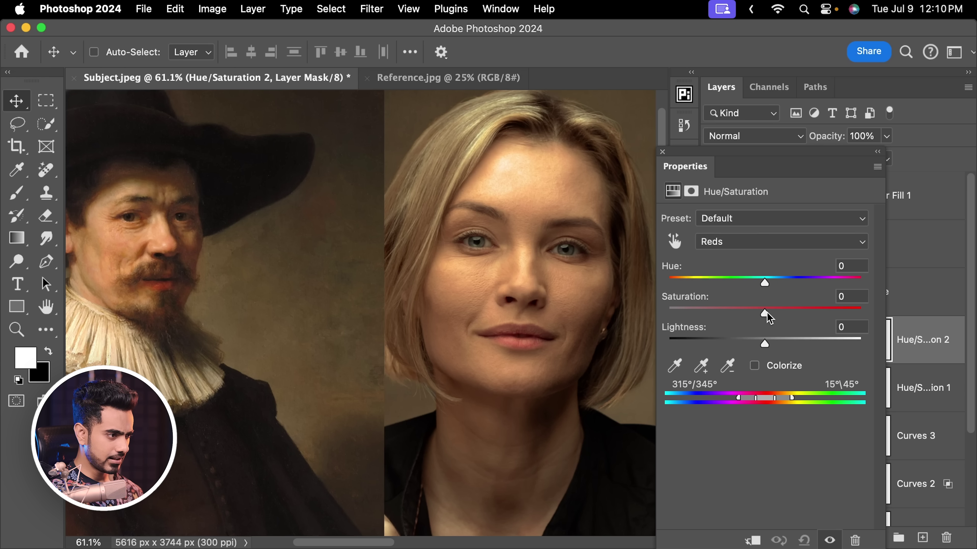
drag(765, 314, 794, 314)
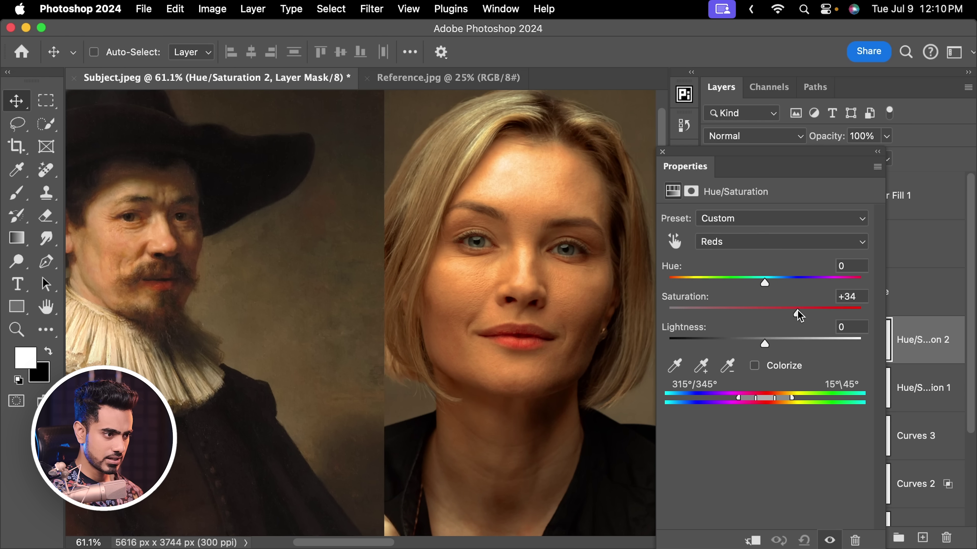
drag(764, 344, 746, 346)
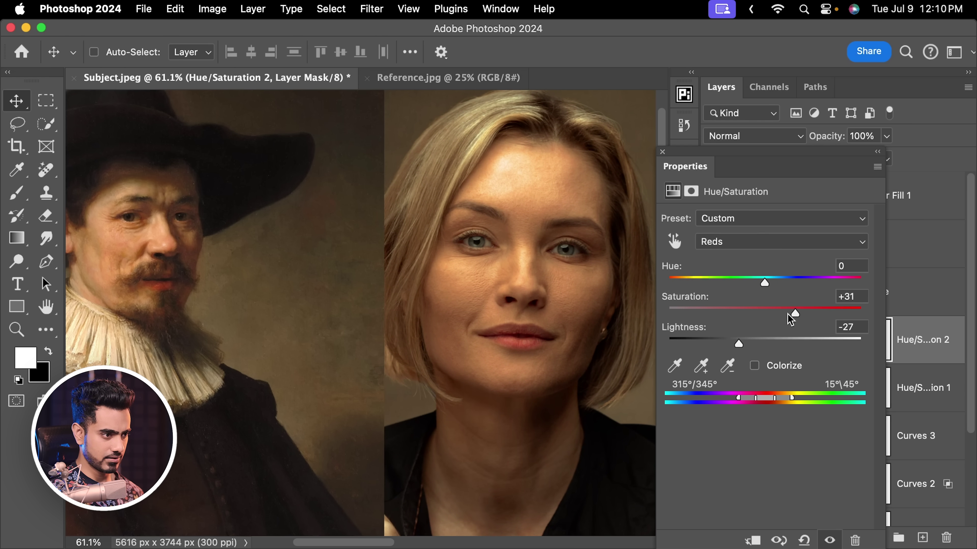
click(662, 151)
Step: Invert the adjustment's mask to black and set a small brush at 100% opacity
scroll(501, 339, up, 3)
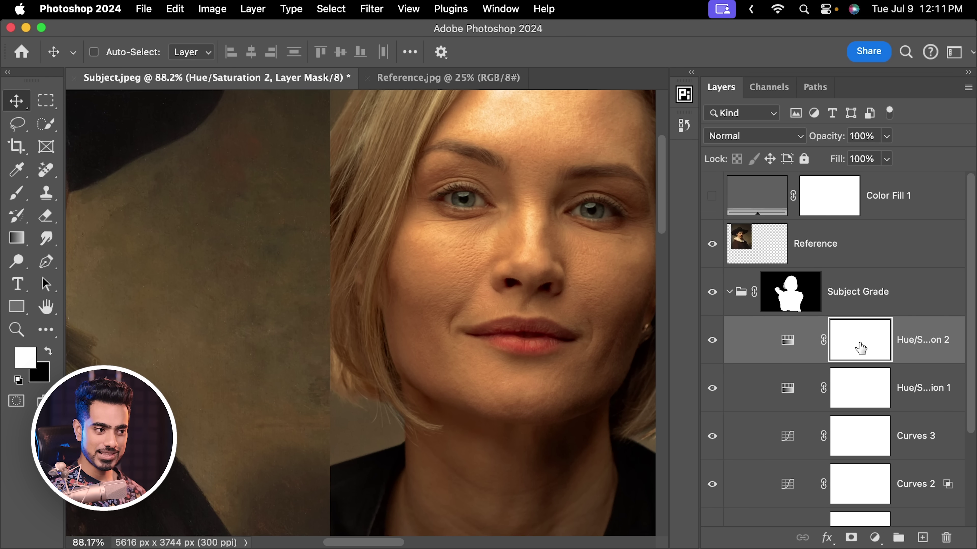
key(super+i)
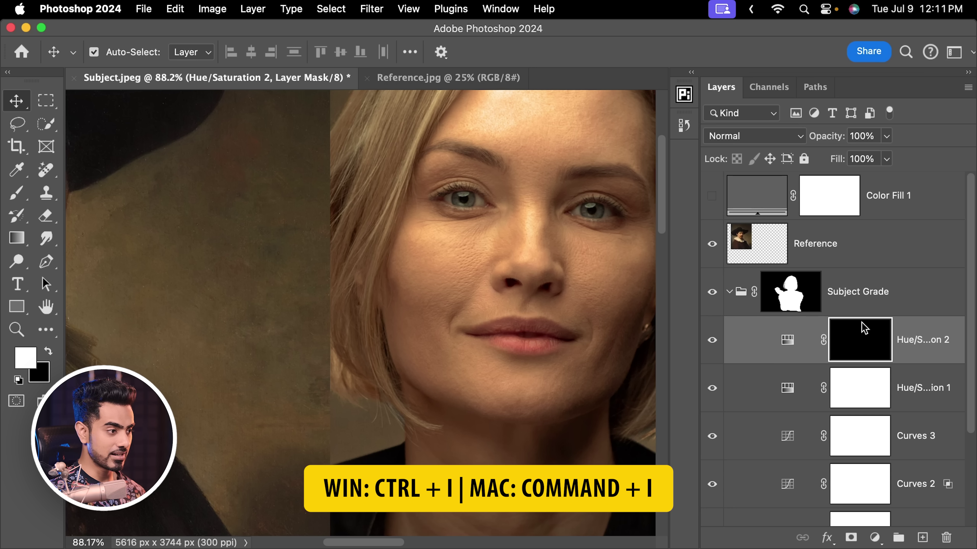
click(17, 193)
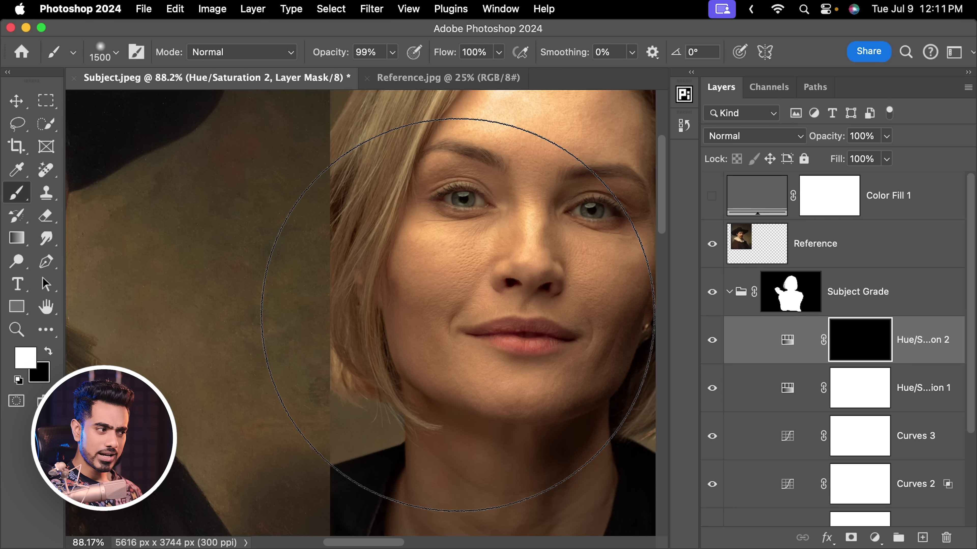
key(bracketleft)
key(bracketleft)
key(bracketleft)
key(bracketleft)
key(bracketleft)
key(bracketleft)
key(bracketleft)
key(bracketleft)
key(bracketleft)
key(bracketleft)
key(bracketleft)
key(bracketleft)
key(bracketleft)
key(bracketleft)
key(bracketleft)
key(bracketleft)
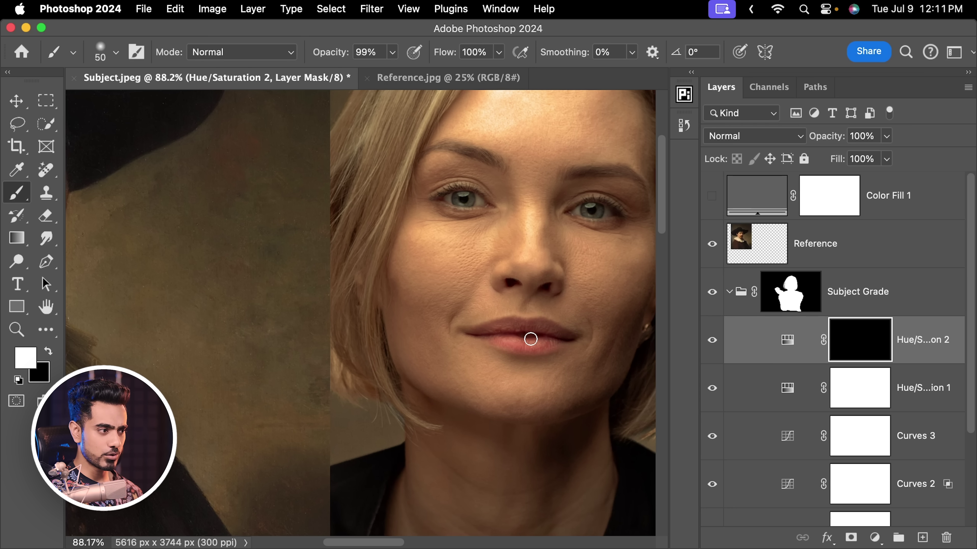
scroll(527, 339, up, 3)
scroll(478, 276, right, 2)
drag(334, 57, 505, 61)
Step: Paint white over the woman's lips to reveal the deeper red there
scroll(417, 317, up, 3)
key(bracketleft)
key(bracketleft)
key(bracketleft)
key(bracketleft)
key(bracketleft)
mouse_move(517, 299)
mouse_down()
mouse_move(351, 329)
mouse_move(463, 349)
mouse_move(446, 310)
mouse_up()
scroll(540, 212, down, 5)
scroll(465, 231, down, 3)
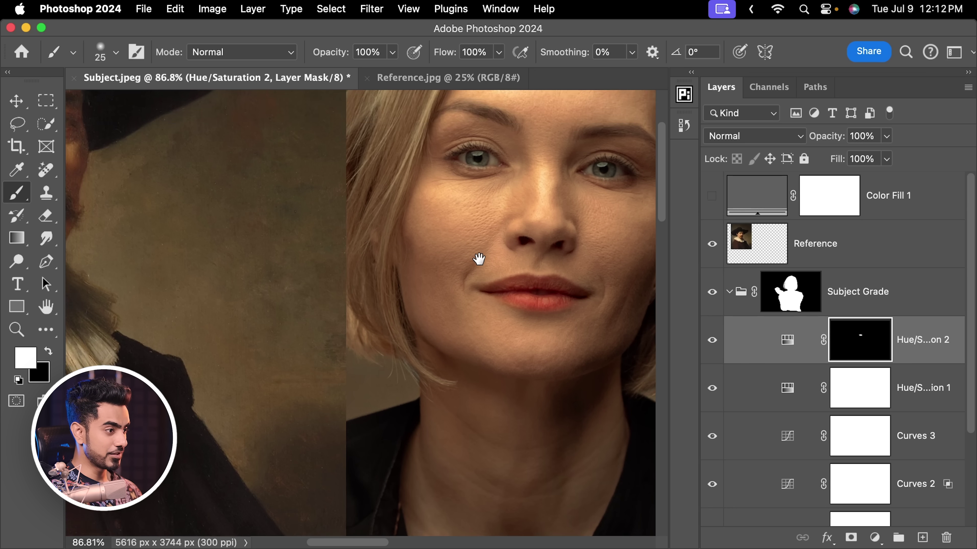
scroll(483, 250, up, 1)
drag(483, 249, 505, 259)
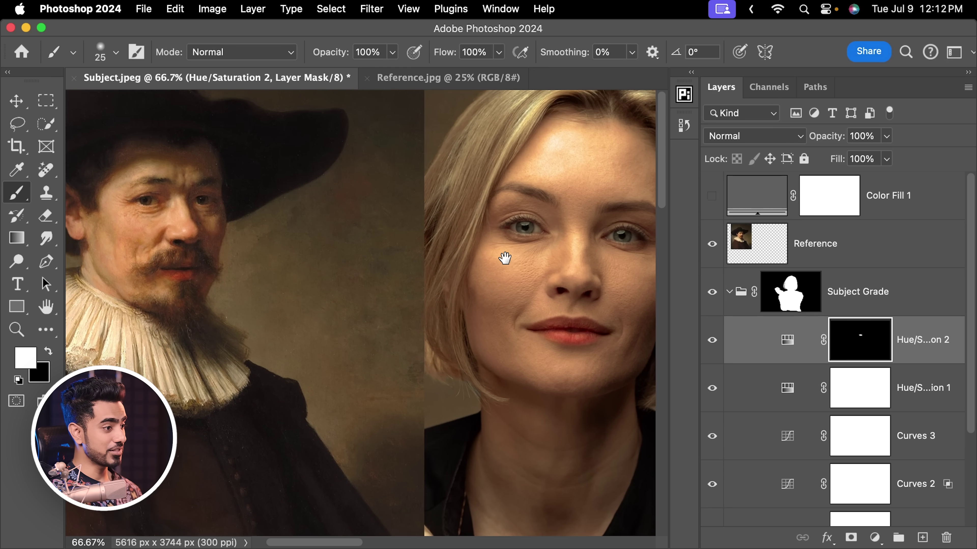
Step: Reopen Hue/Saturation 2 and set Reds to Hue -2, Saturation +45, Lightness -42
click(787, 338)
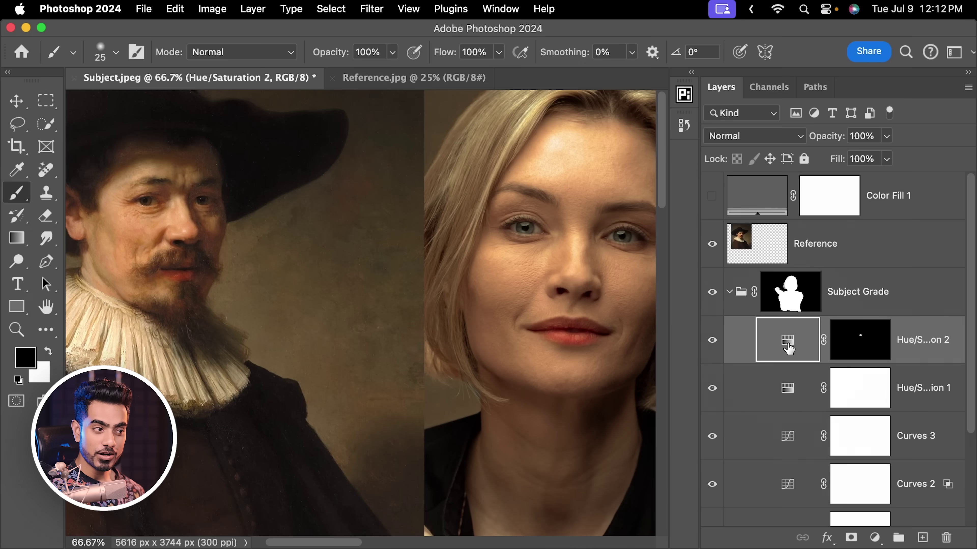
double_click(788, 342)
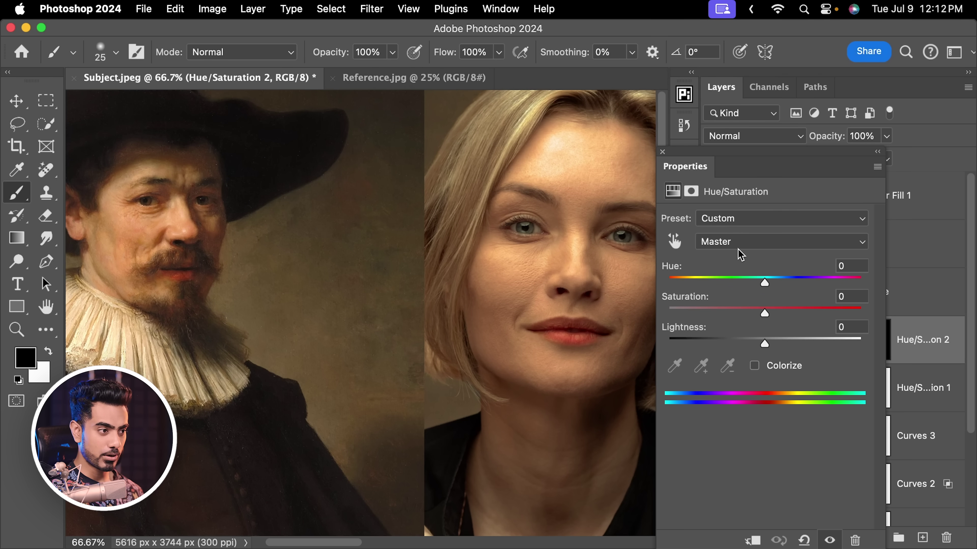
click(742, 242)
click(742, 258)
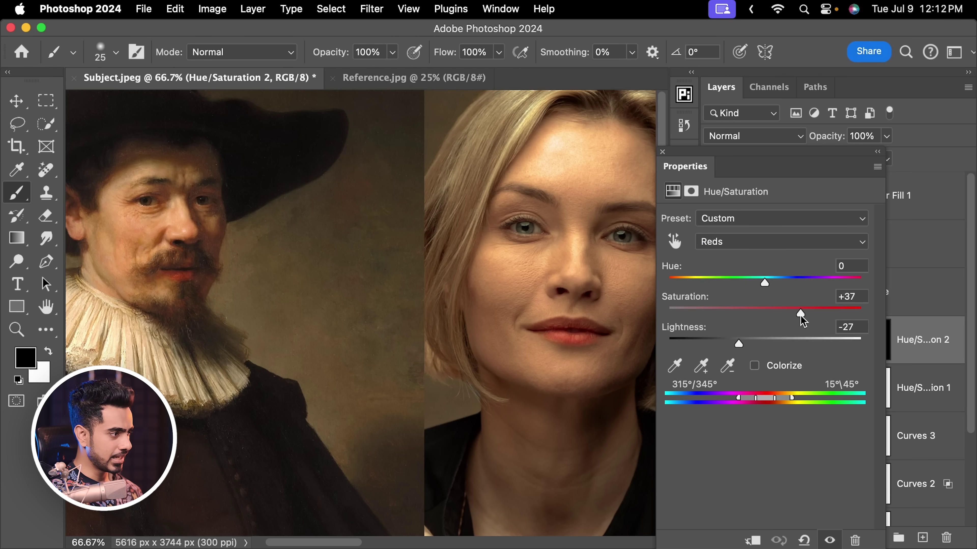
drag(806, 319, 806, 320)
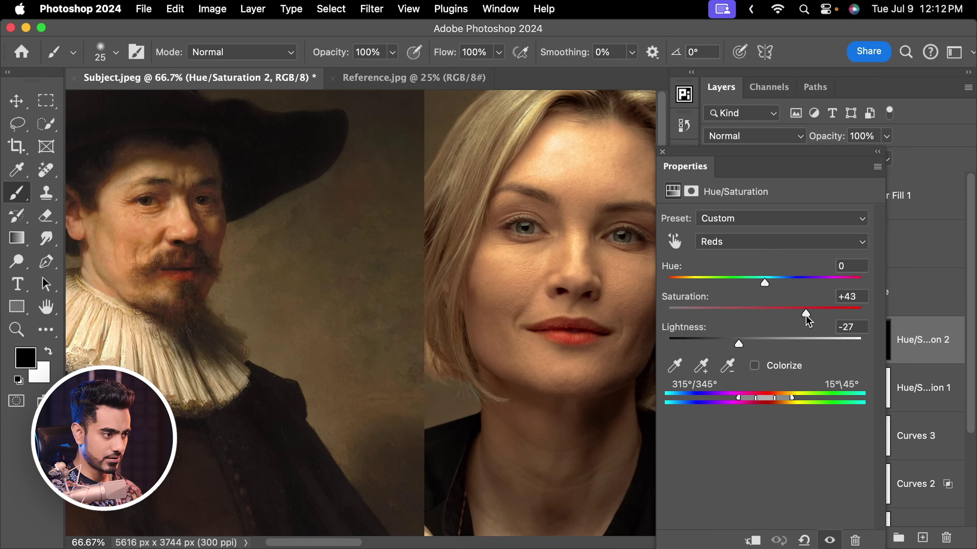
drag(738, 349, 735, 349)
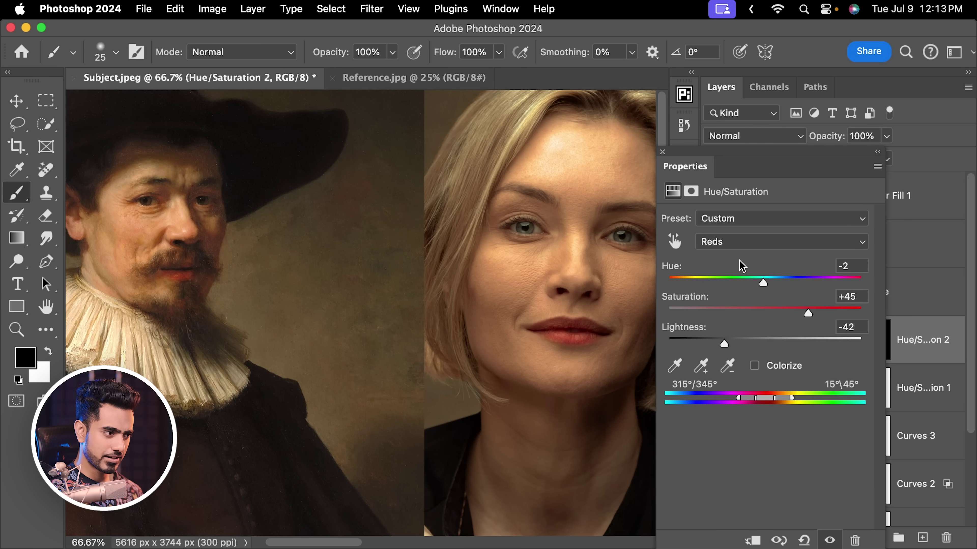
Step: Fit the image in view, collapse the Subject Grade group and hide the background grade
scroll(488, 248, down, 5)
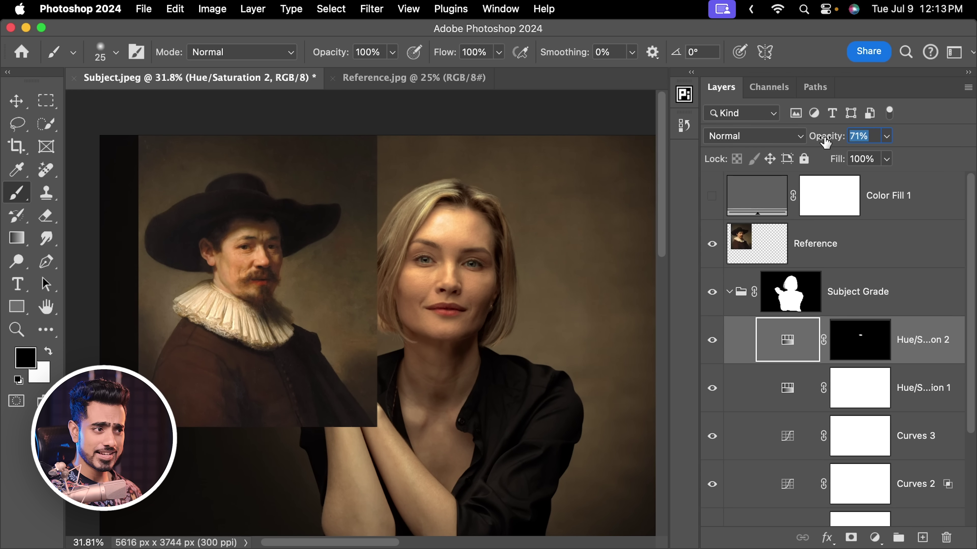
key(super+0)
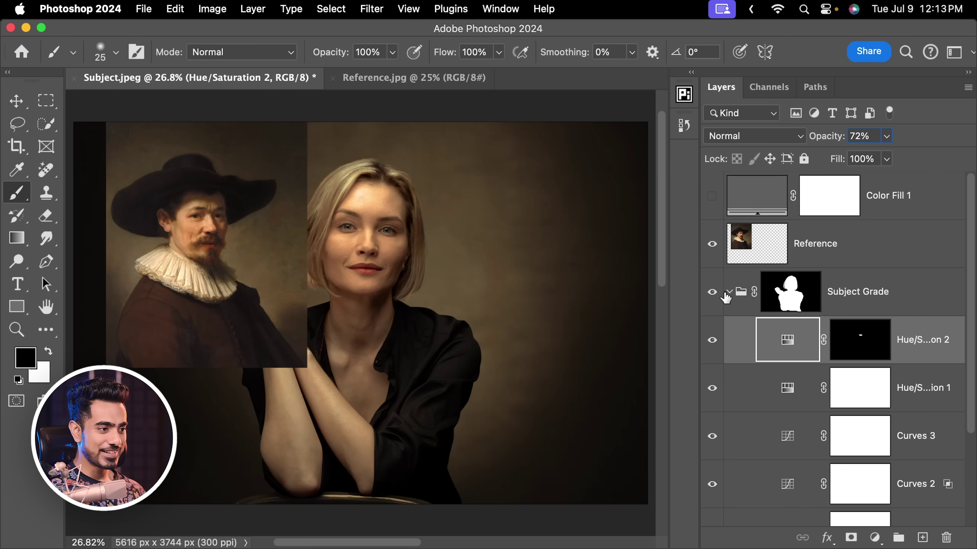
click(728, 292)
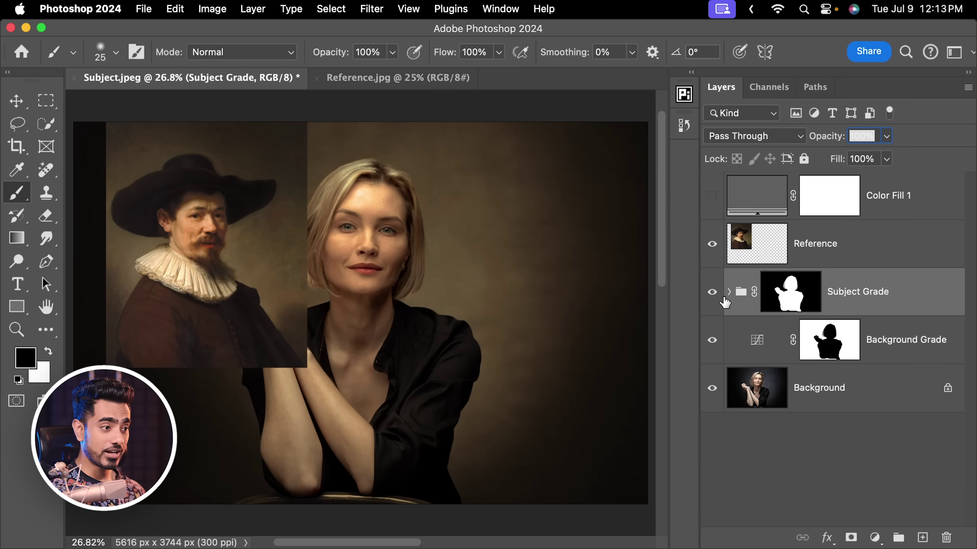
click(713, 331)
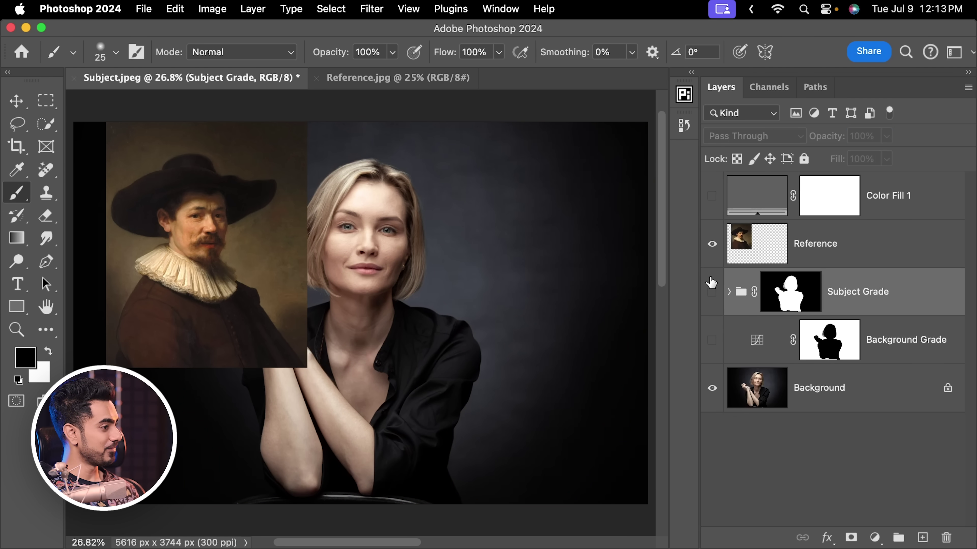
Step: Shrink the Reference painting into the top-left corner and show the background grade again
click(812, 265)
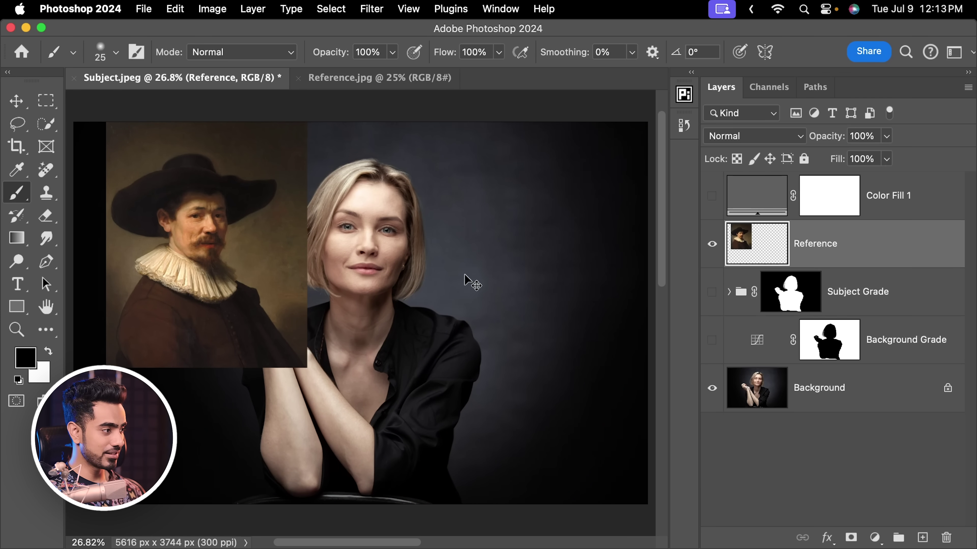
key(super+t)
drag(238, 233, 206, 233)
mouse_move(275, 368)
mouse_down()
mouse_move(229, 312)
mouse_move(236, 320)
mouse_up()
key(Return)
key(b)
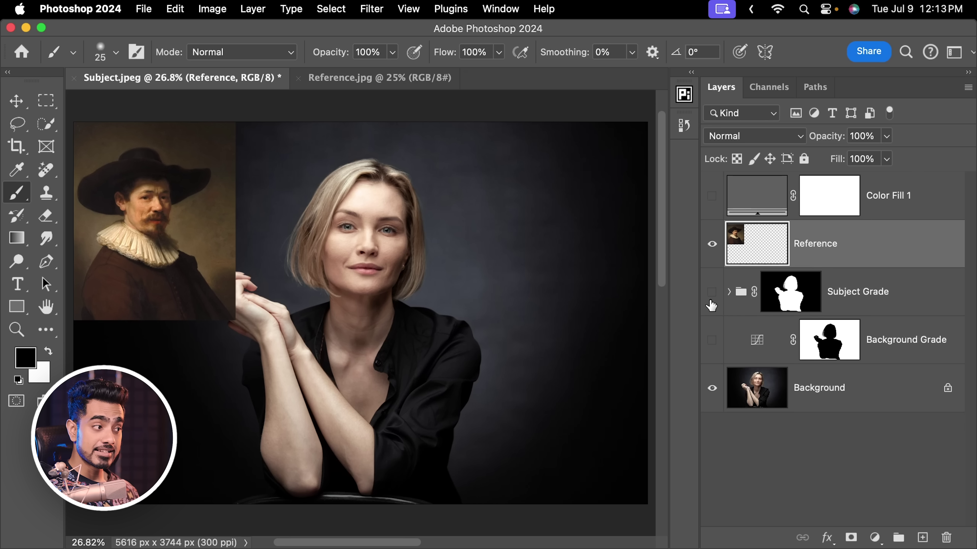
click(712, 331)
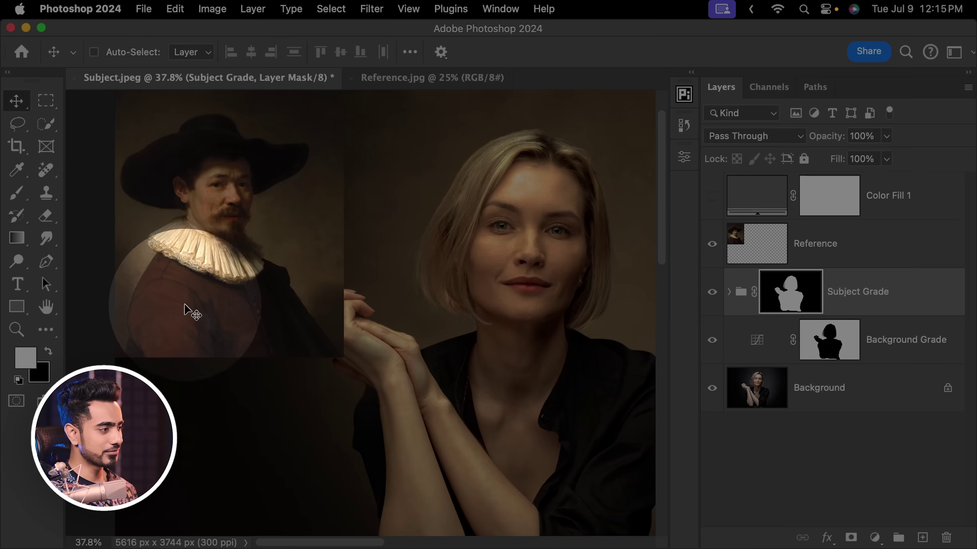
scroll(290, 349, right, 5)
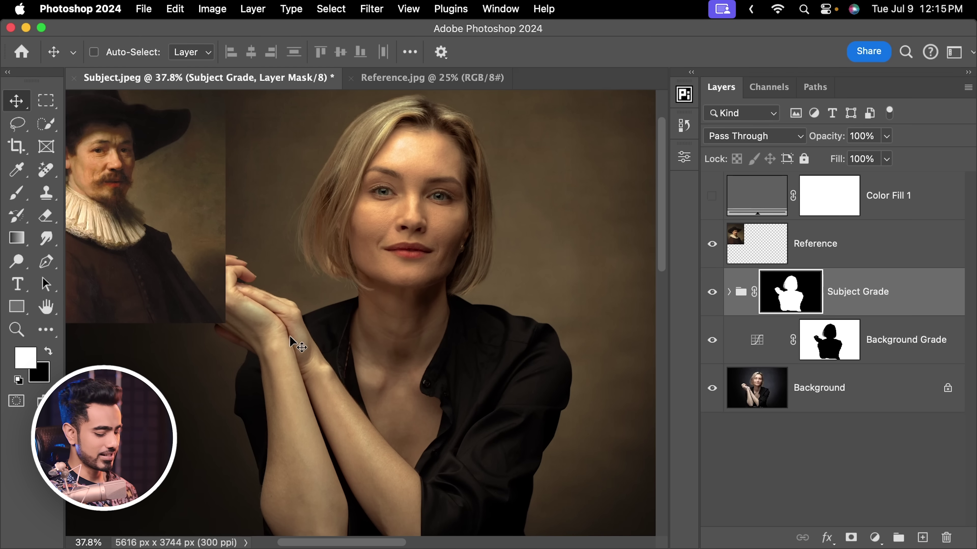
key(super+0)
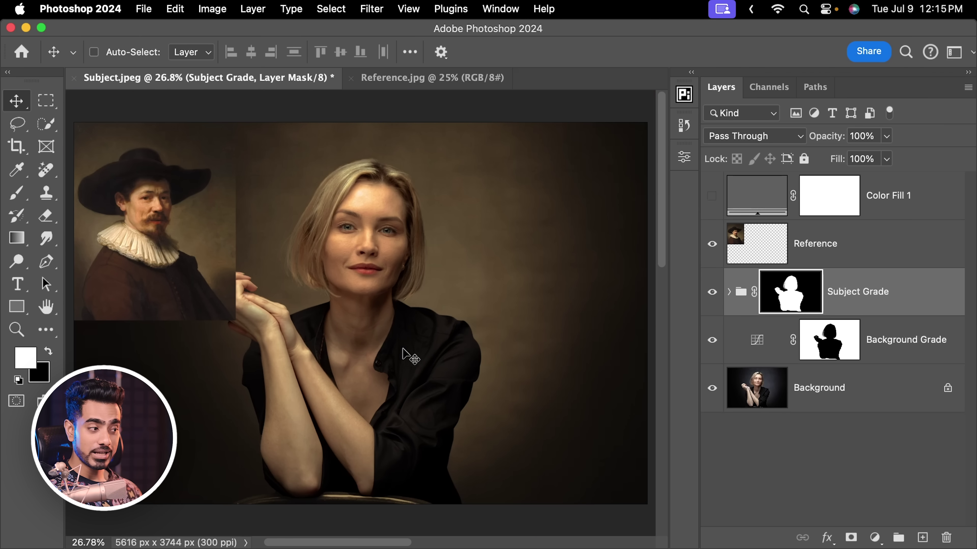
Step: With Quick Selection, add the dark gap between the arms to the shirt selection
click(48, 125)
right_click(48, 126)
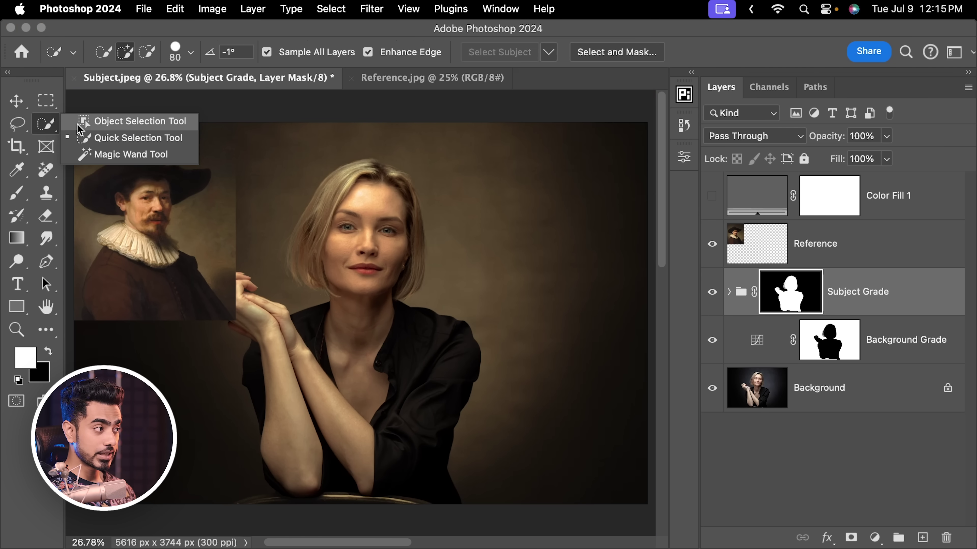
click(131, 136)
scroll(443, 354, up, 3)
drag(459, 332, 425, 242)
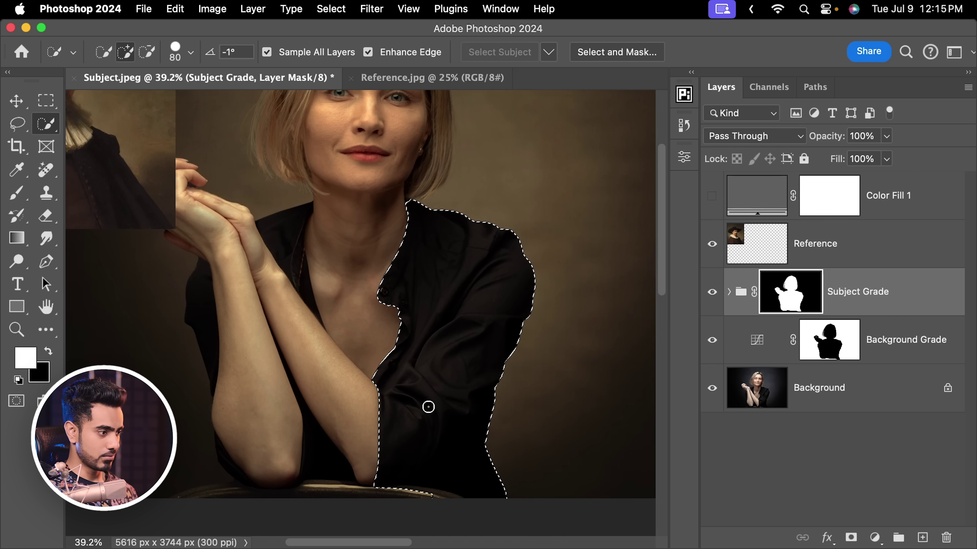
drag(425, 407, 459, 336)
scroll(388, 388, up, 3)
drag(377, 371, 378, 378)
scroll(360, 357, up, 3)
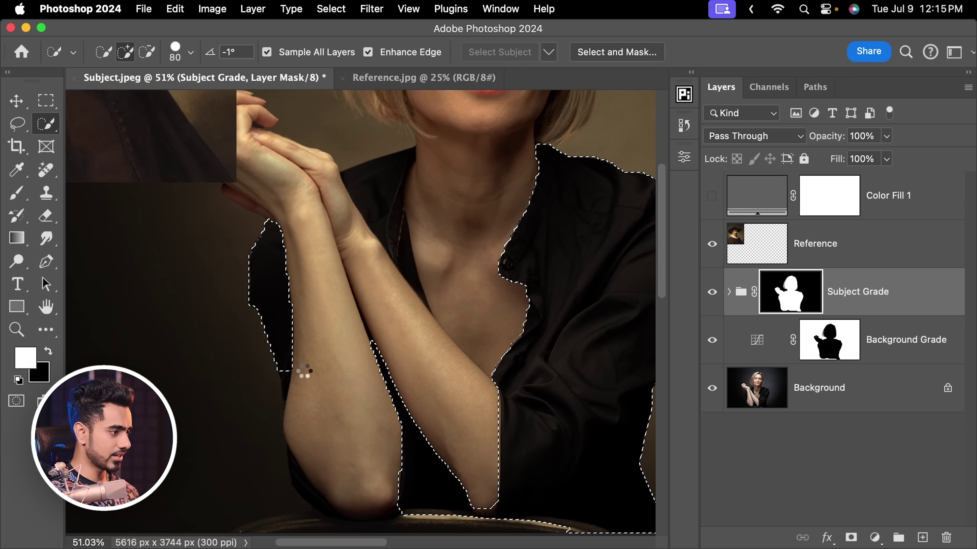
scroll(314, 403, down, 3)
Step: Using a smaller brush, add the left elbow and the collar beside the neck
key(bracketleft)
key(bracketleft)
key(bracketleft)
mouse_move(299, 395)
mouse_down()
mouse_move(354, 444)
mouse_move(323, 423)
mouse_move(429, 433)
mouse_up()
key(bracketleft)
scroll(353, 386, down, 3)
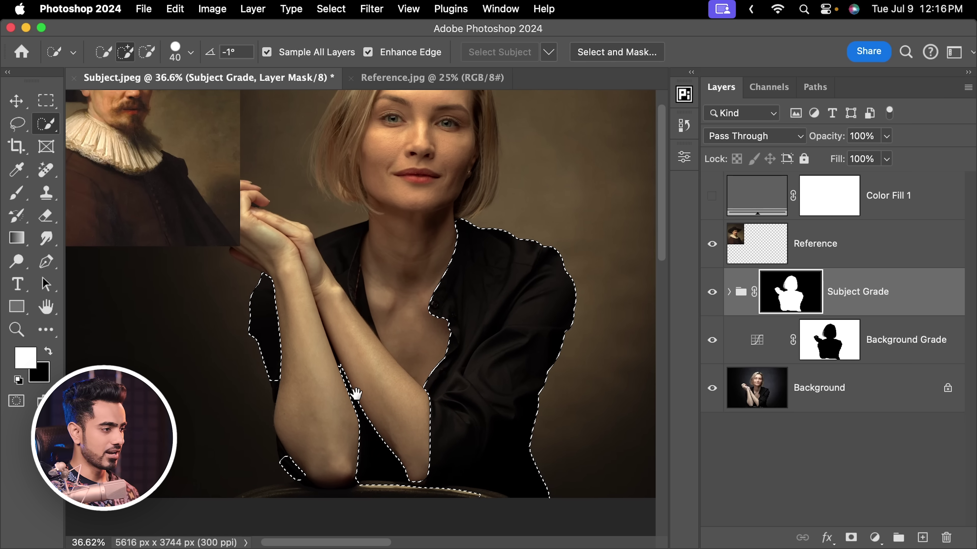
key(bracketright)
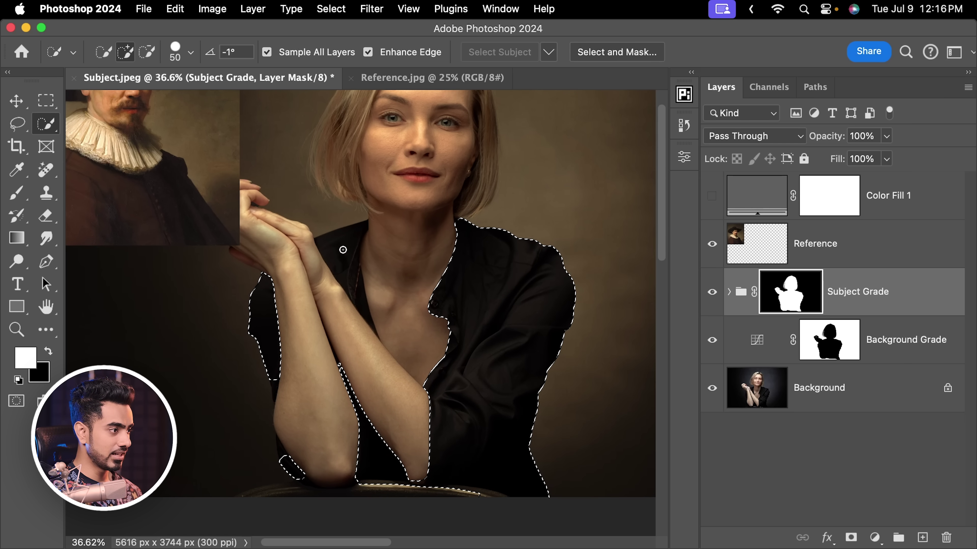
drag(340, 244, 345, 259)
key(bracketright)
key(bracketright)
drag(449, 292, 438, 300)
Step: Add a shirt-masked Curves layer with its gray-point target sampled from the Reference coat's brown
click(874, 537)
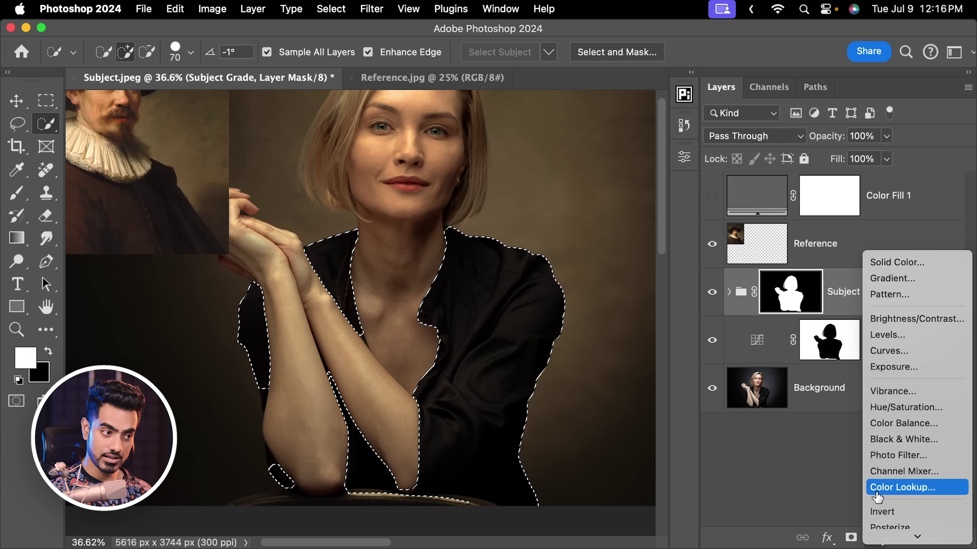
click(890, 350)
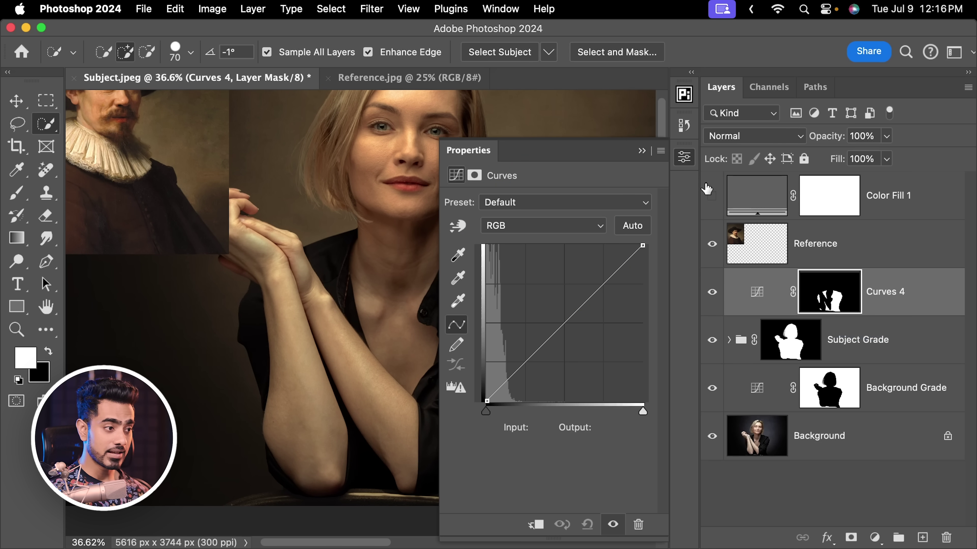
click(758, 304)
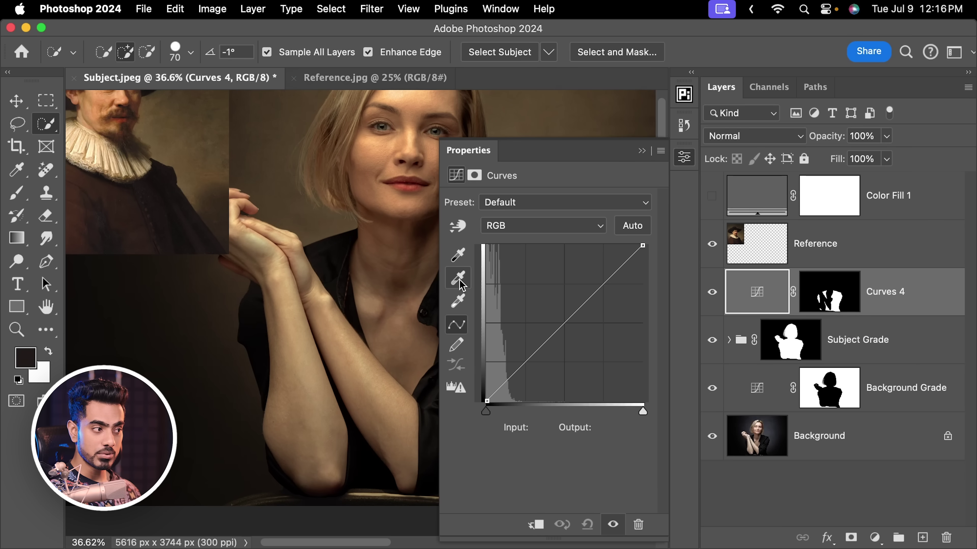
double_click(460, 282)
scroll(196, 243, up, 8)
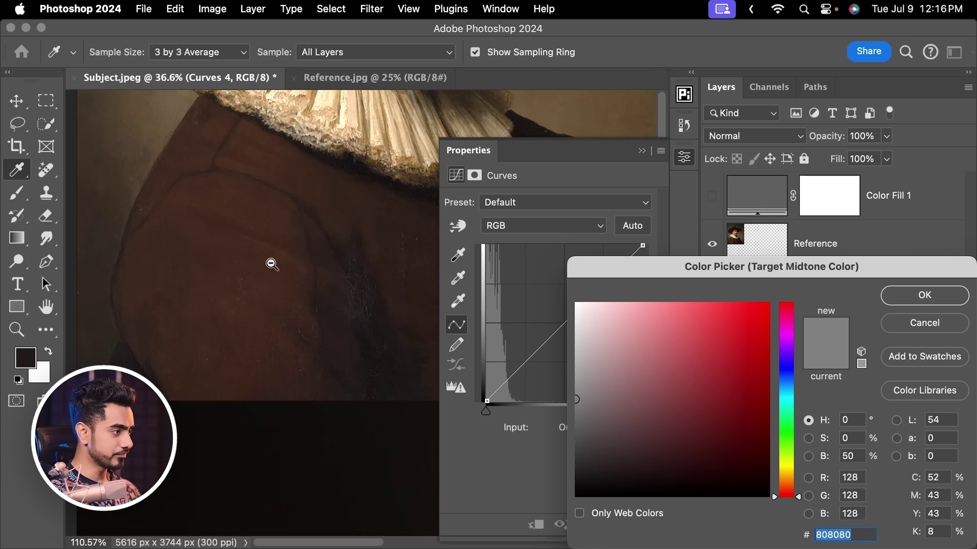
click(220, 297)
click(222, 302)
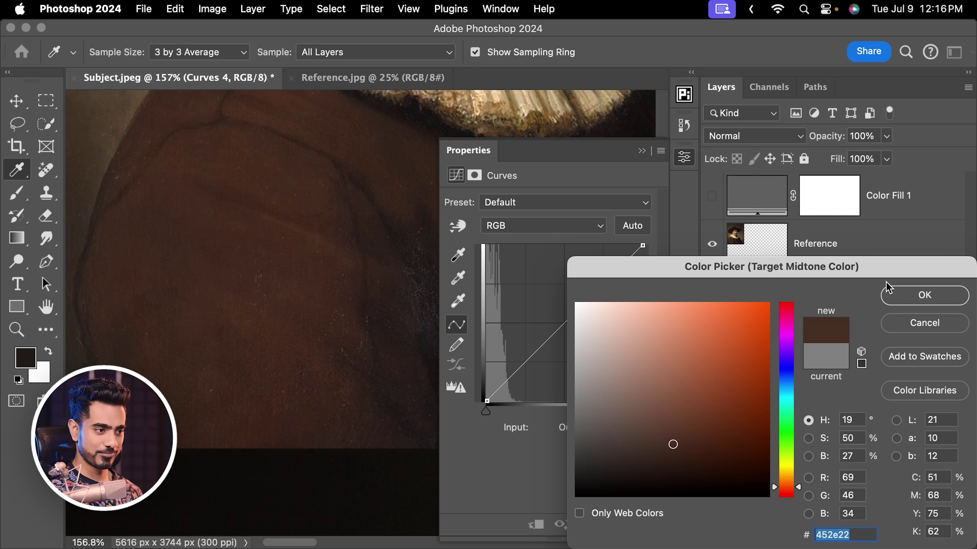
click(898, 292)
click(461, 240)
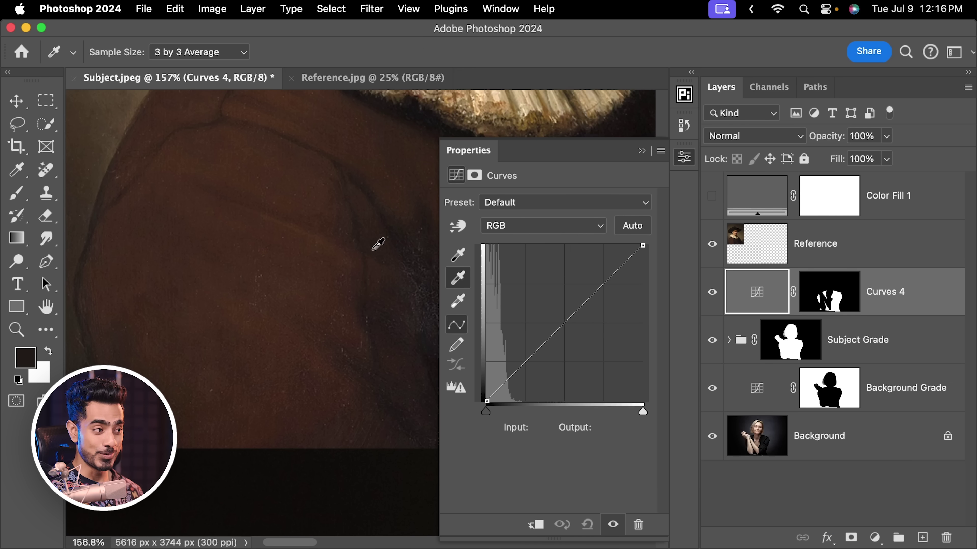
Step: Raise the Curves 4 midpoint from input 134 to output 173 to brighten the shirt
scroll(381, 243, down, 8)
scroll(303, 257, right, 10)
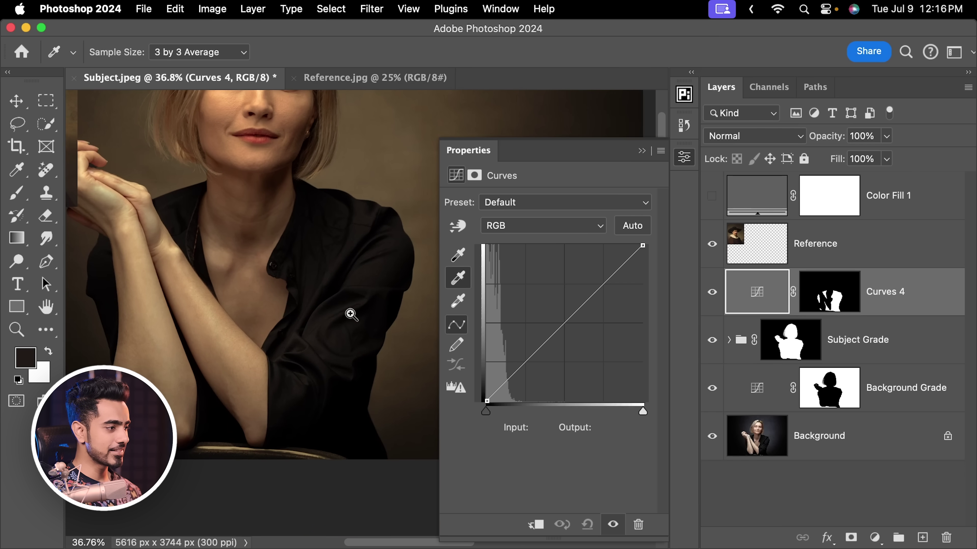
scroll(346, 314, up, 8)
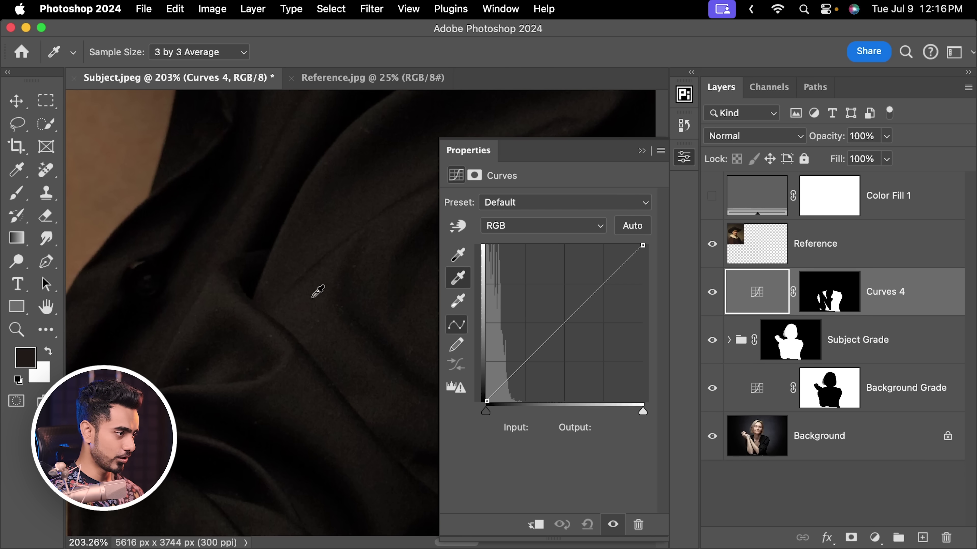
scroll(319, 312, down, 8)
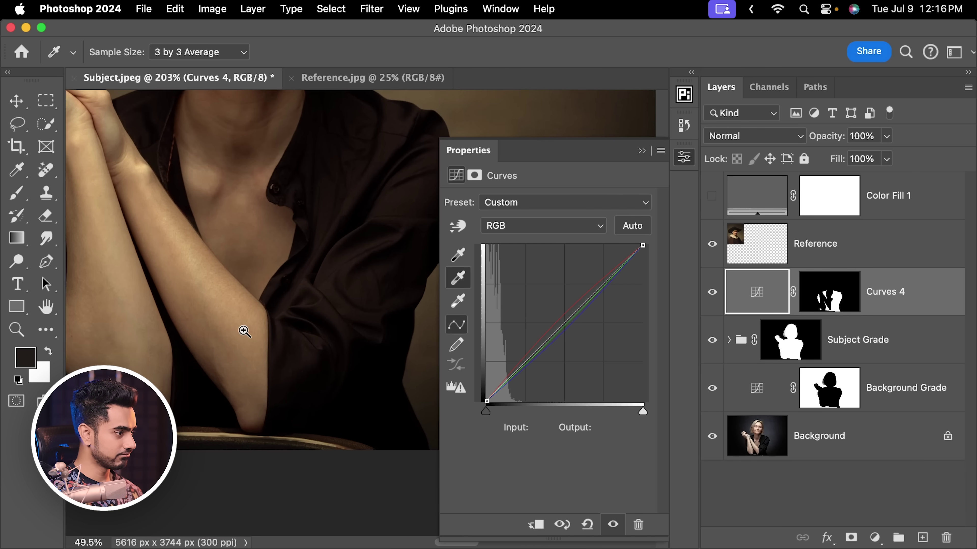
scroll(266, 332, up, 5)
scroll(261, 349, down, 5)
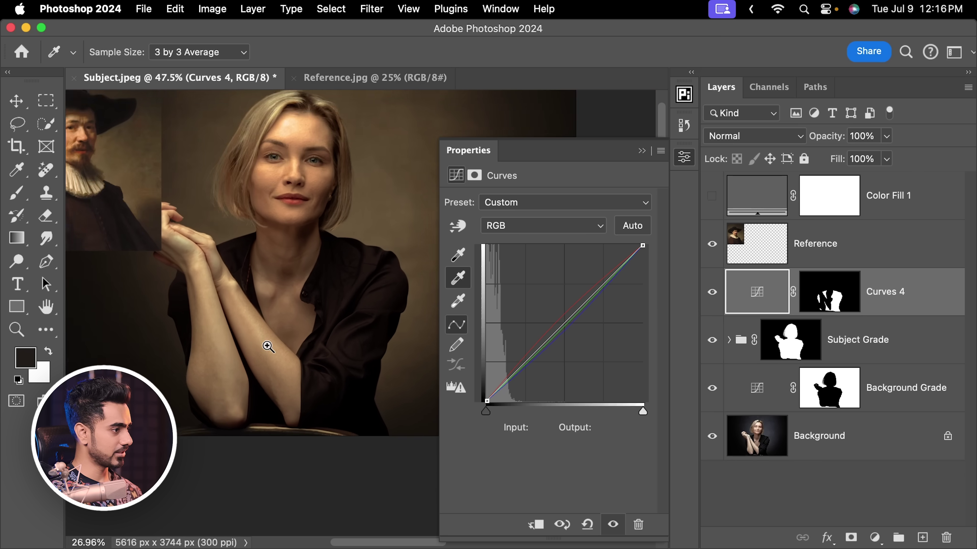
scroll(279, 282, up, 2)
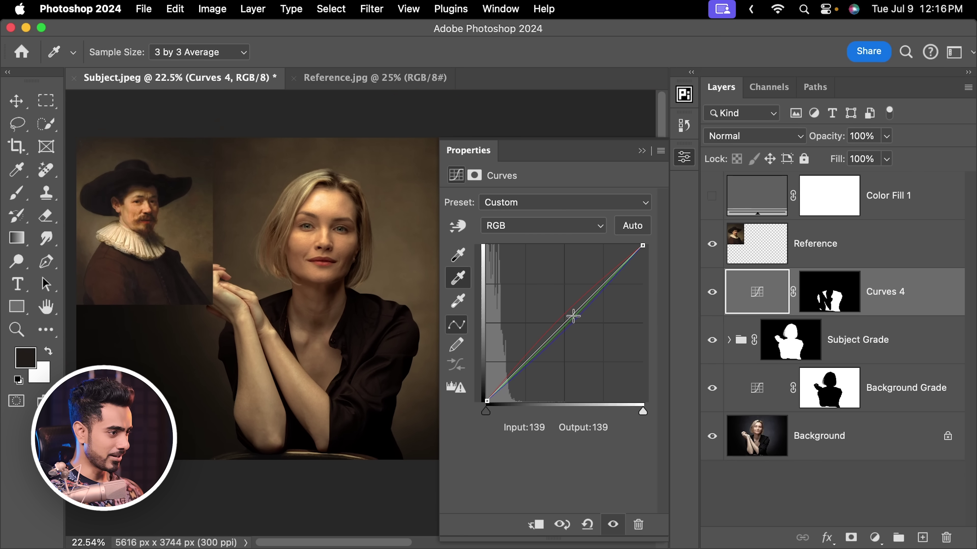
drag(578, 312, 568, 296)
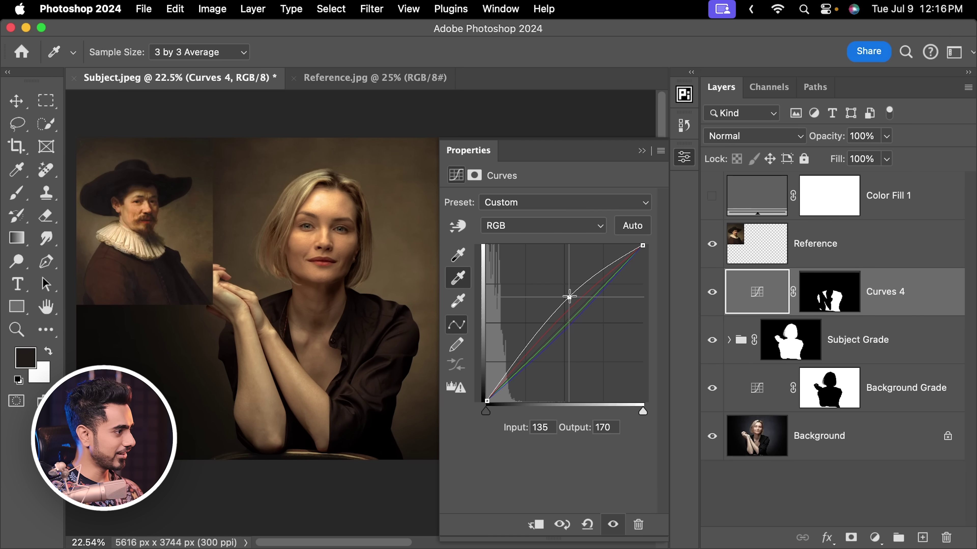
click(641, 151)
drag(282, 345, 317, 321)
drag(373, 295, 414, 316)
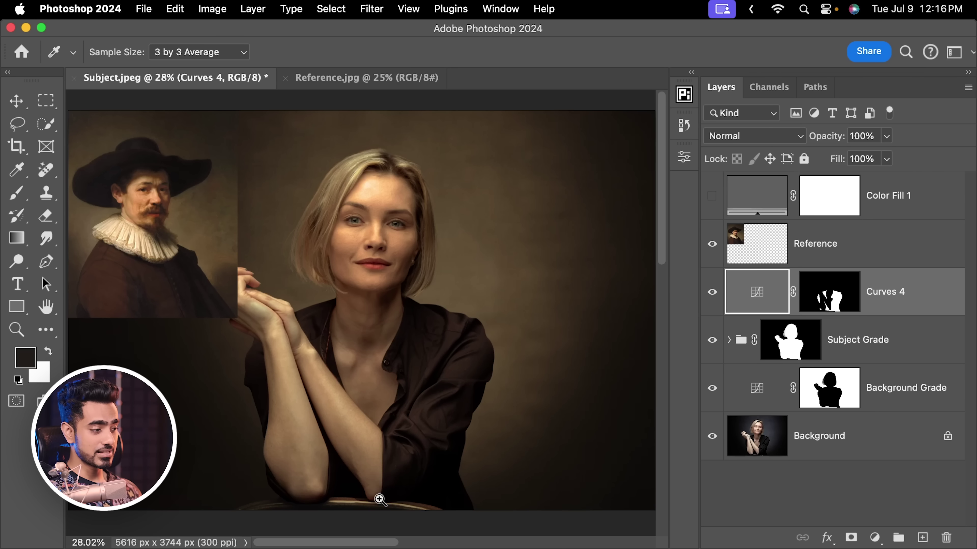
drag(379, 499, 395, 388)
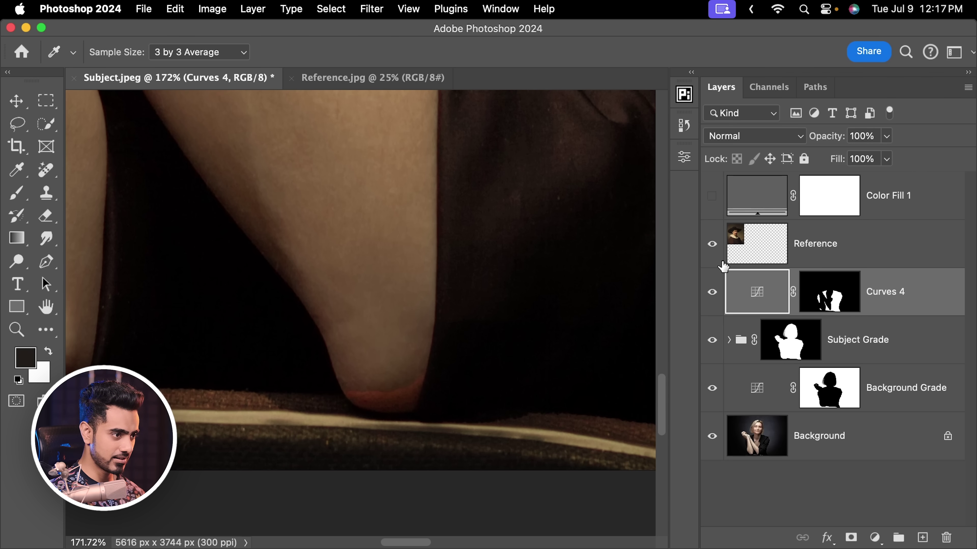
Step: Paint black on the Curves 4 mask over the reddish chair edge below the elbow
click(712, 292)
click(712, 292)
click(831, 300)
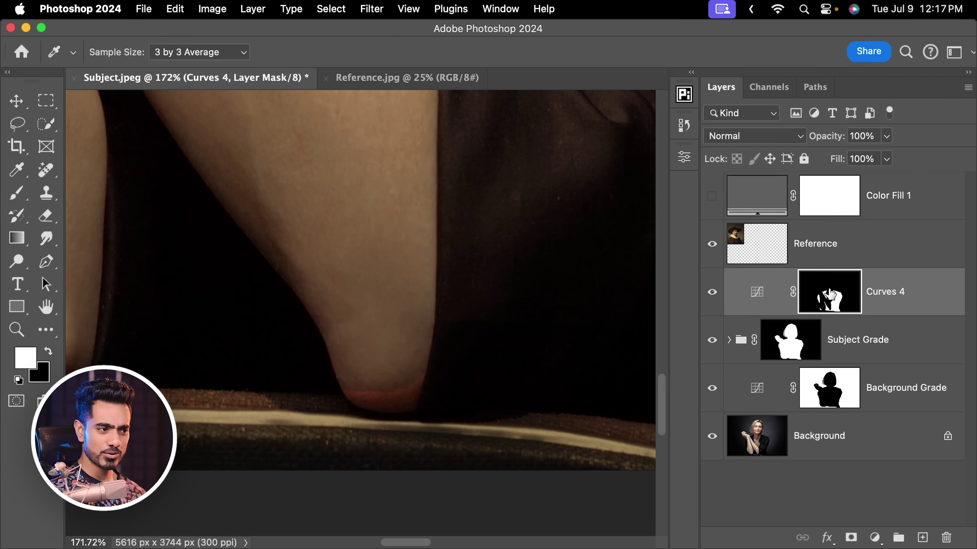
click(22, 192)
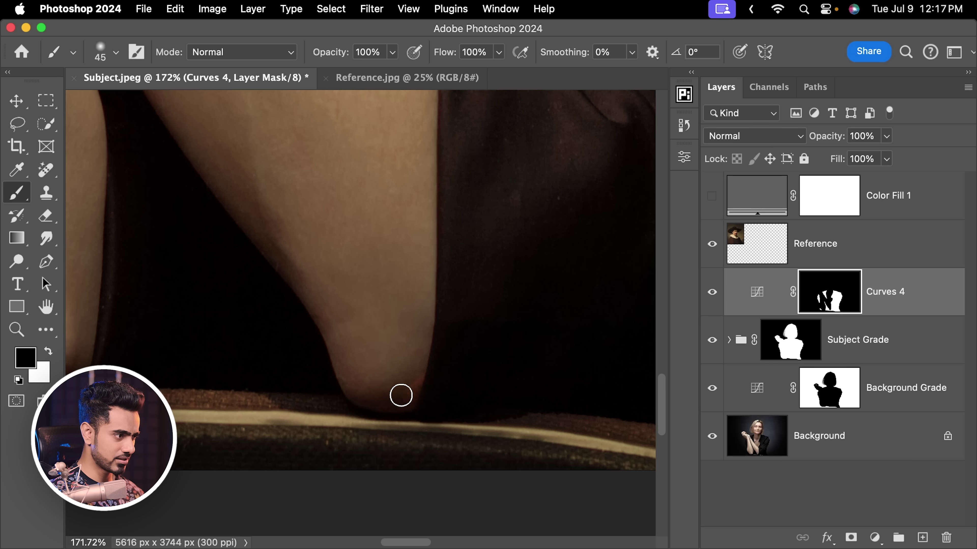
scroll(388, 347, down, 2)
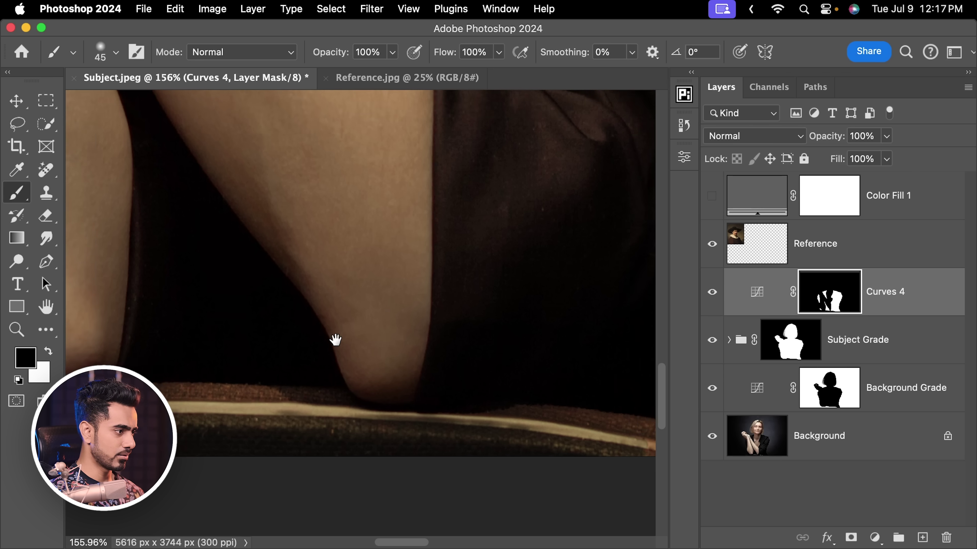
key(bracketright)
drag(381, 389, 357, 392)
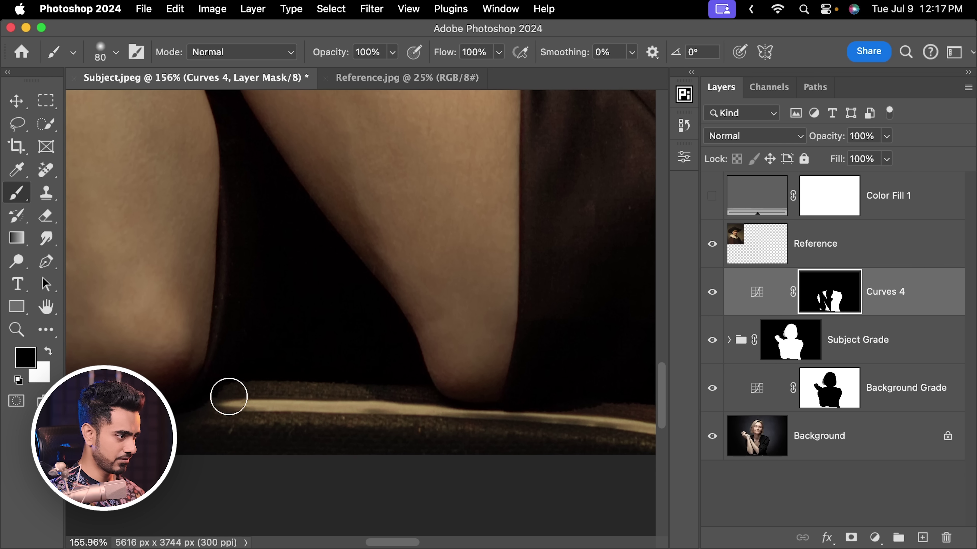
Step: Mask the shirt grade off the rest of the chair edge along the seat
scroll(408, 388, right, 5)
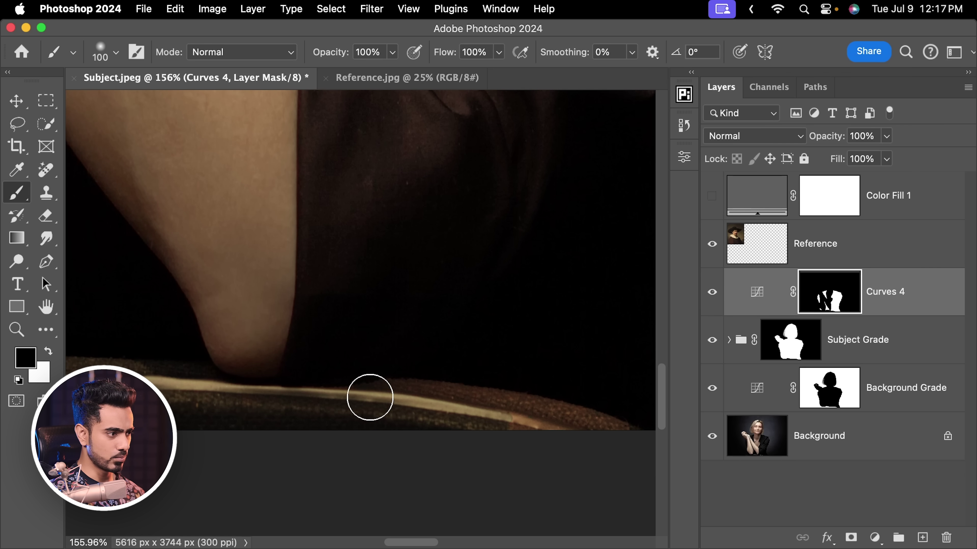
drag(393, 398, 587, 426)
mouse_move(469, 391)
mouse_down()
mouse_move(624, 382)
mouse_move(484, 388)
mouse_up()
key(bracketright)
scroll(294, 279, down, 3)
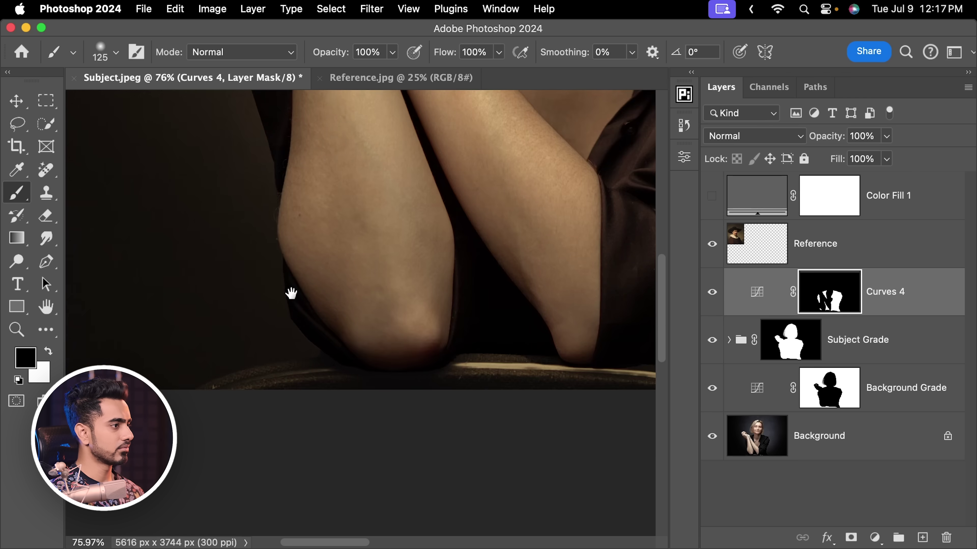
drag(295, 279, 400, 333)
scroll(400, 333, down, 10)
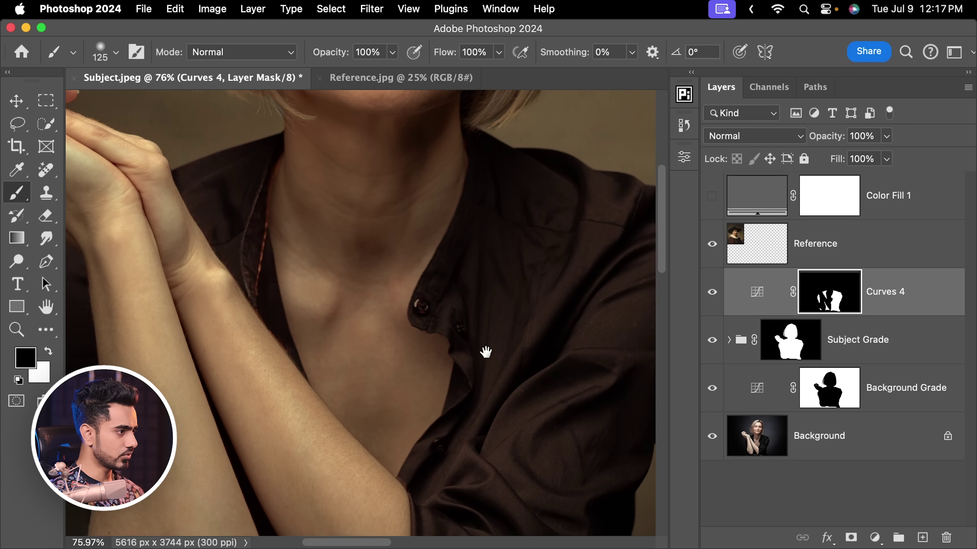